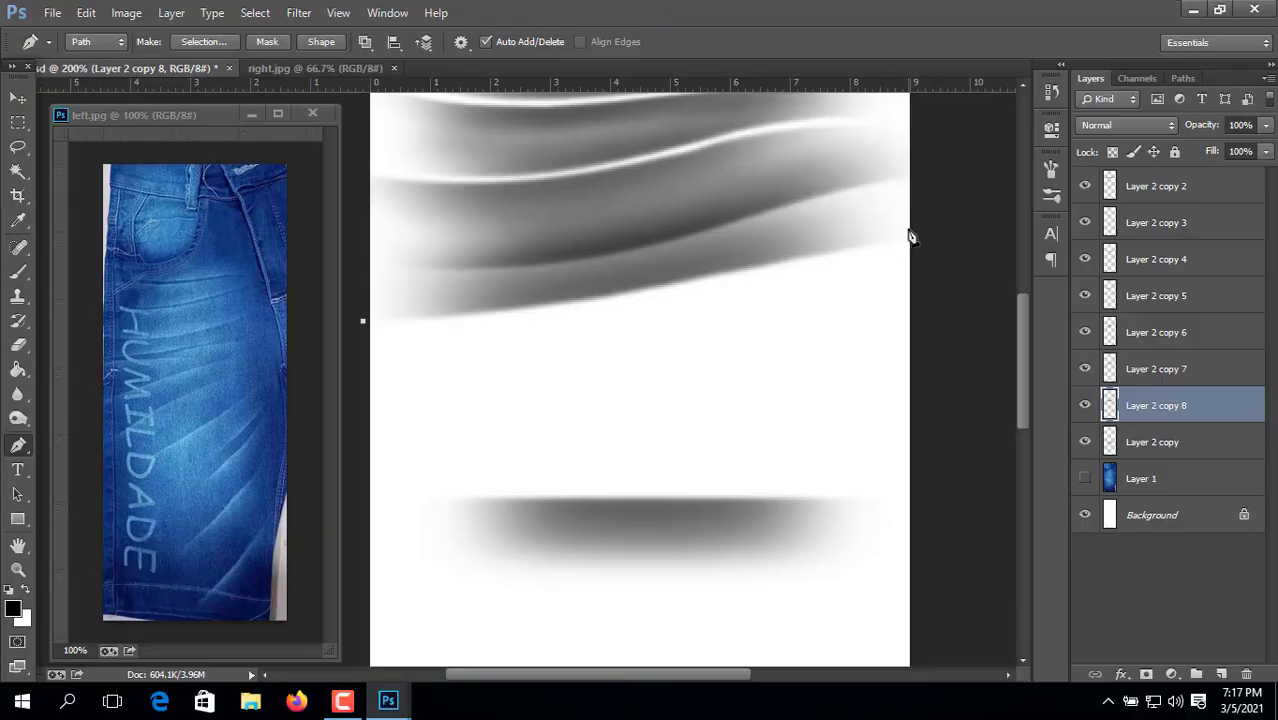
Step: Draw a curved Pen tool path along the lower edge of the lowest shadow fold, adjusting anchors and handle to follow it
left_click_drag(907, 229, 988, 189)
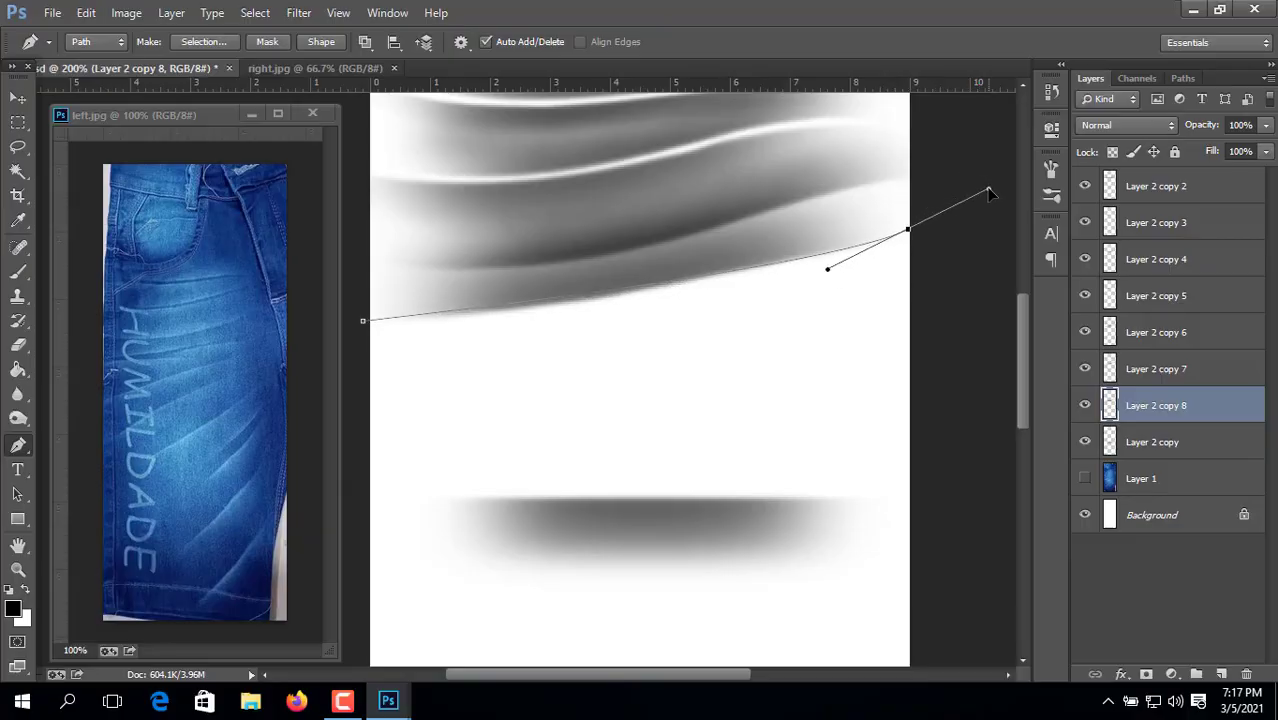
left_click_drag(828, 270, 644, 307)
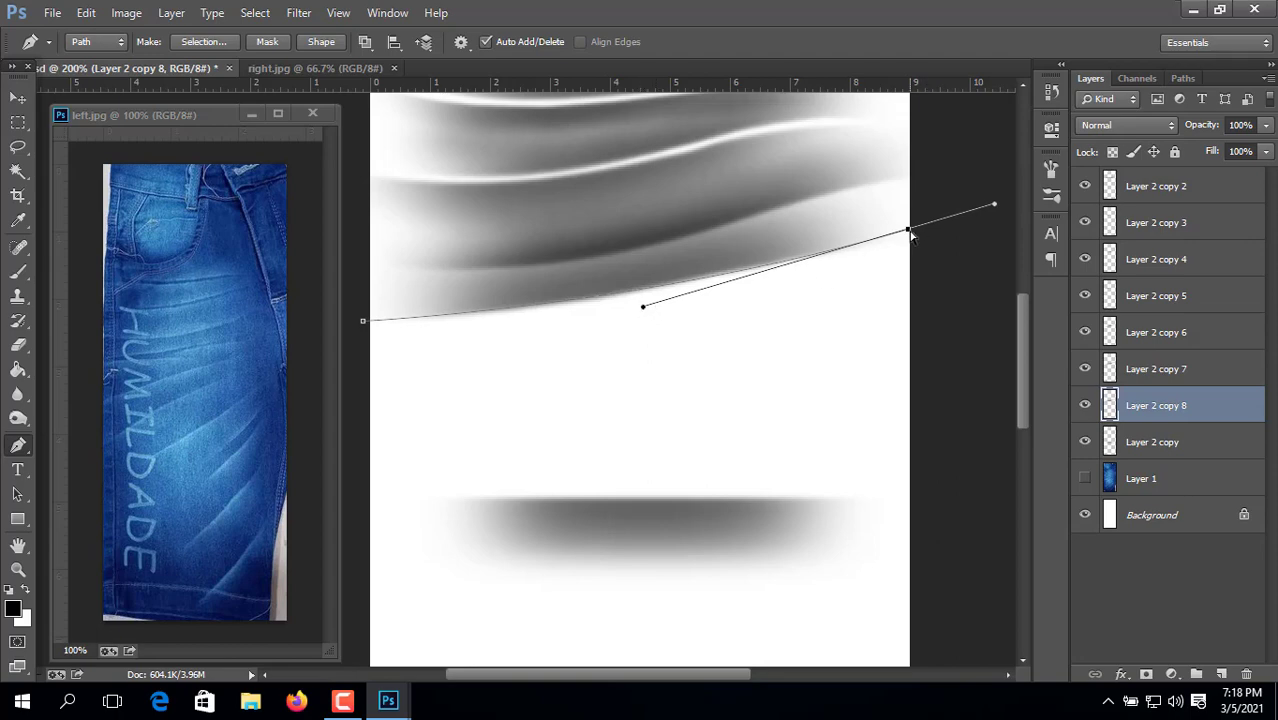
left_click_drag(908, 230, 911, 227)
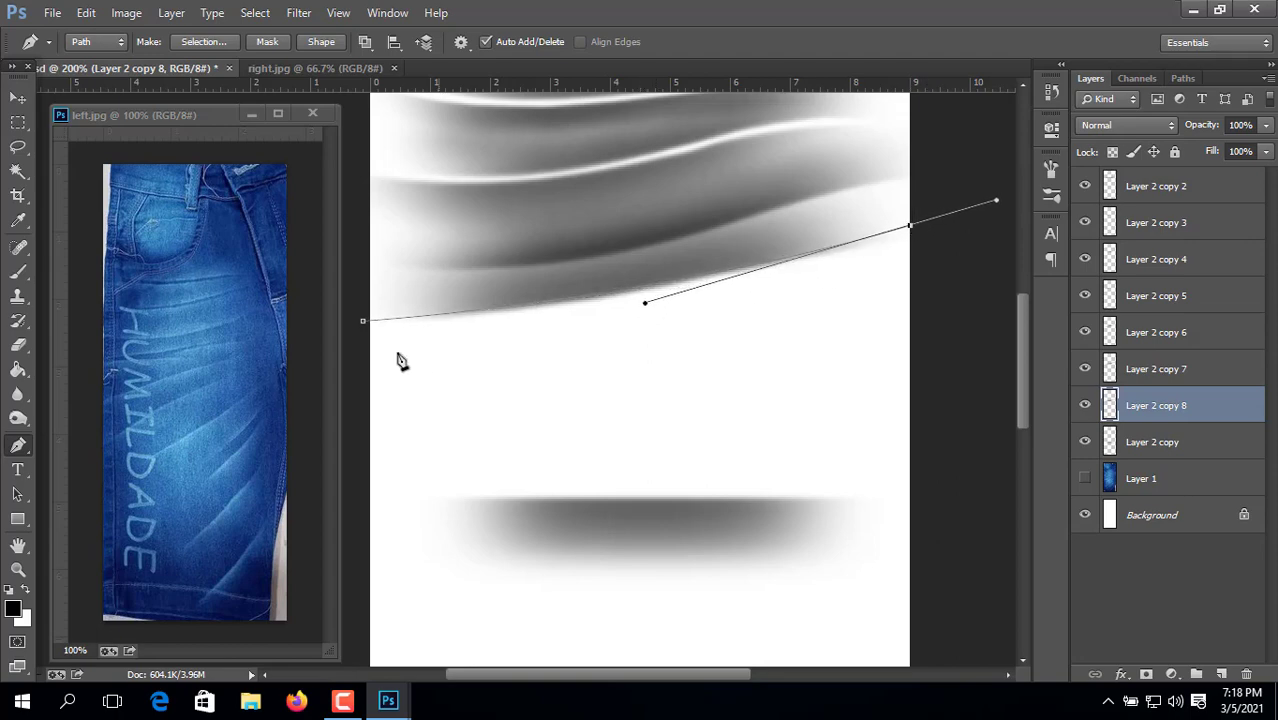
left_click_drag(364, 322, 363, 316)
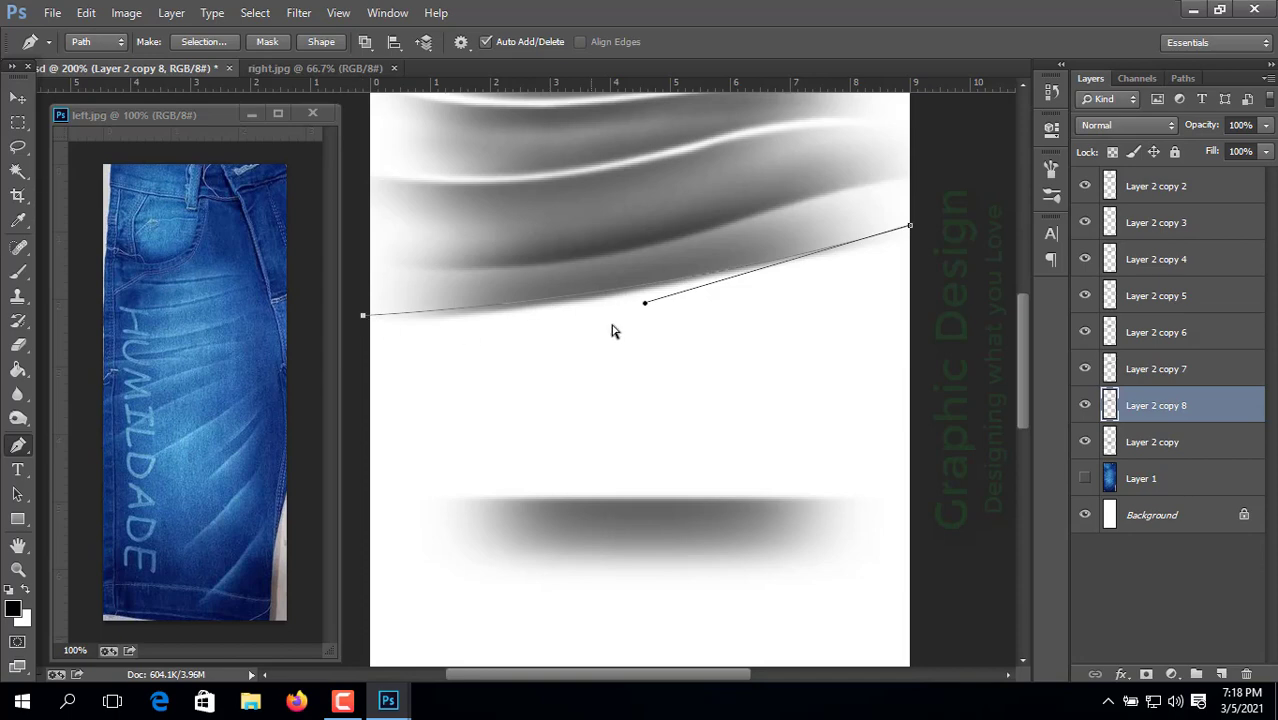
left_click_drag(644, 302, 593, 320)
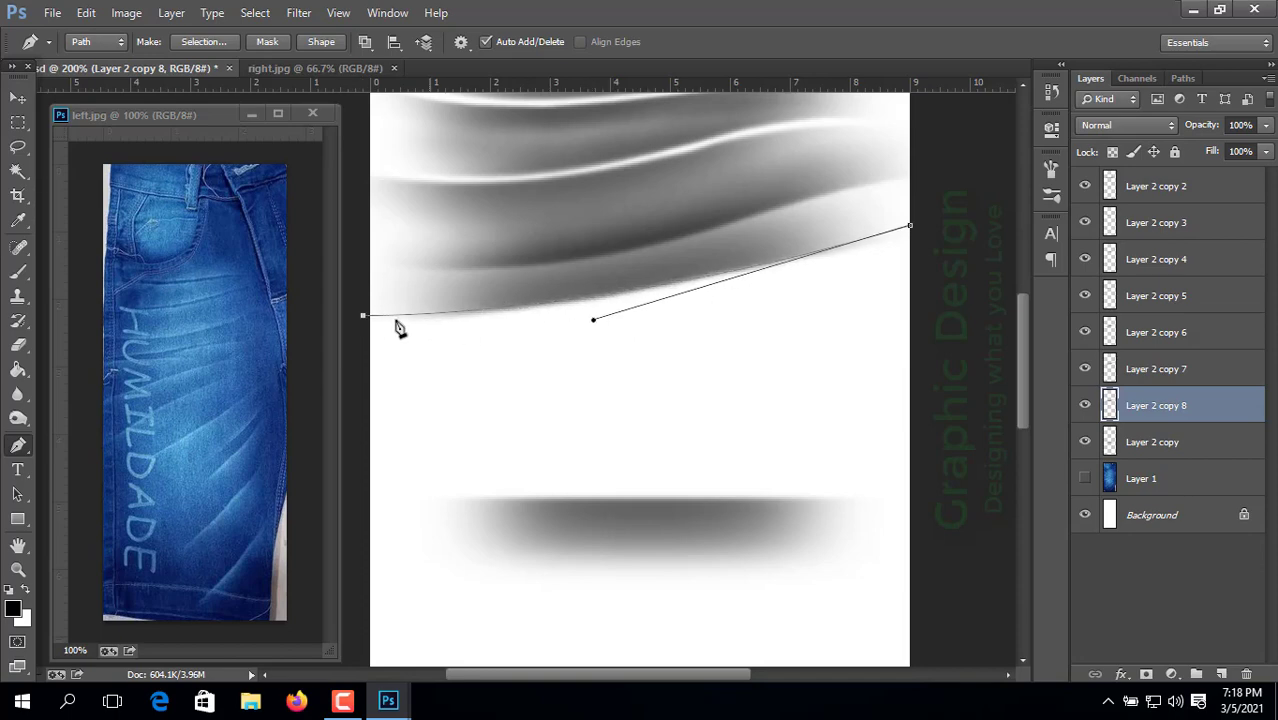
Step: Close the pen path with a loop through the blank area beneath the lowest fold, back to its starting anchor
left_click(997, 273)
left_click(943, 371)
left_click(773, 411)
left_click_drag(552, 434, 434, 431)
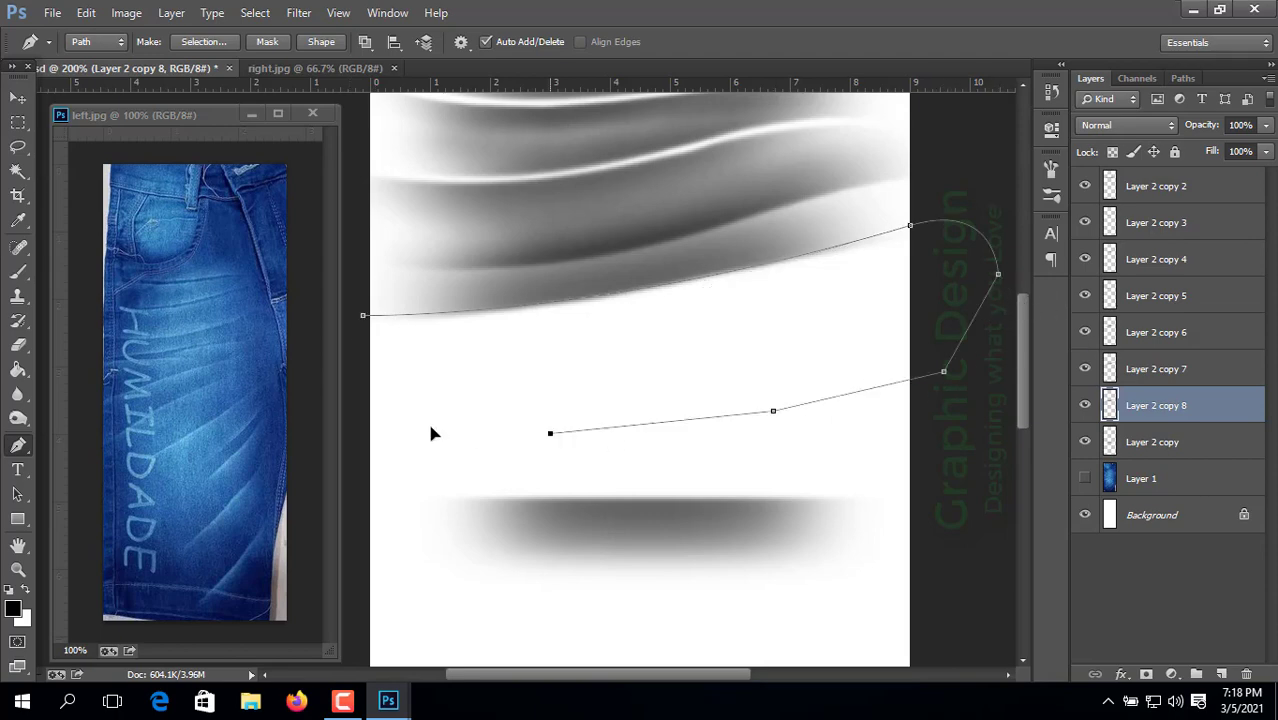
left_click_drag(365, 315, 390, 230)
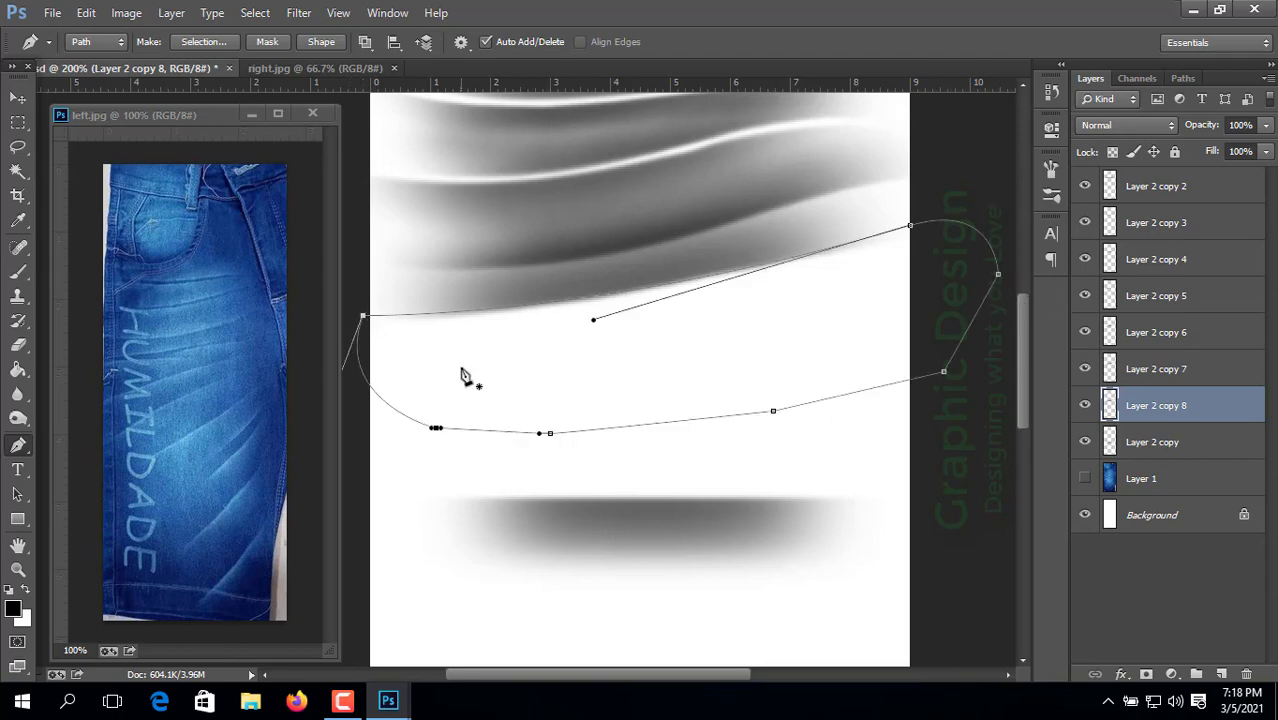
Step: Trim the lowest fold's lower edge using the path as a new selection with a 1.5-pixel feather, and deselect
right_click(463, 371)
left_click(484, 366)
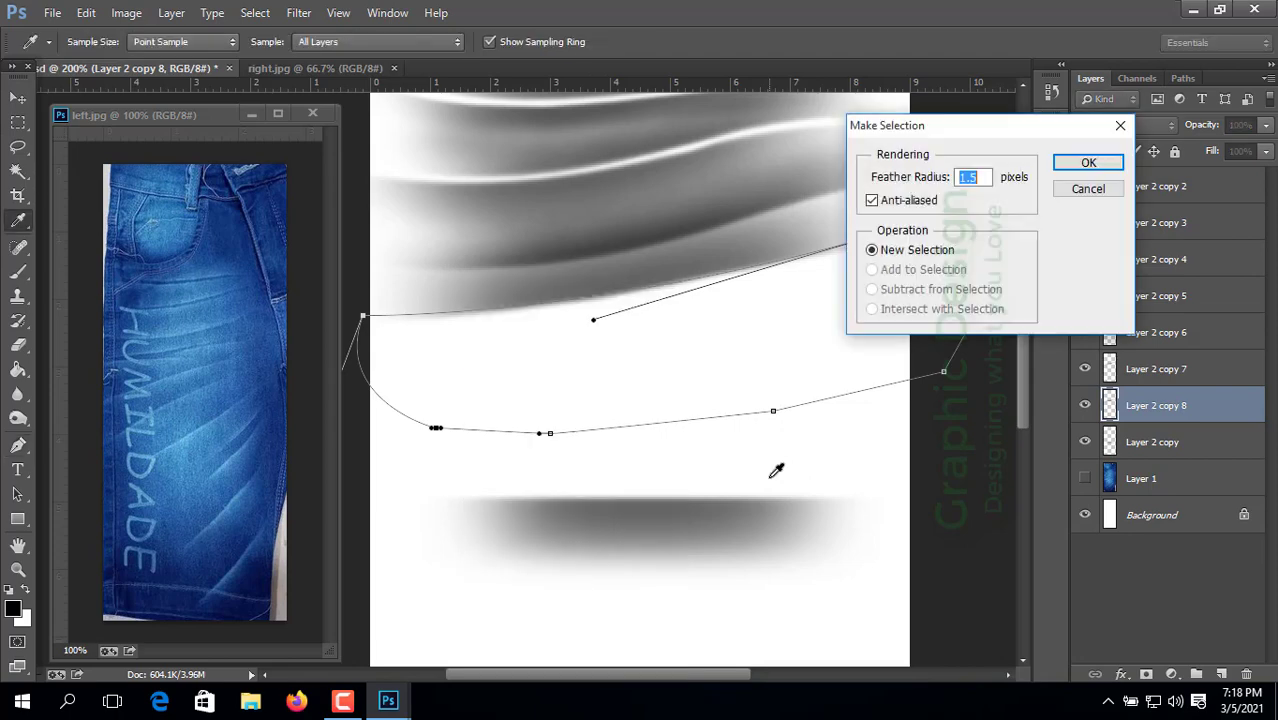
key("Return")
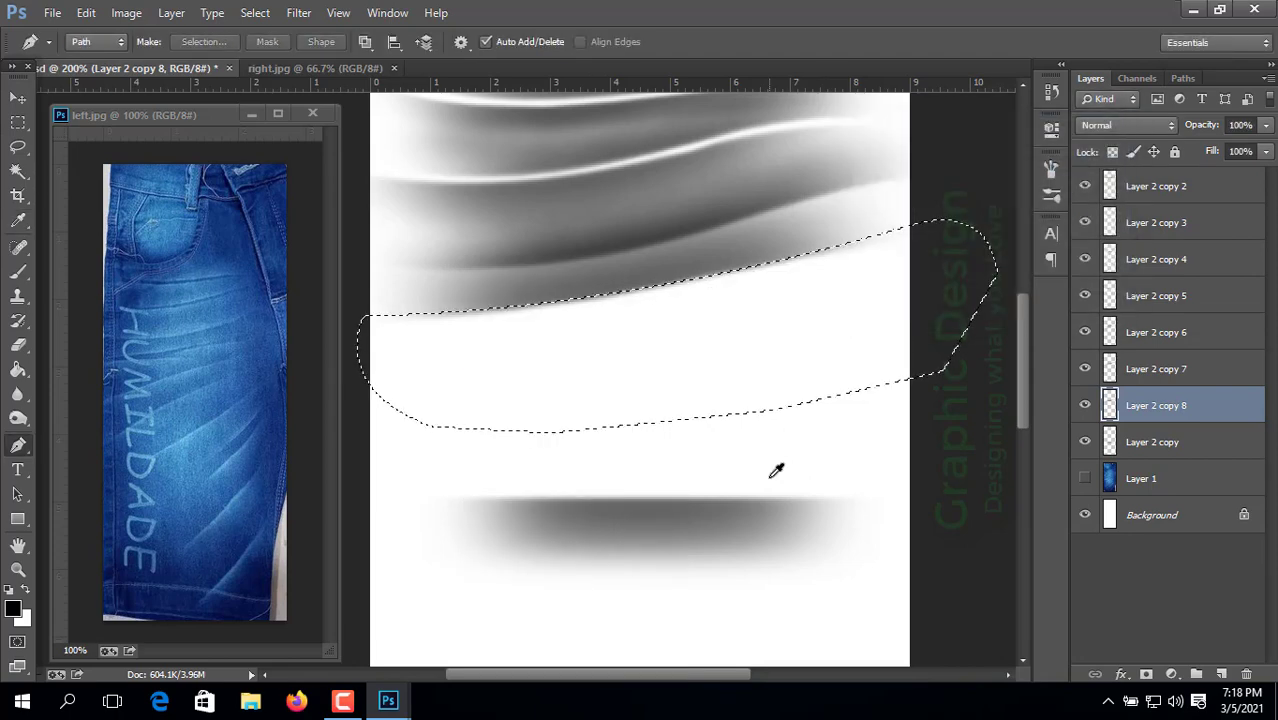
key("ctrl+d")
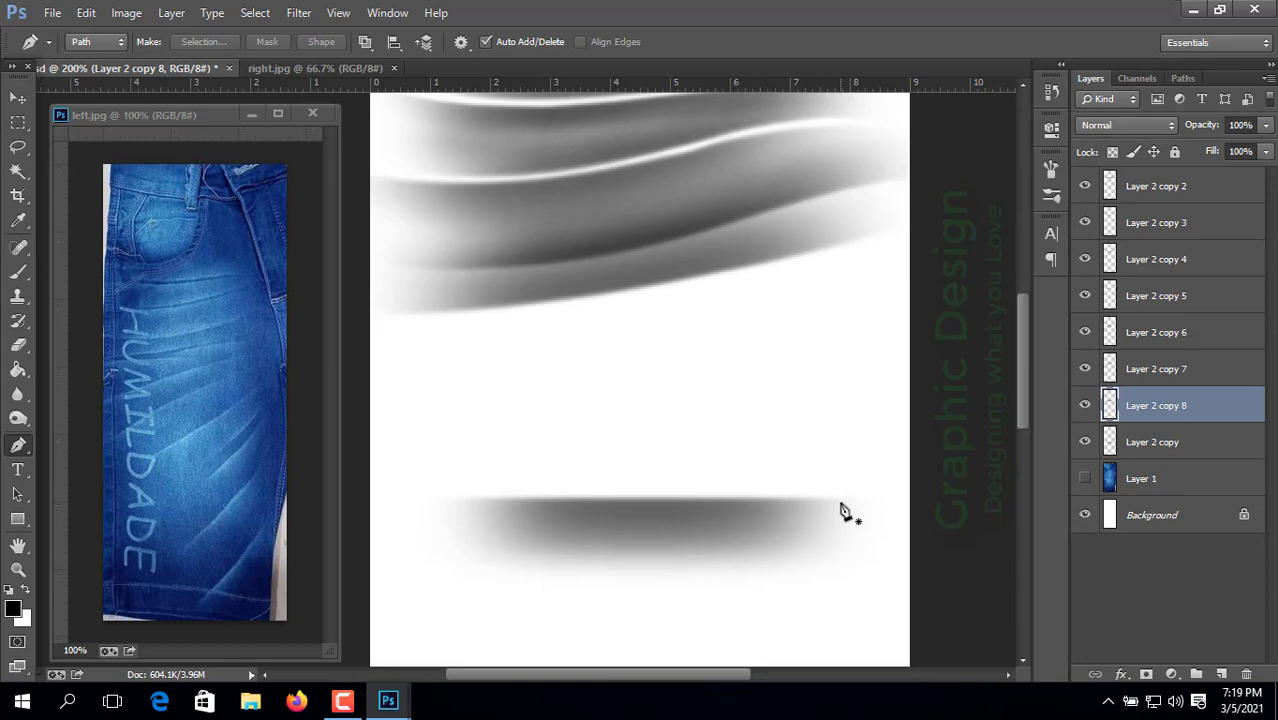
Step: Show the Layer 1 jeans photo and enlarge the left.jpg reference to 200% in a wider window
left_click(1085, 479)
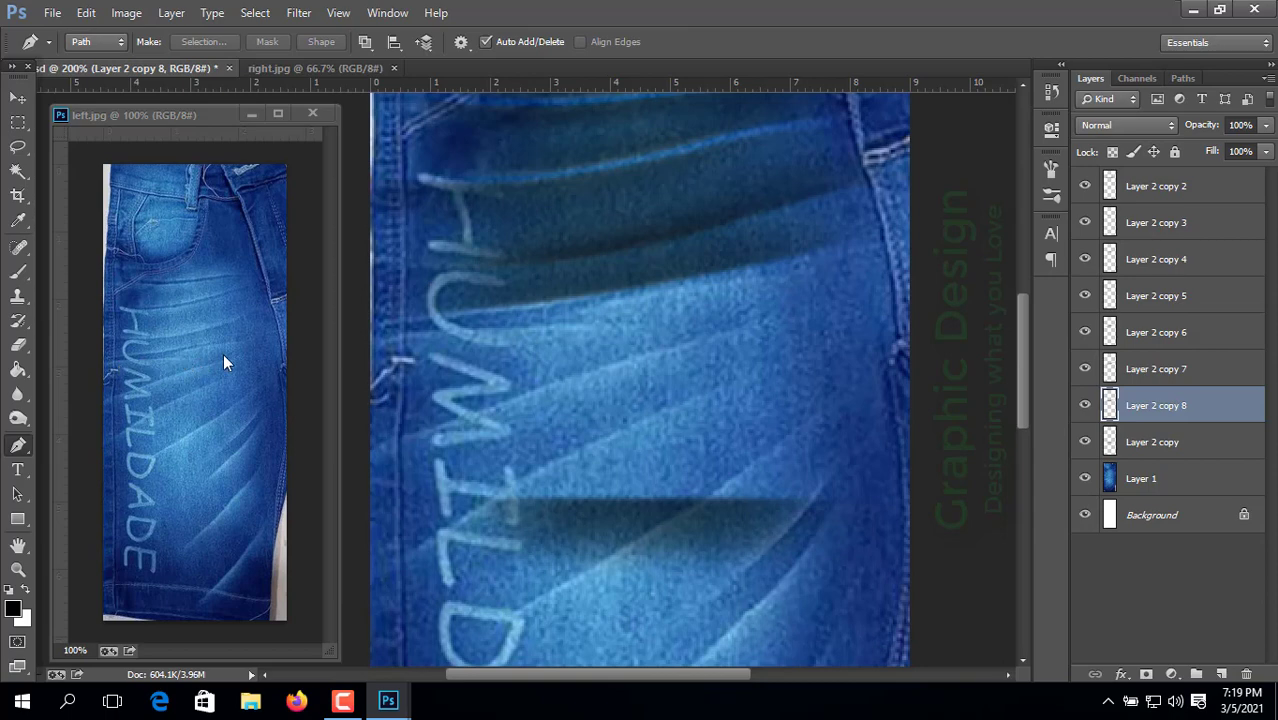
scroll(239, 373, "down", 2)
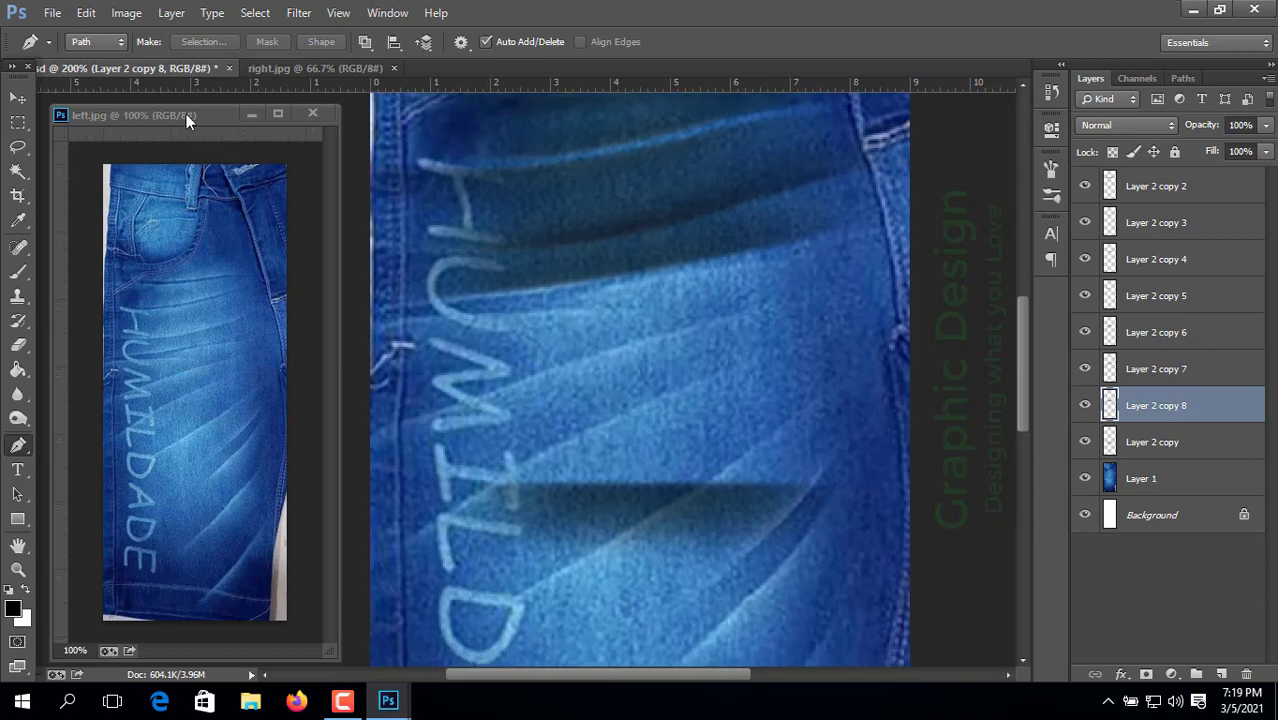
left_click(186, 114)
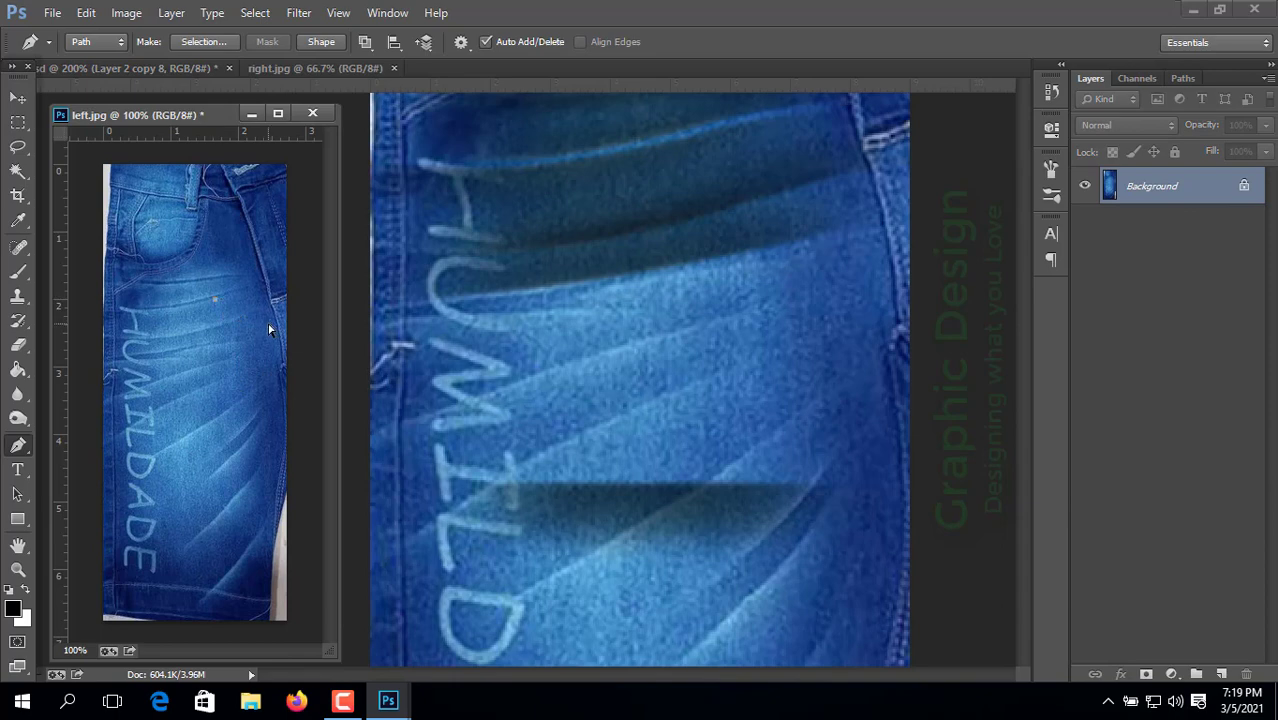
key("ctrl+z")
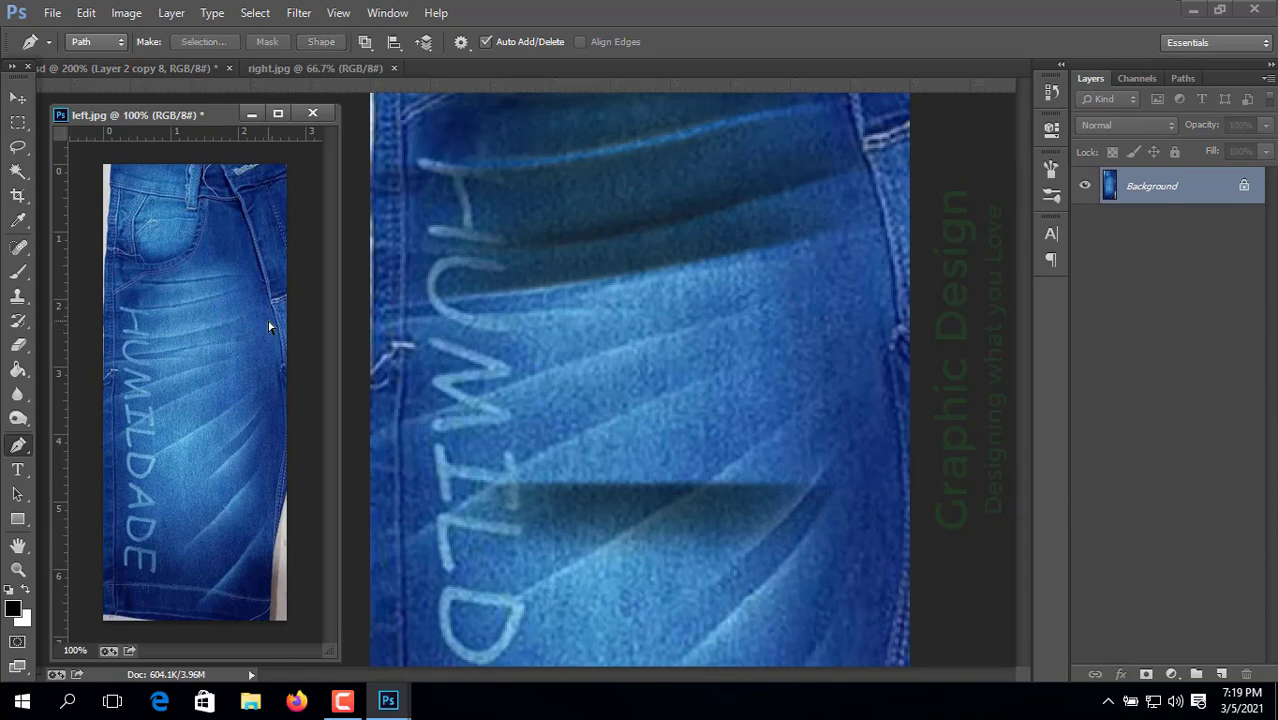
key("ctrl+plus")
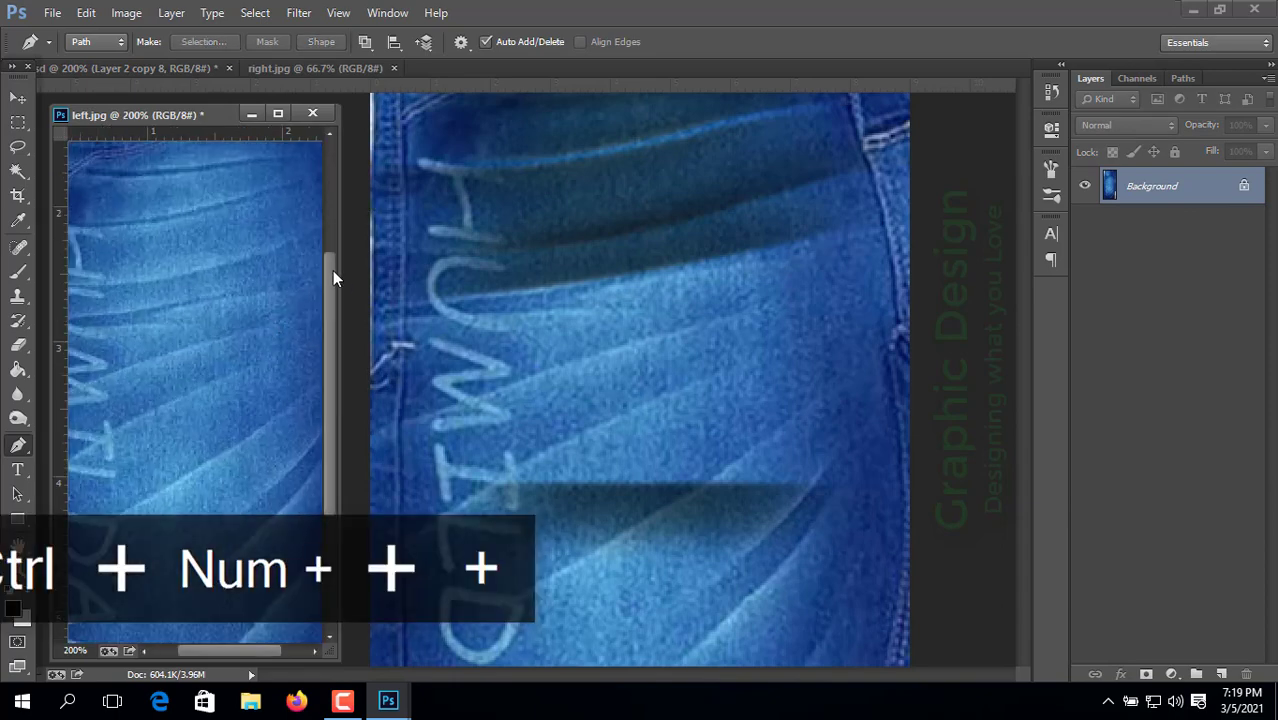
left_click_drag(340, 260, 374, 260)
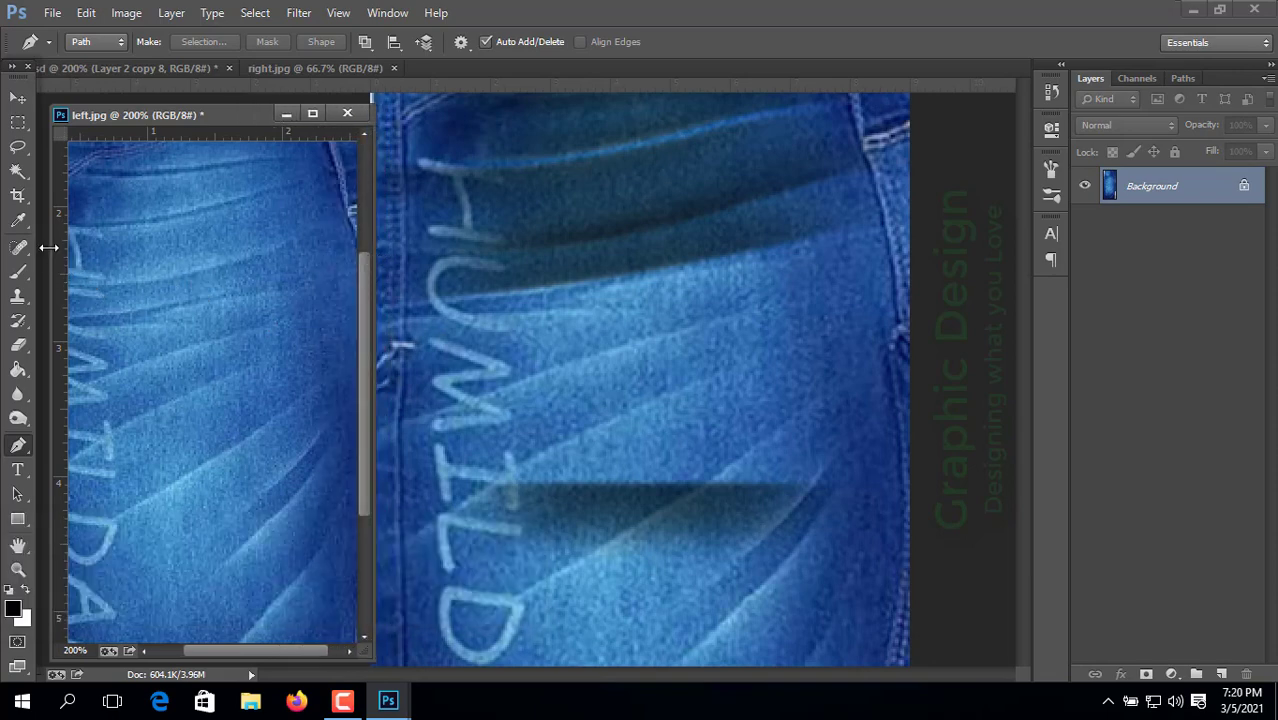
left_click_drag(48, 247, 39, 247)
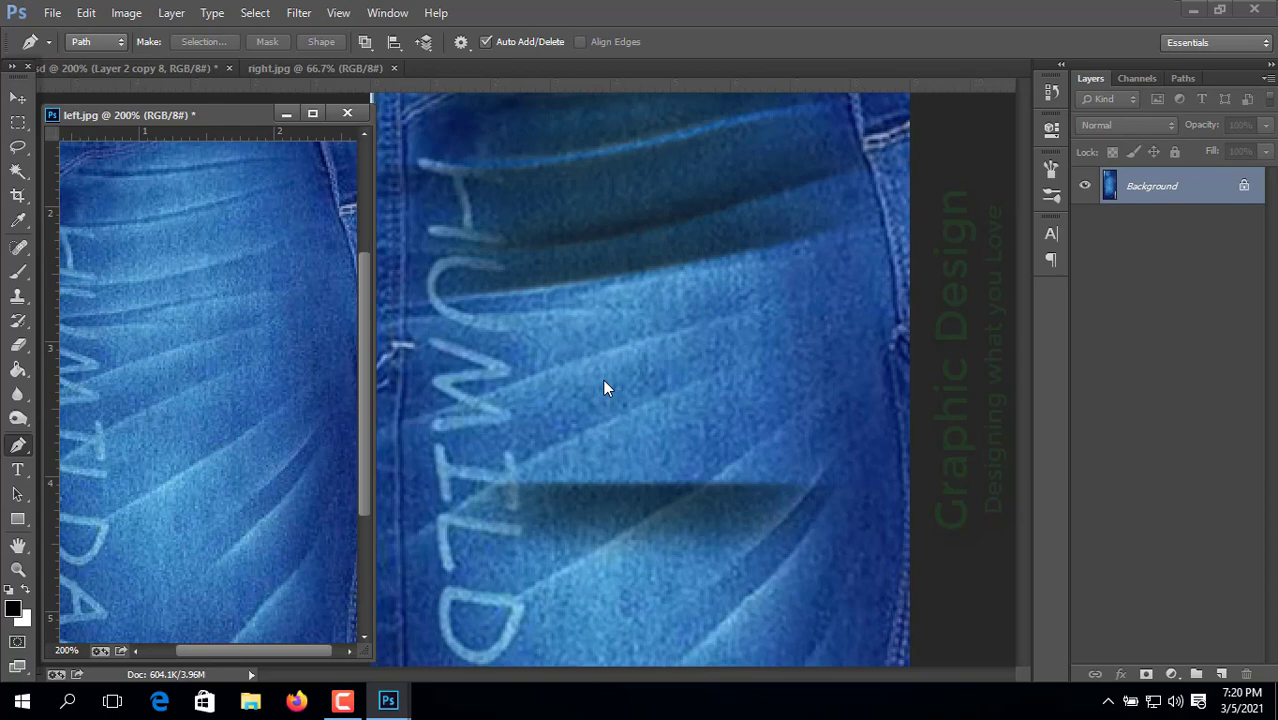
Step: Duplicate the straight shadow band in the working document and place the copy between the original band and the trimmed fold
left_click(604, 381)
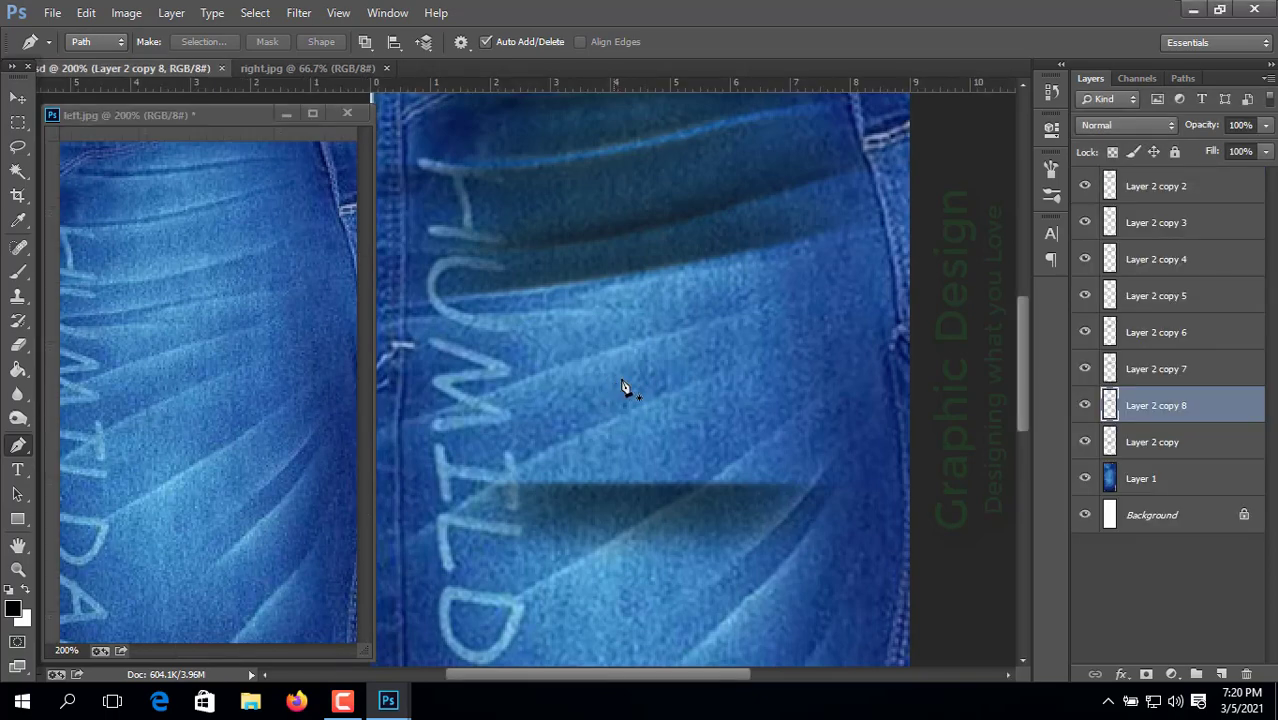
left_click(614, 380)
key("ctrl+z")
left_click_drag(692, 412, 683, 397)
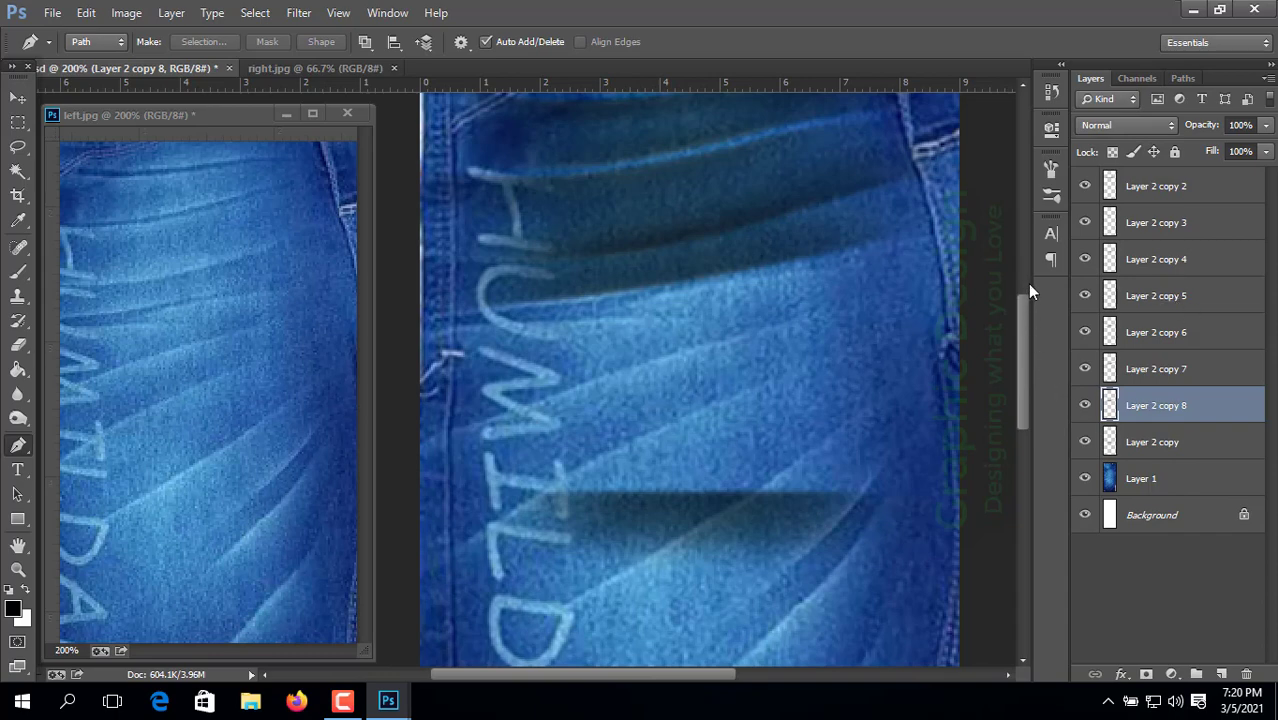
left_click(17, 98)
left_click(720, 524)
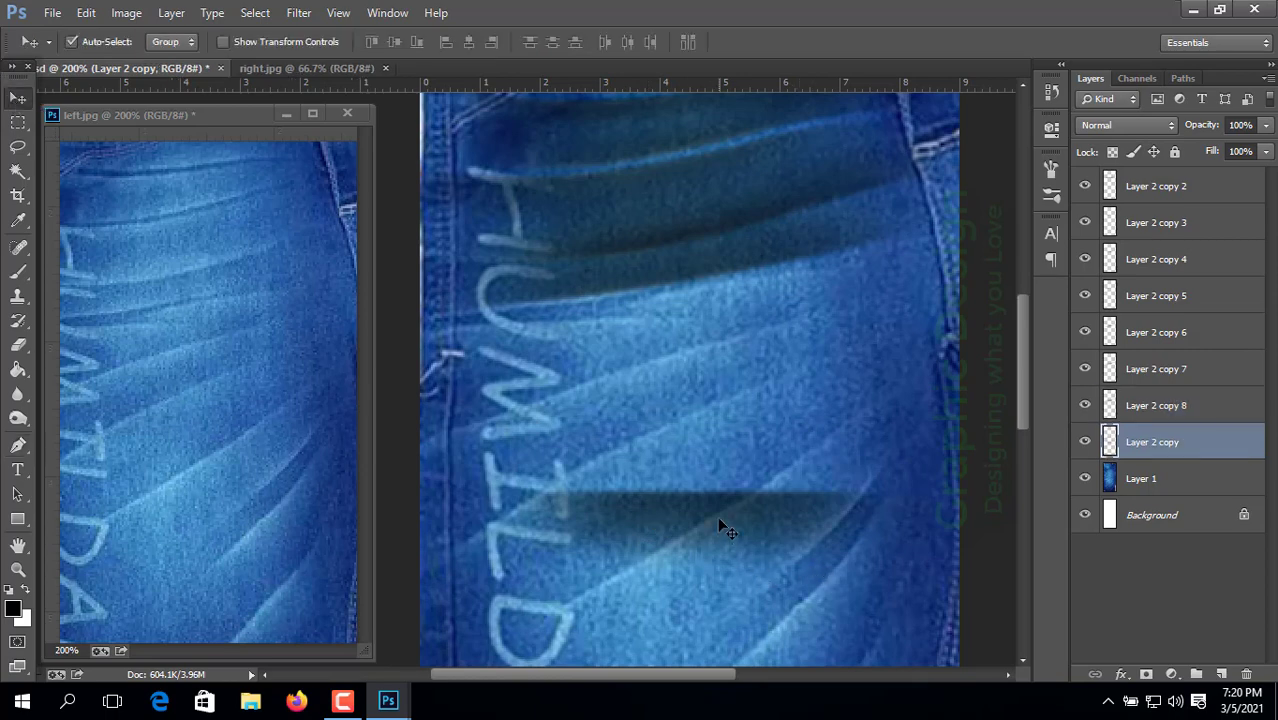
left_click_drag(717, 516, 643, 382)
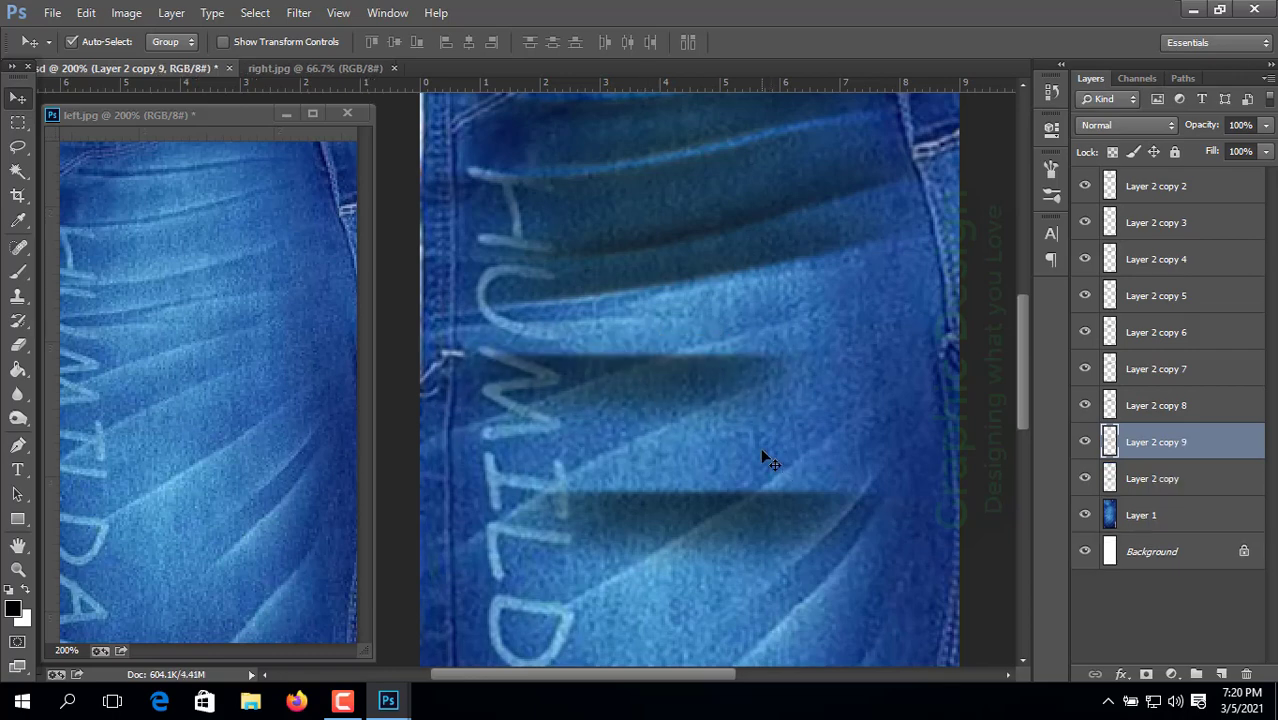
Step: Scale the shadow copy to about 80% width and 90% height, and place it just beneath the trimmed fold
key("ctrl+t")
left_click_drag(860, 396, 768, 393)
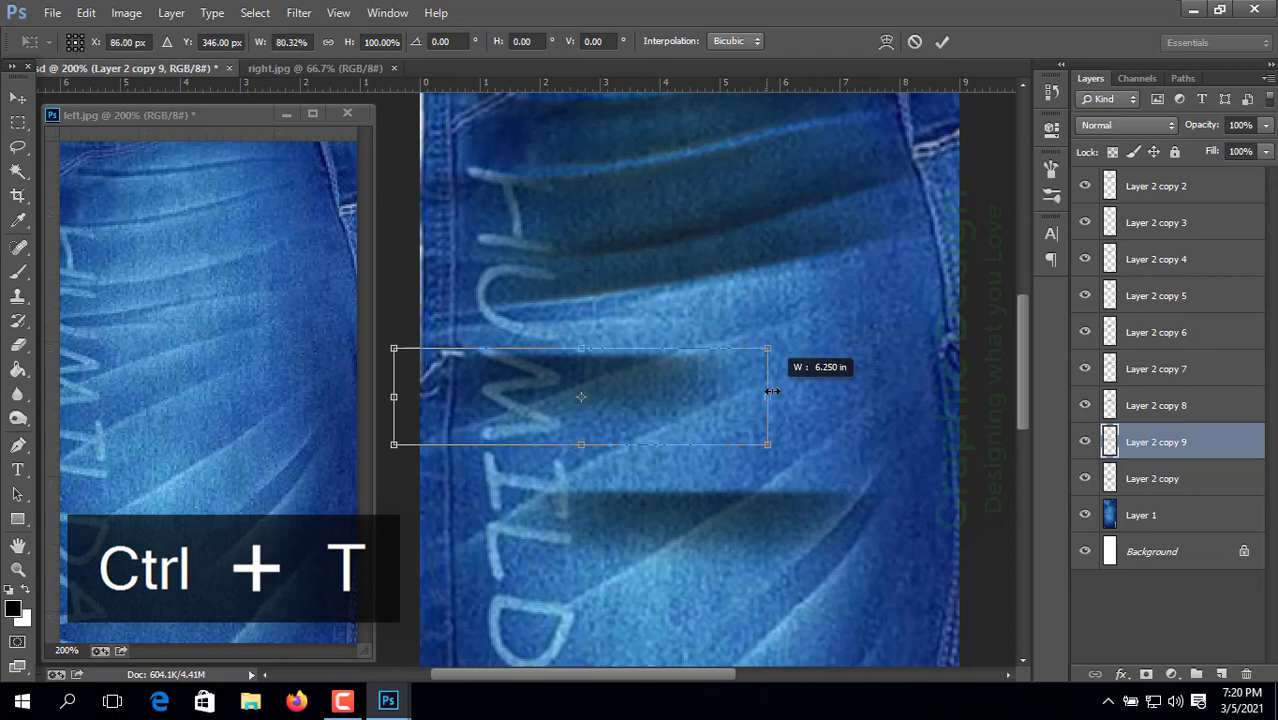
left_click_drag(543, 380, 530, 355)
left_click_drag(576, 418, 576, 409)
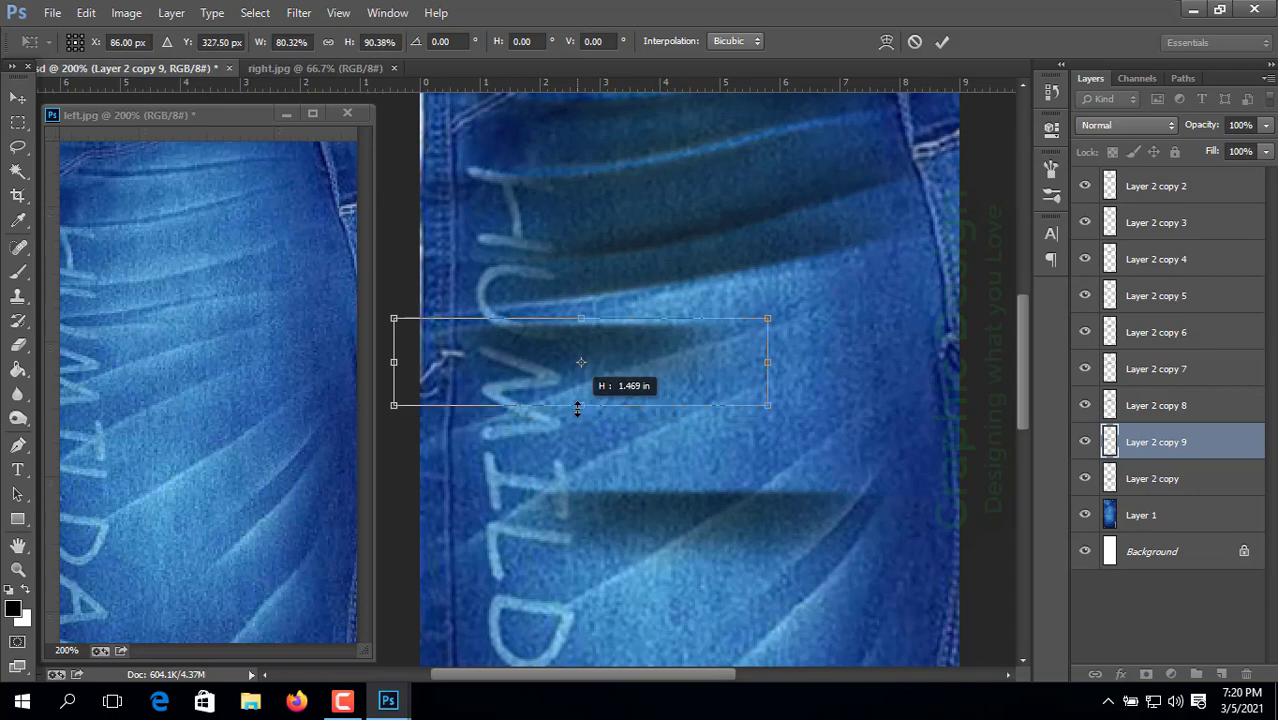
key("Return")
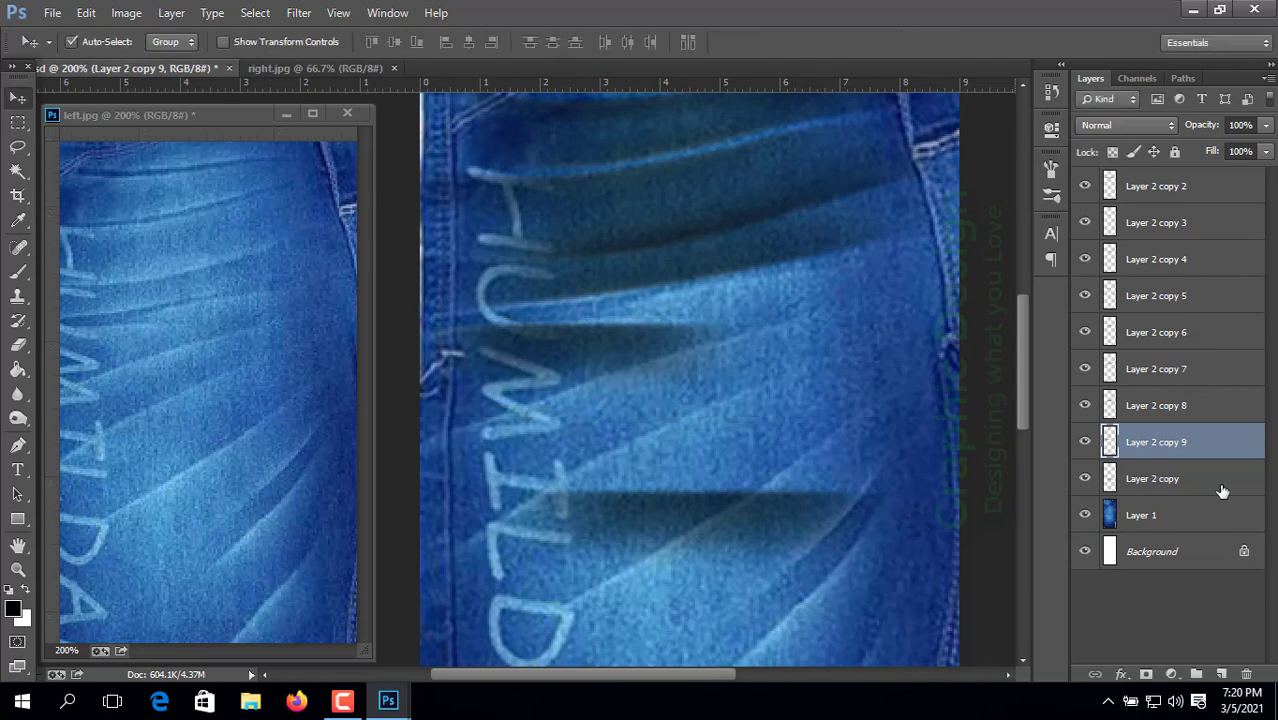
Step: Compare the shadow copy with the jeans crease by toggling its visibility, and nudge it up three pixels
left_click(1084, 442)
left_click(1084, 442)
left_click(1084, 442)
left_click(1084, 442)
key("Up")
key("Up")
key("Up")
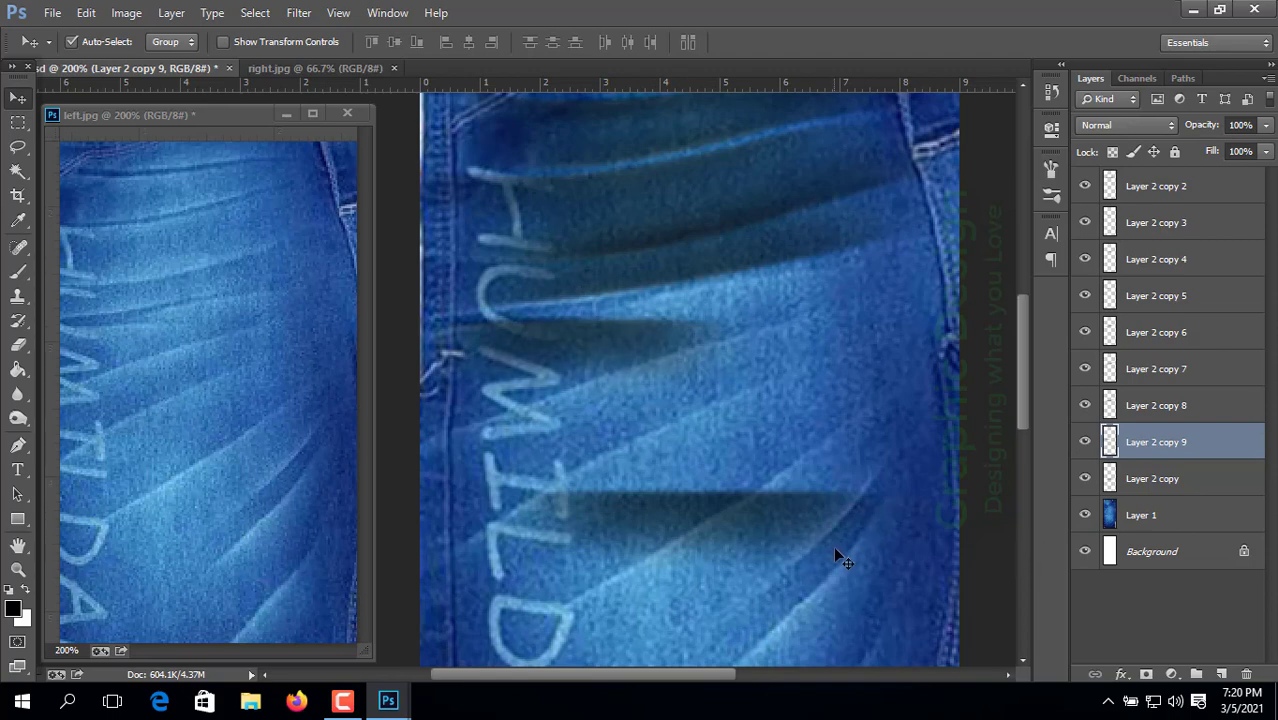
Step: Rotate the shadow copy about 50° counter-clockwise and apply the transform
key("ctrl+t")
left_click_drag(833, 501, 801, 276)
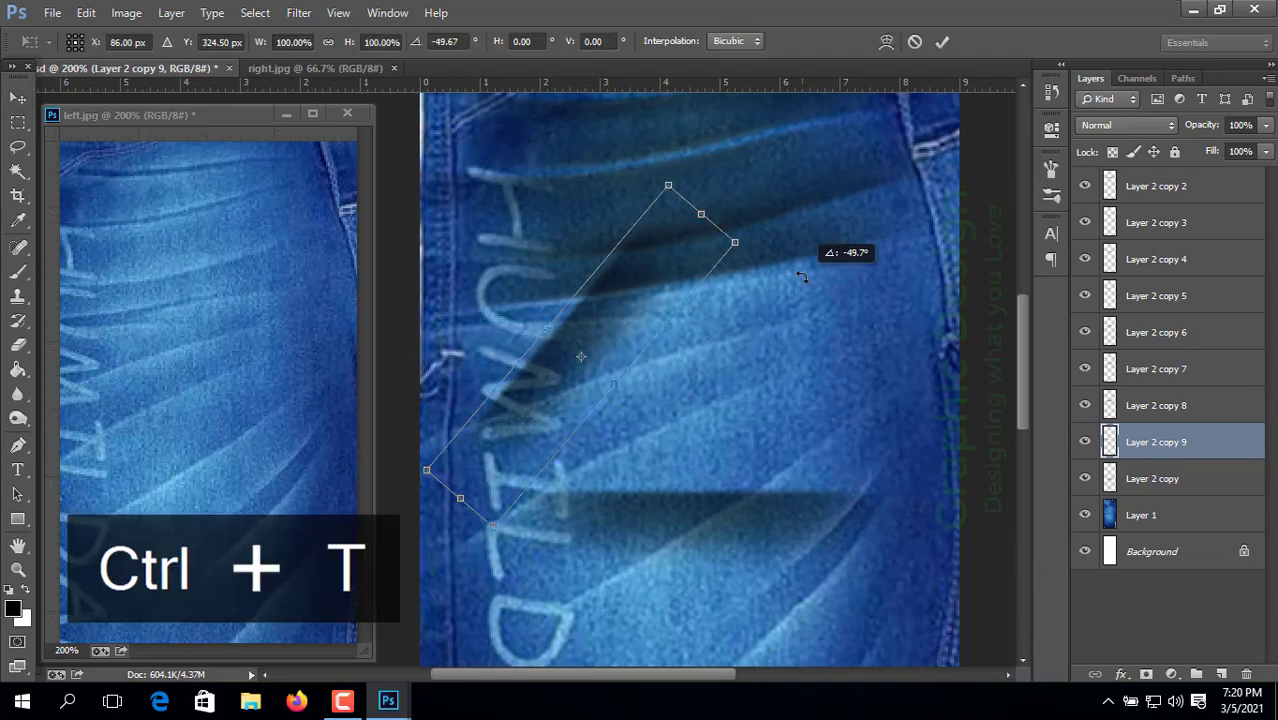
key("Return")
Step: Rotate the shadow copy 47.81° clockwise to near horizontal within a tilted transform box, and nudge it down two pixels
key("ctrl+t")
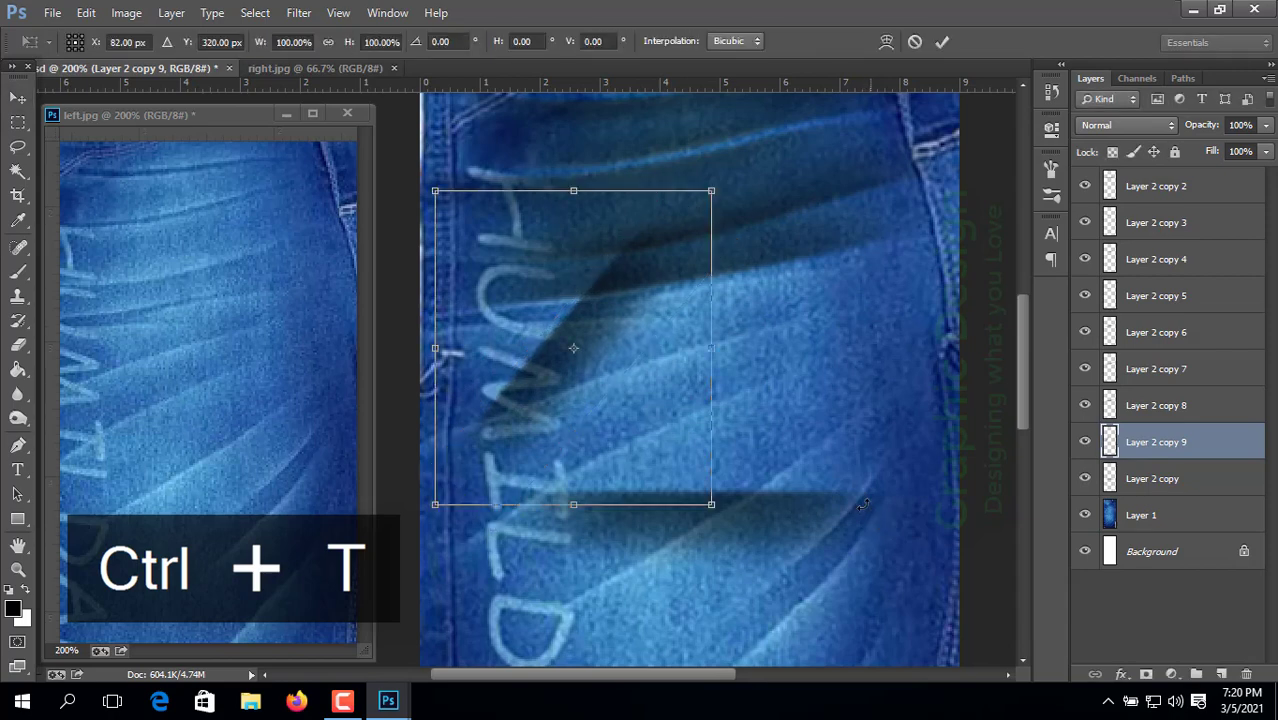
left_click_drag(871, 510, 874, 433)
key("Down")
key("Down")
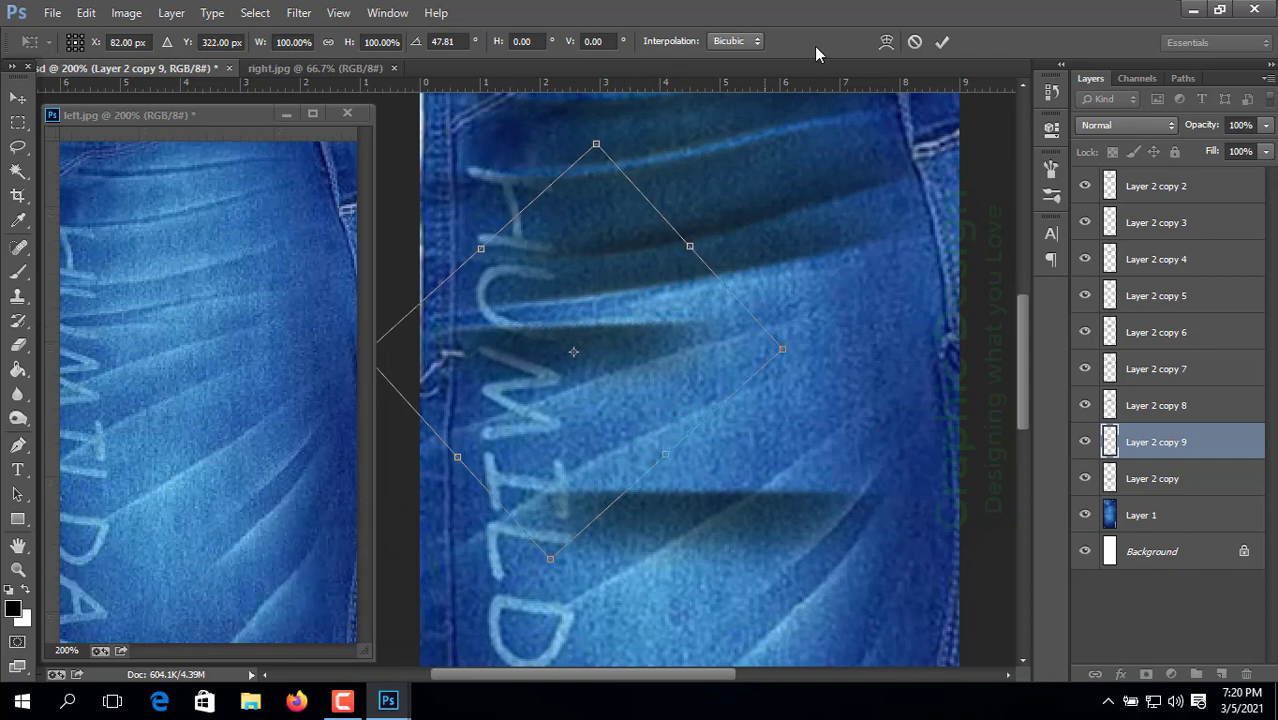
Step: Warp the shadow copy slightly with a custom warp so its upper edge follows the jeans crease, and apply it
left_click(886, 42)
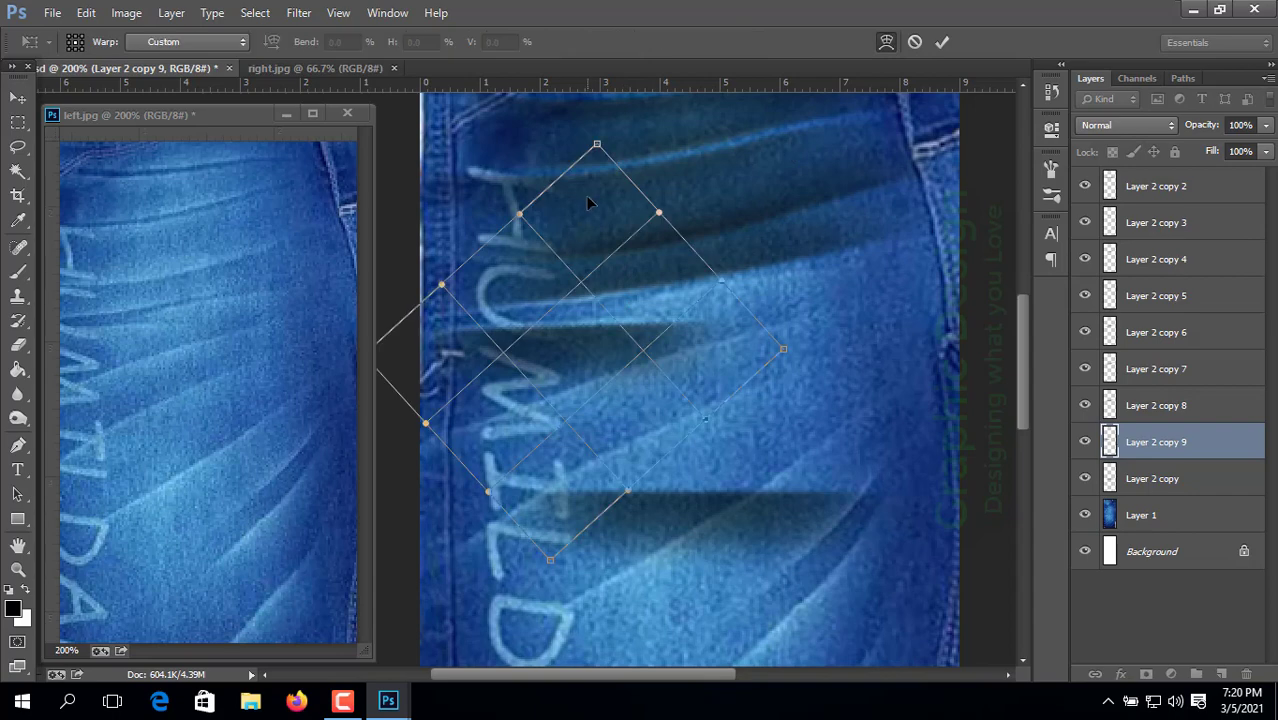
left_click_drag(588, 200, 588, 197)
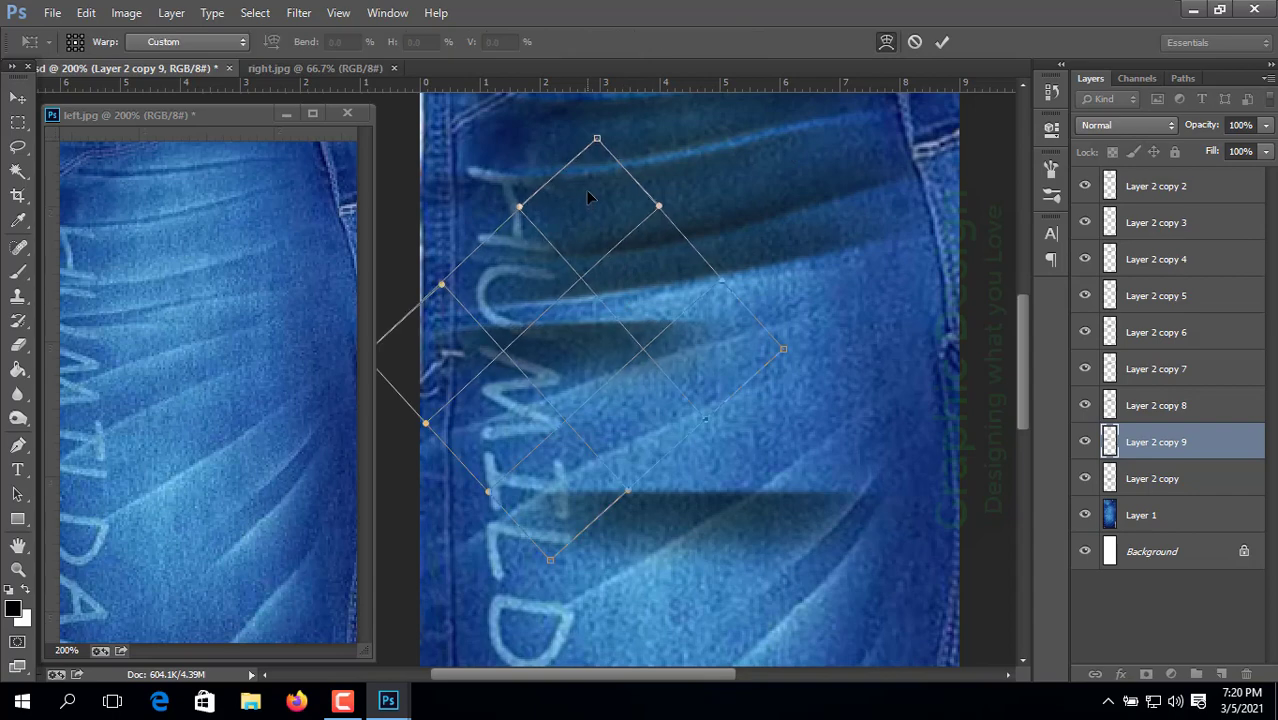
left_click_drag(767, 350, 772, 351)
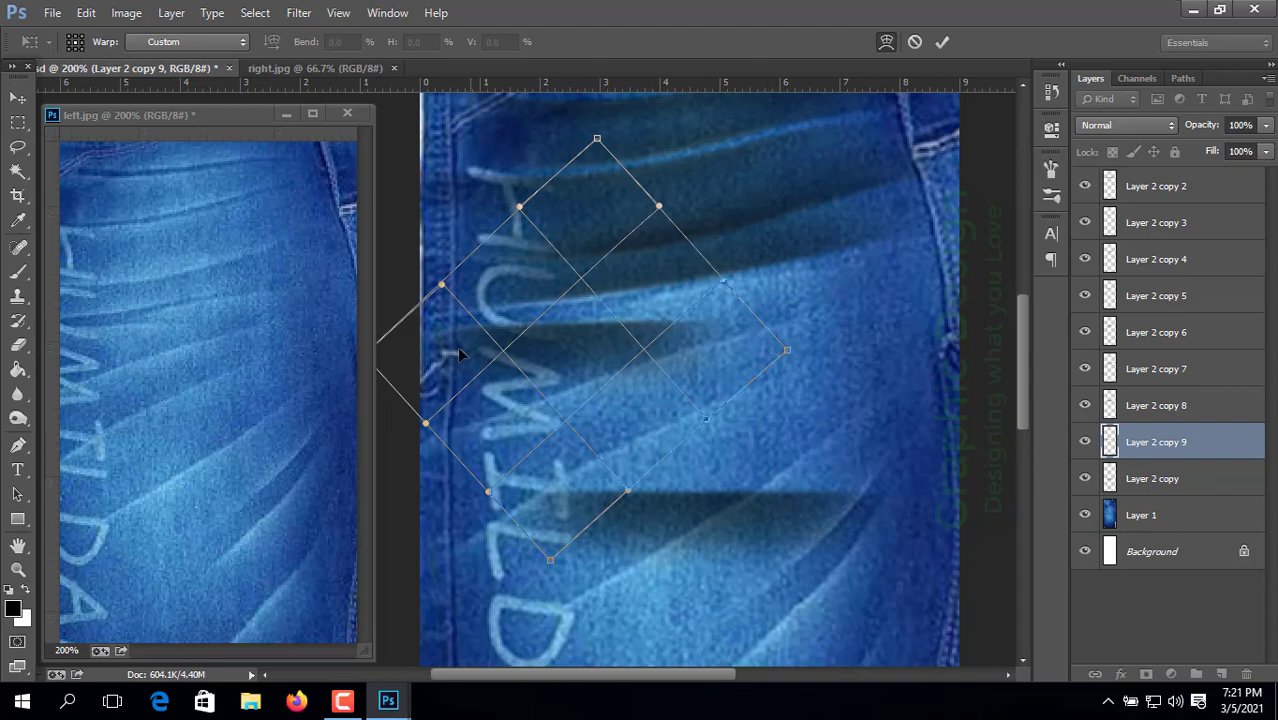
left_click_drag(429, 343, 429, 342)
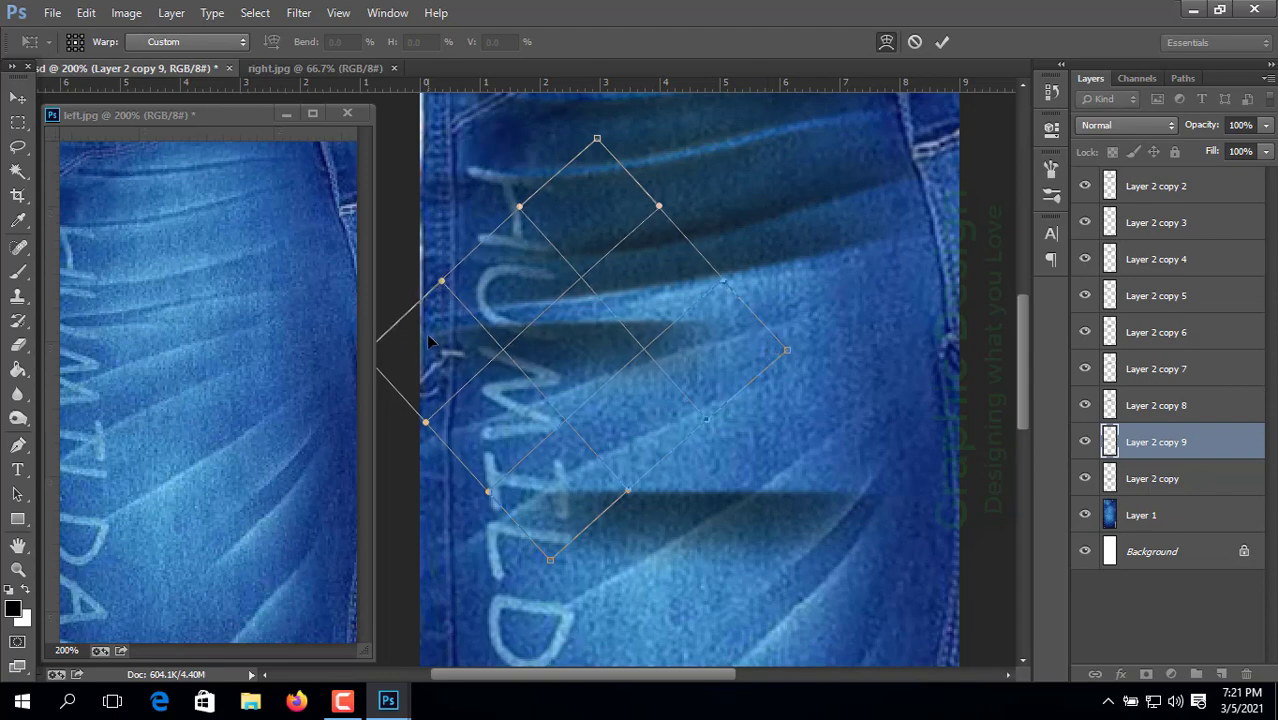
key("Return")
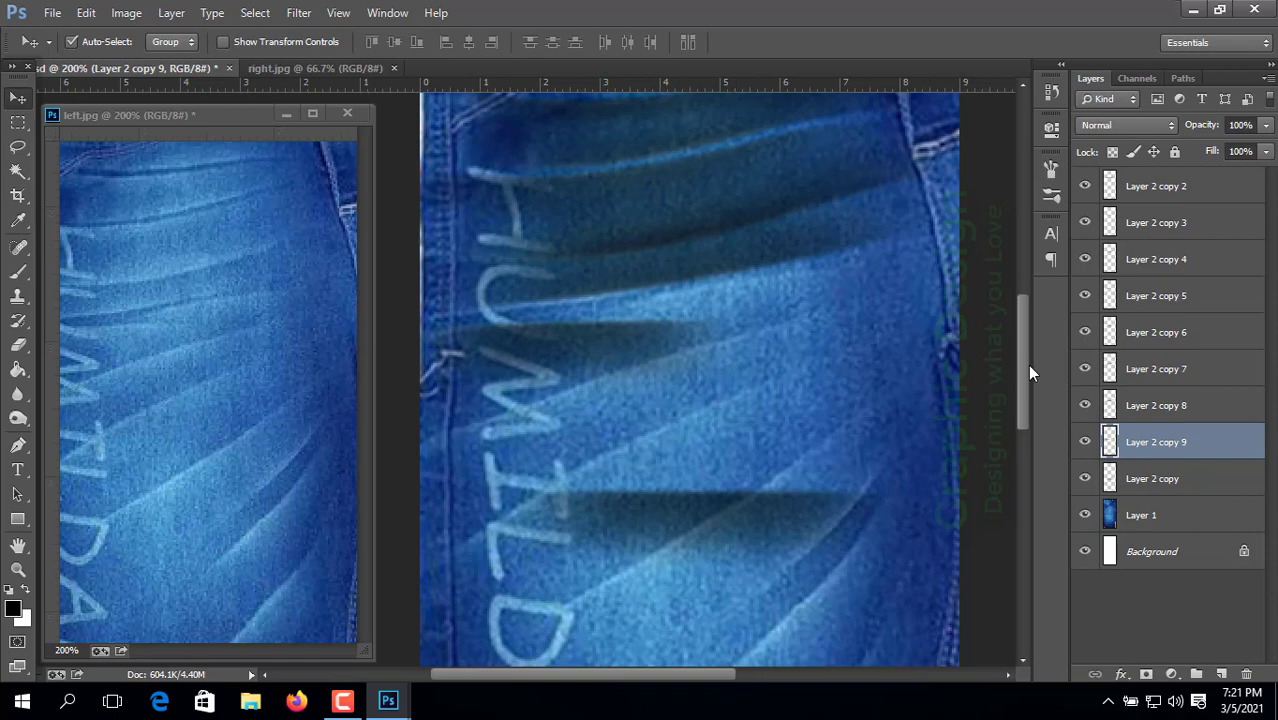
Step: Check the warped shadow against the crease by toggling its visibility, and nudge it up one pixel
left_click(1086, 442)
left_click(1086, 442)
left_click(1086, 442)
left_click(1086, 442)
key("Up")
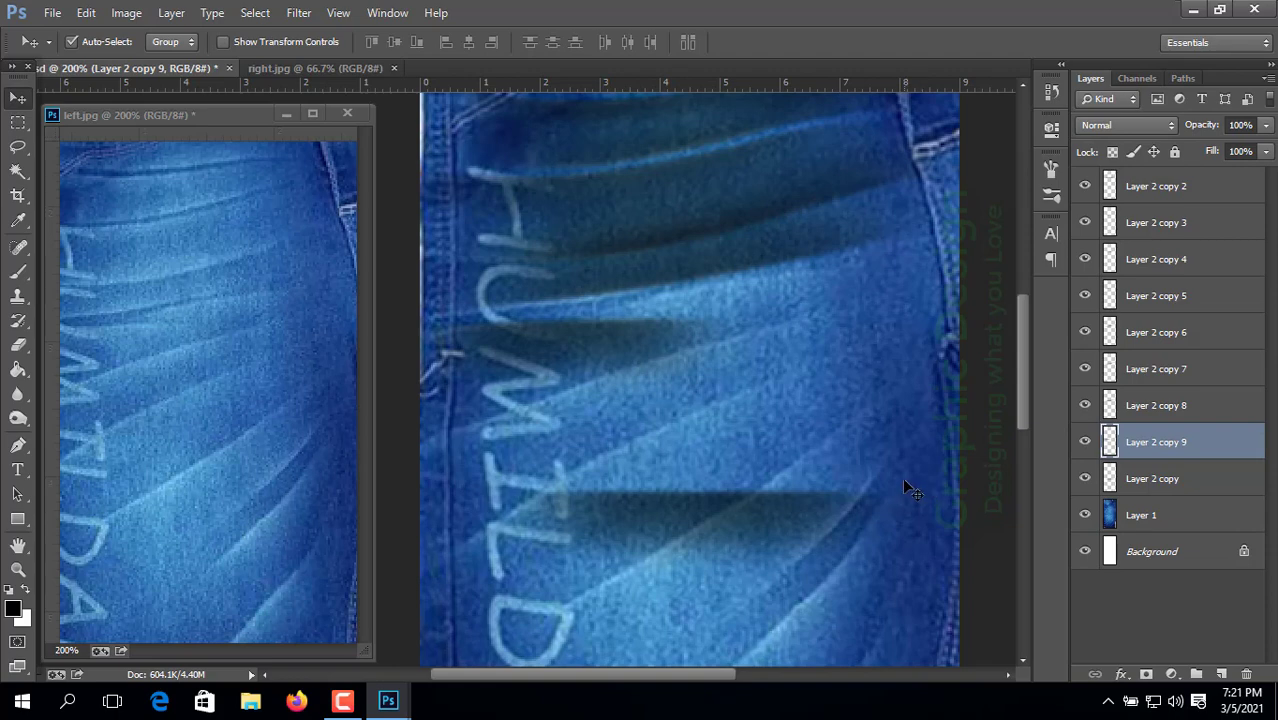
Step: Rotate the warped shadow copy counter-clockwise to a steep diagonal
key("ctrl+t")
left_click_drag(850, 441, 858, 288)
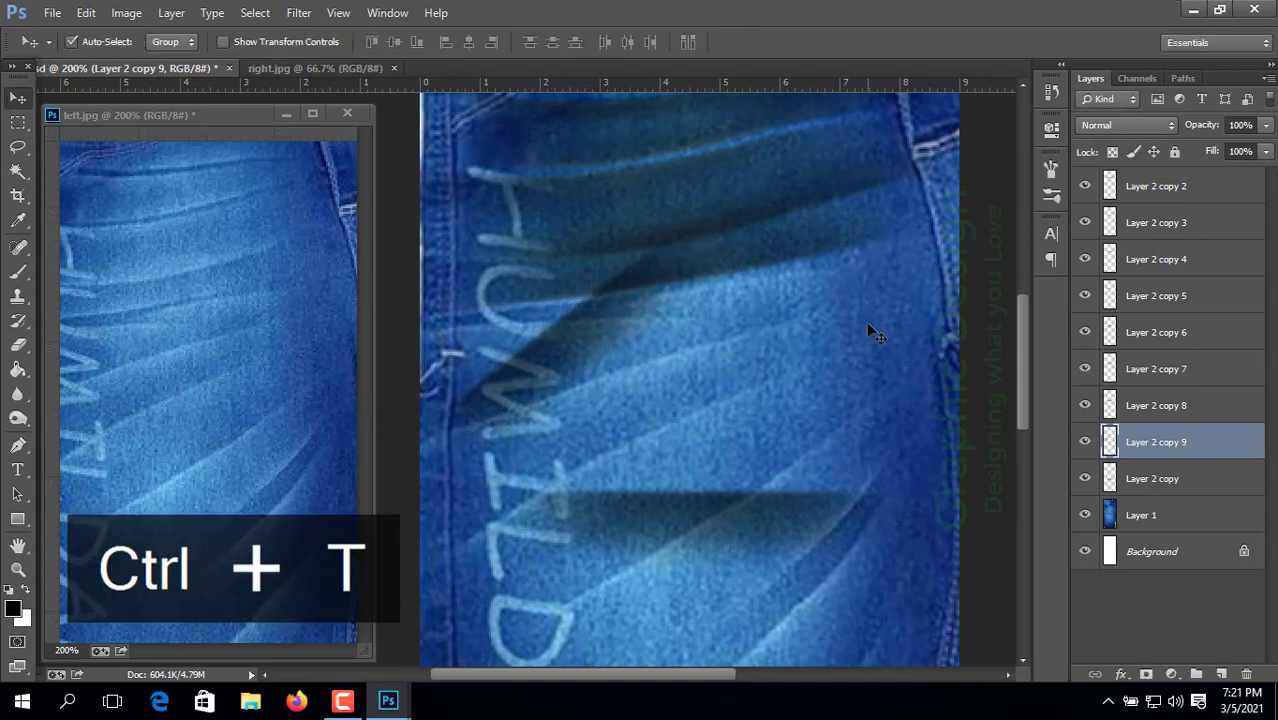
Step: Rotate the diagonal shadow copy 35° clockwise so its upper edge lies along the crease, nudge it to Y 321.5 px, and apply
key("ctrl+t")
left_click_drag(885, 230, 914, 462)
left_click_drag(865, 419, 872, 423)
key("Down")
key("Up")
left_click_drag(855, 397, 856, 400)
key("Up")
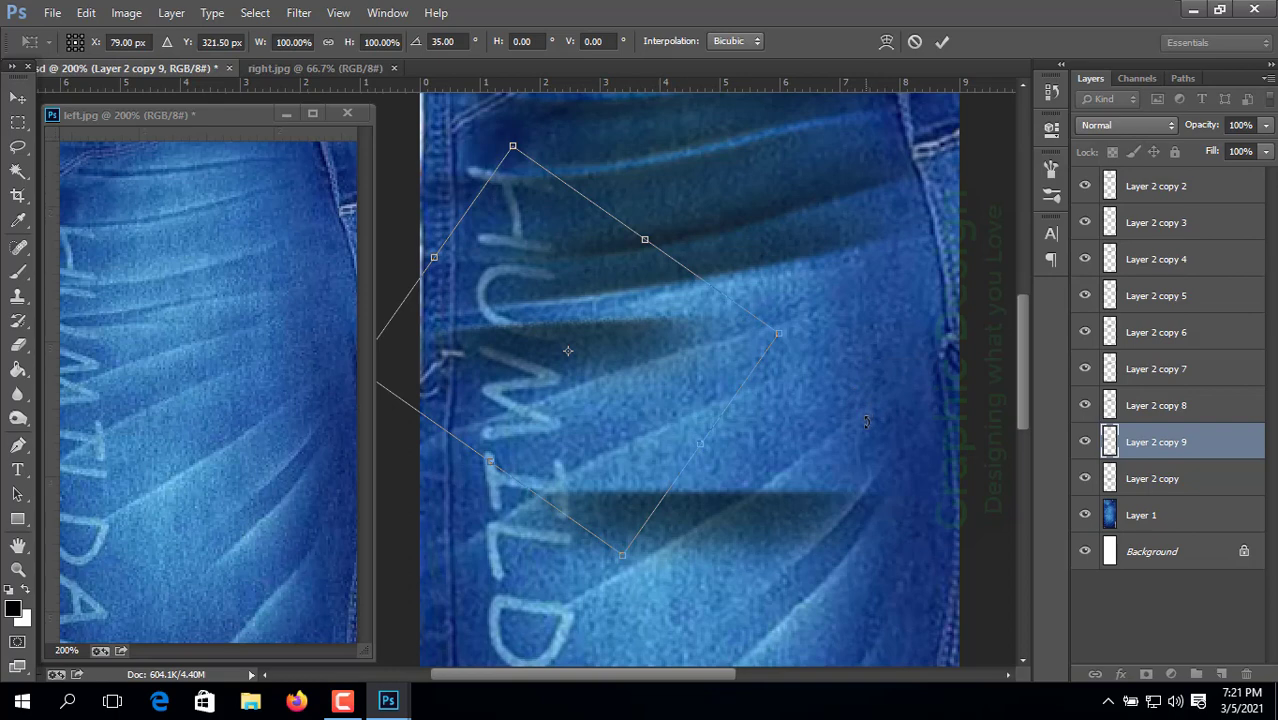
key("Return")
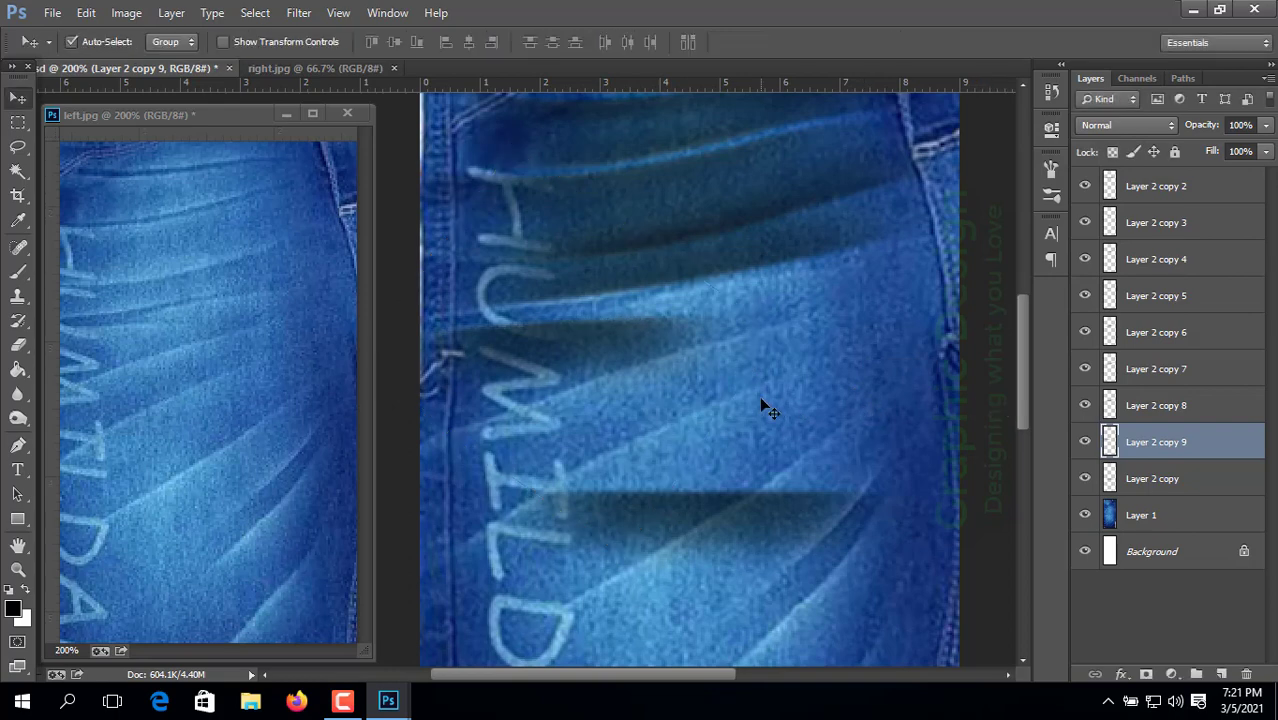
key("shift+Up")
key("shift+Up")
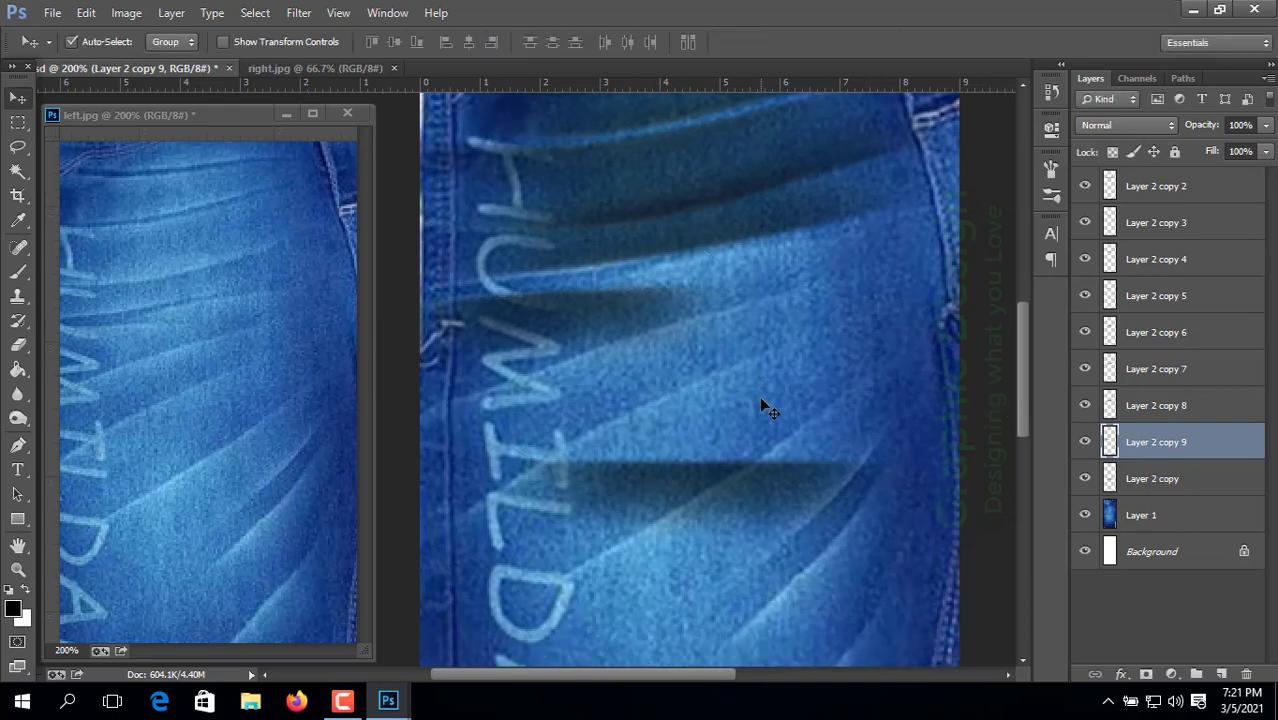
left_click(710, 490)
left_click_drag(707, 488, 721, 414)
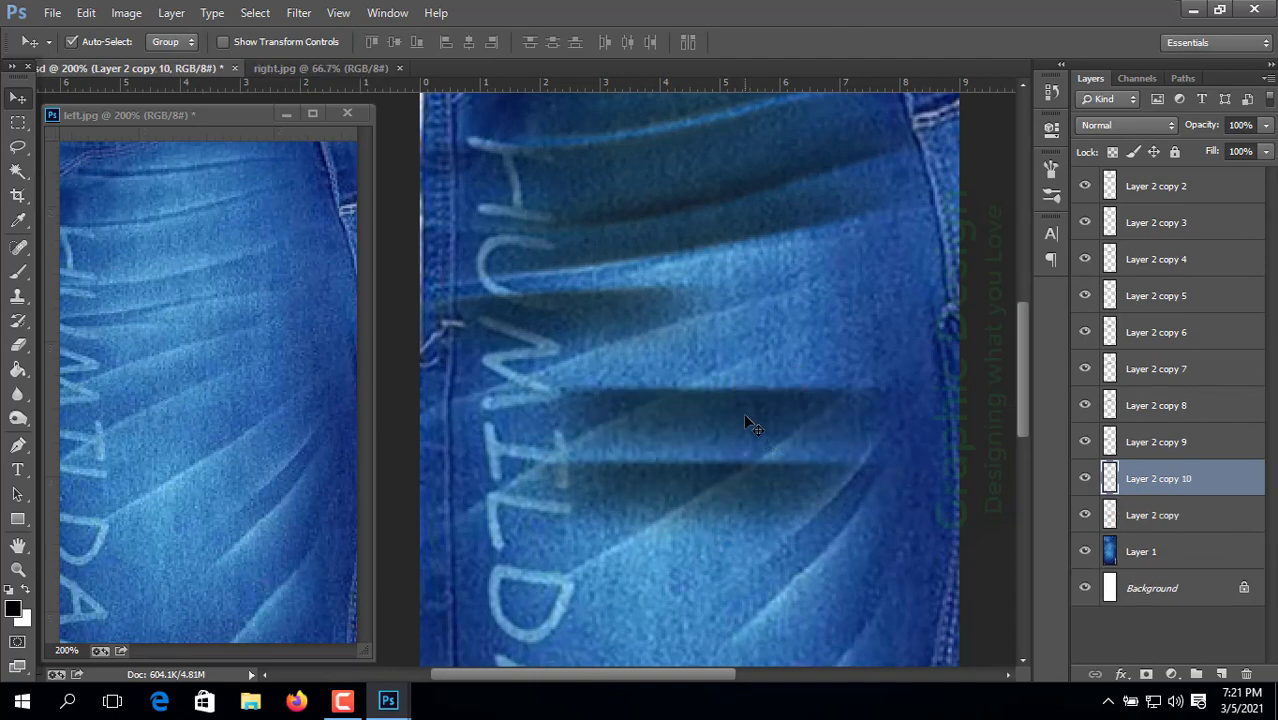
key("ctrl+z")
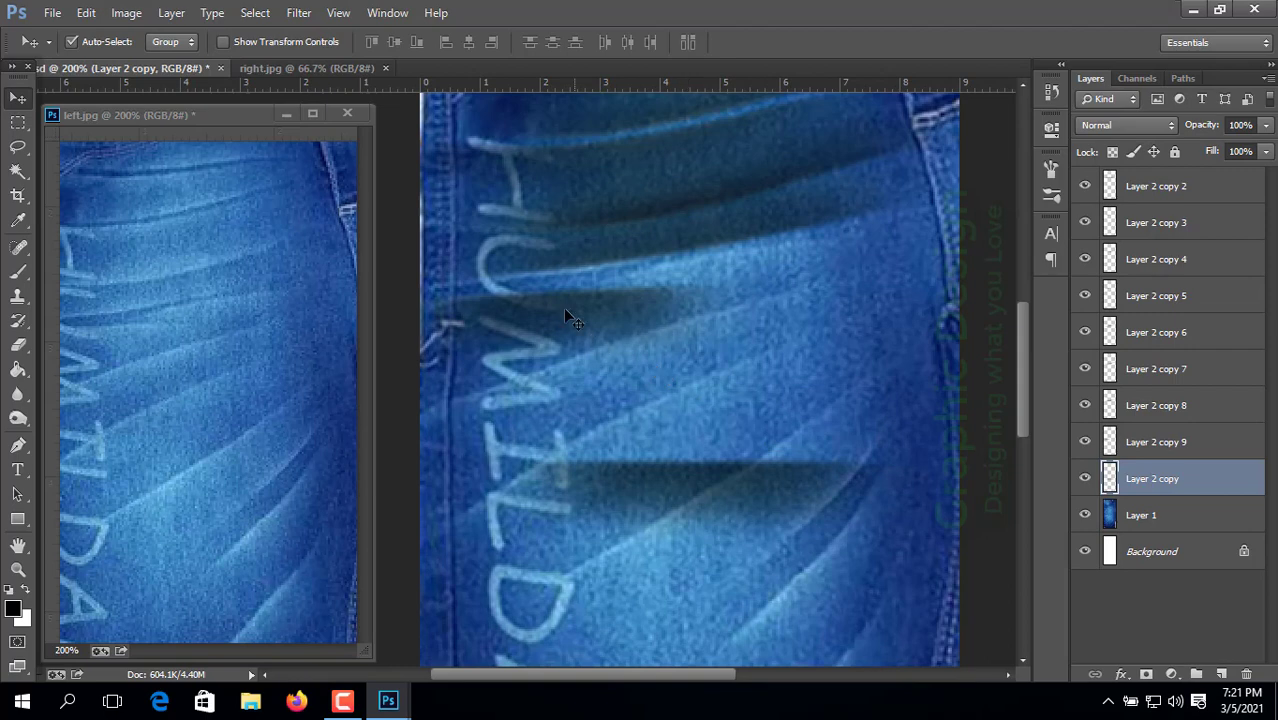
Step: Duplicate the warped shadow toward the right end of the same crease and rotate the copy 7.66° counter-clockwise
left_click_drag(564, 307, 790, 281)
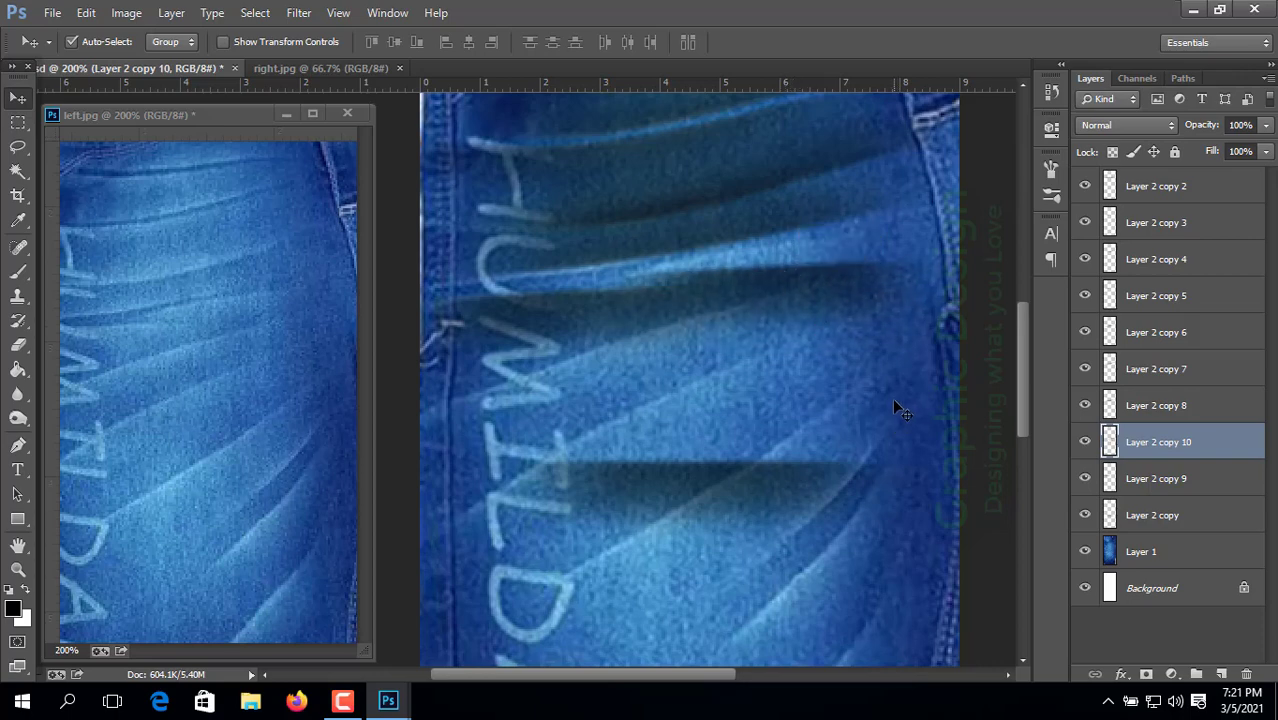
key("ctrl+t")
left_click_drag(945, 432, 960, 360)
left_click_drag(930, 403, 935, 397)
Step: Nudge the rotated copy up beneath the crease to Y 303 px, stretch its width to 103.94%, and apply the transform
key("Up")
key("Up")
key("Up")
key("Up")
key("Up")
key("Up")
key("Up")
key("Up")
key("Up")
key("Up")
key("Up")
key("Up")
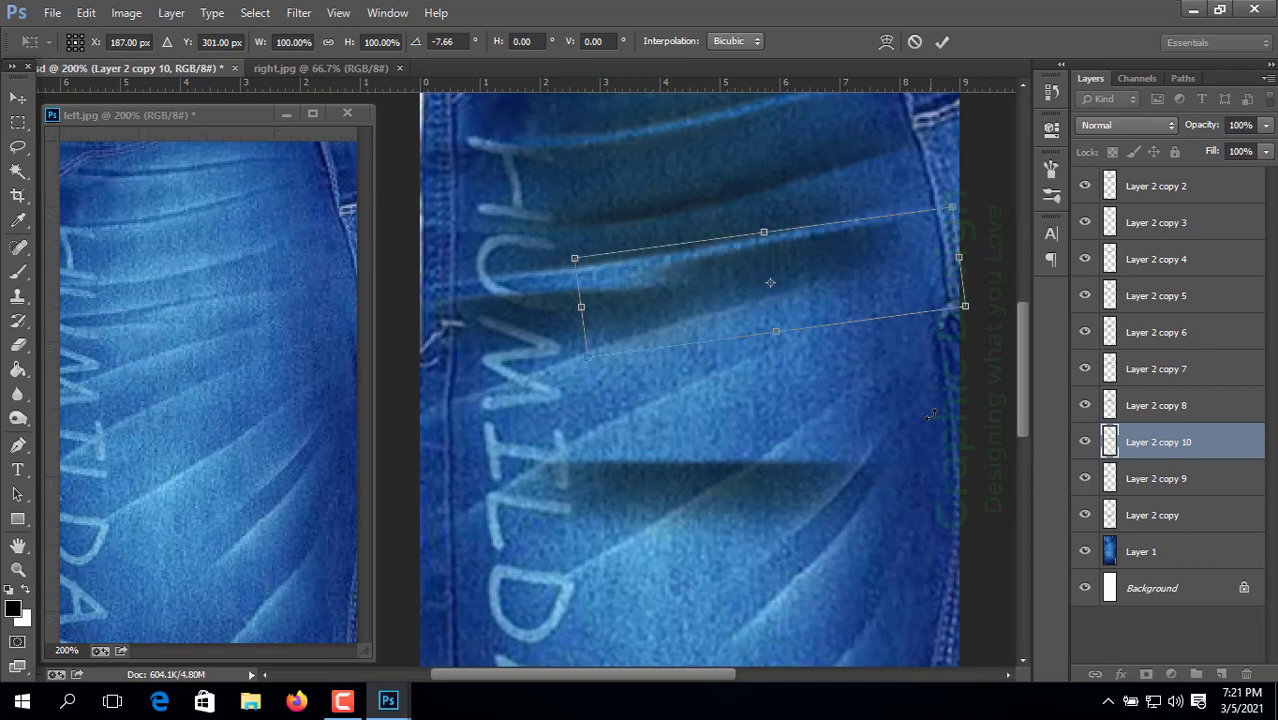
key("Down")
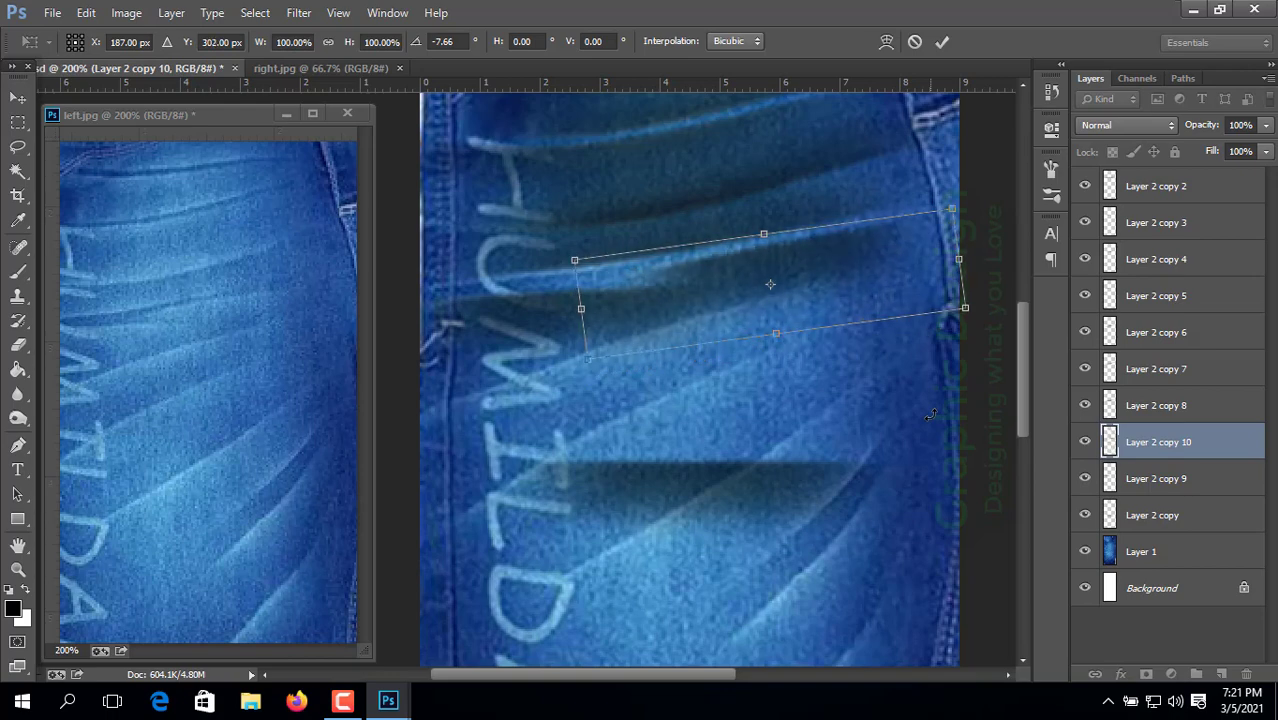
key("Down")
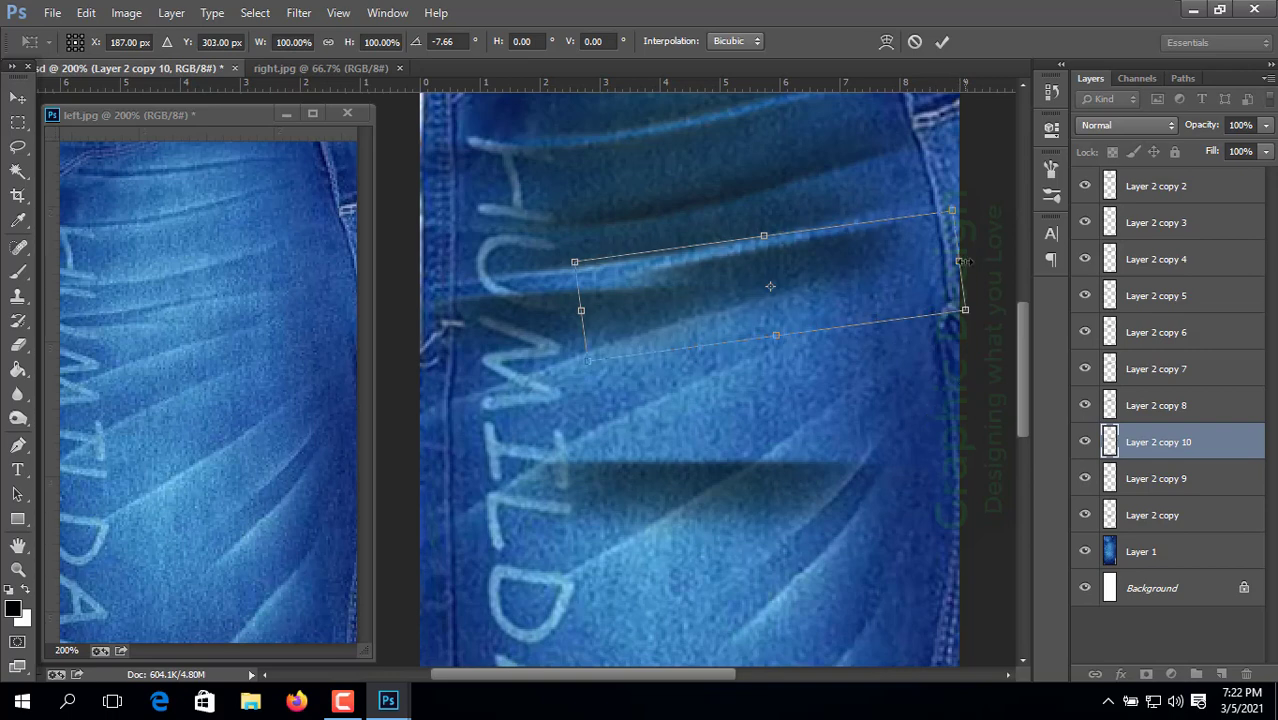
left_click_drag(959, 261, 975, 260)
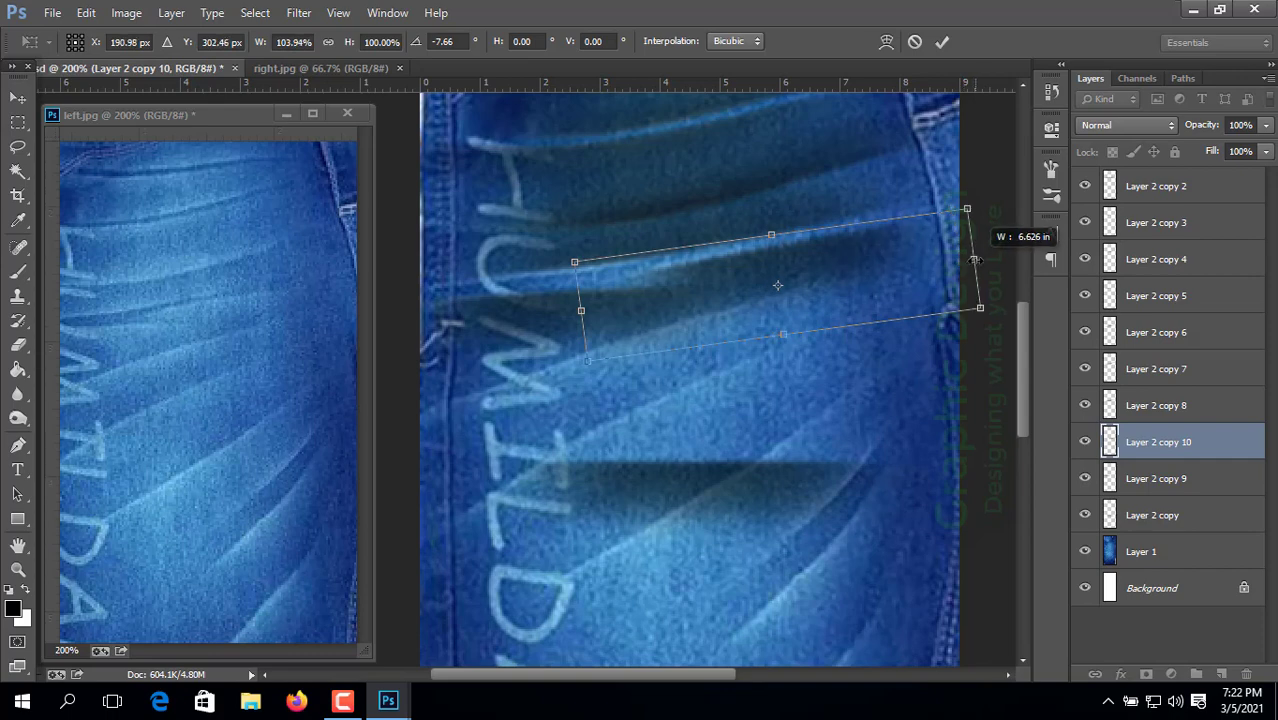
key("Return")
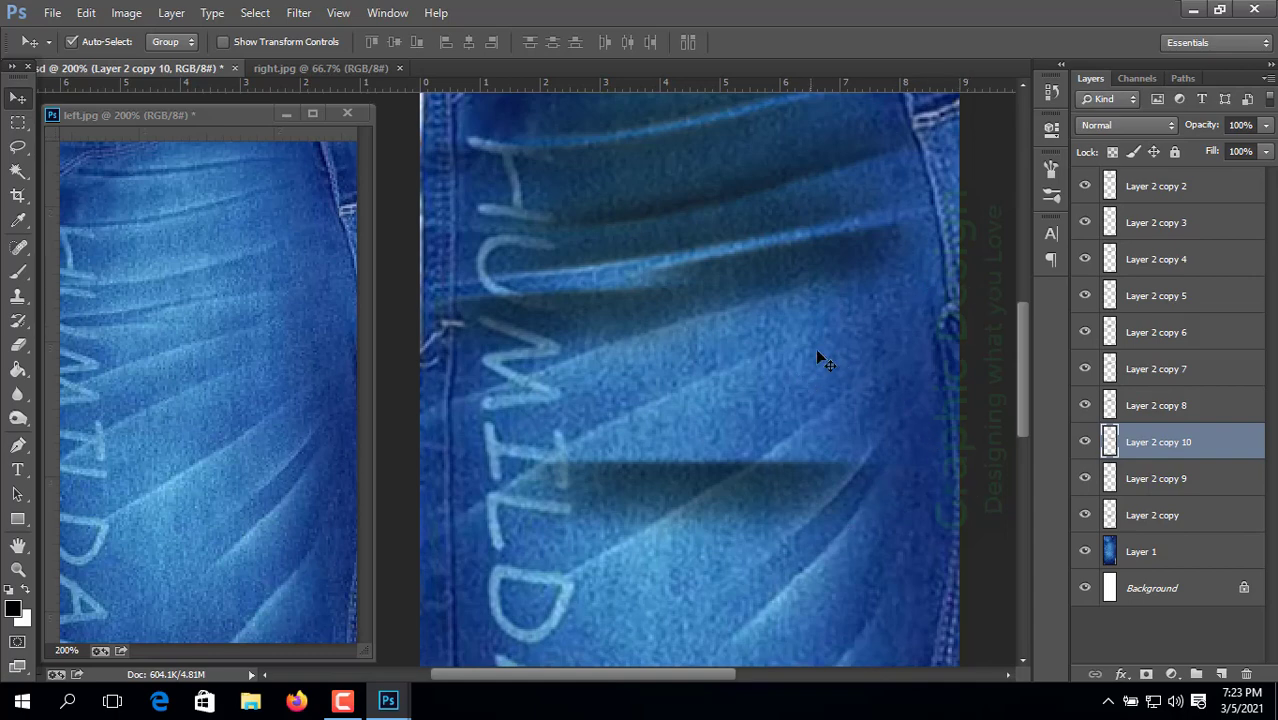
Step: Rotate the new shadow copy 35.04° counter-clockwise to a steep diagonal and apply the transform
key("ctrl+t")
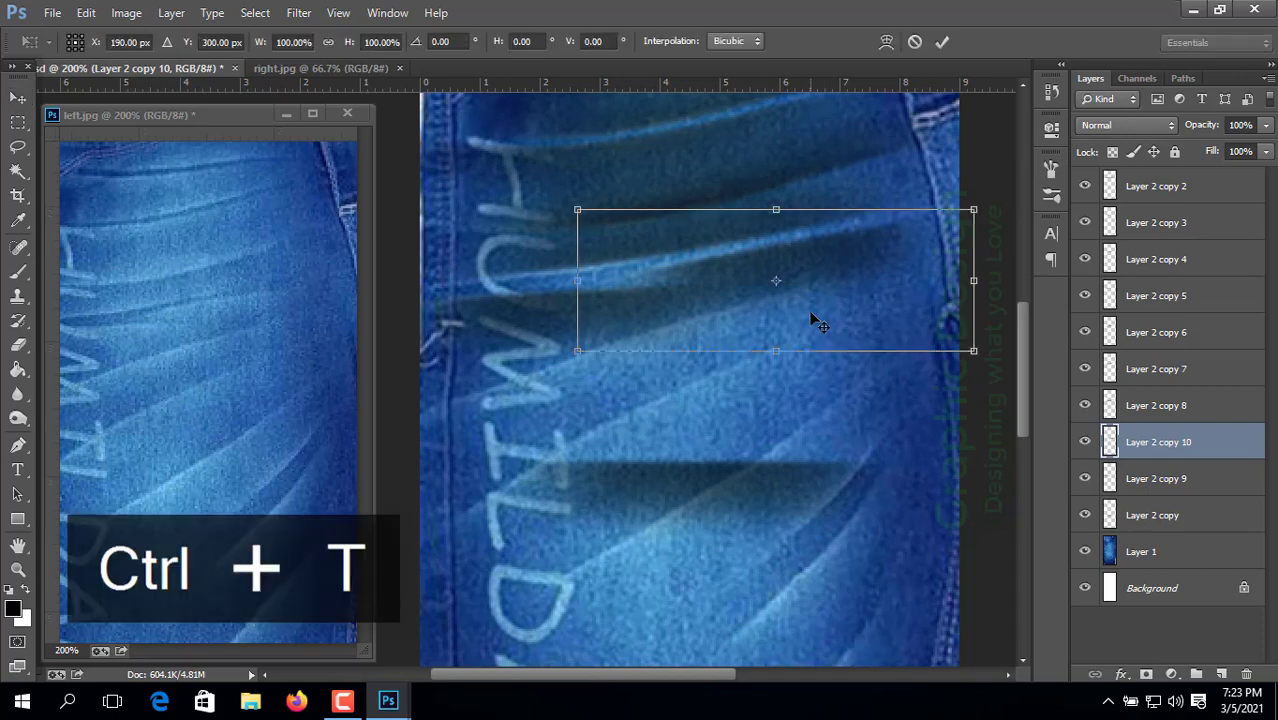
left_click_drag(969, 459, 946, 297)
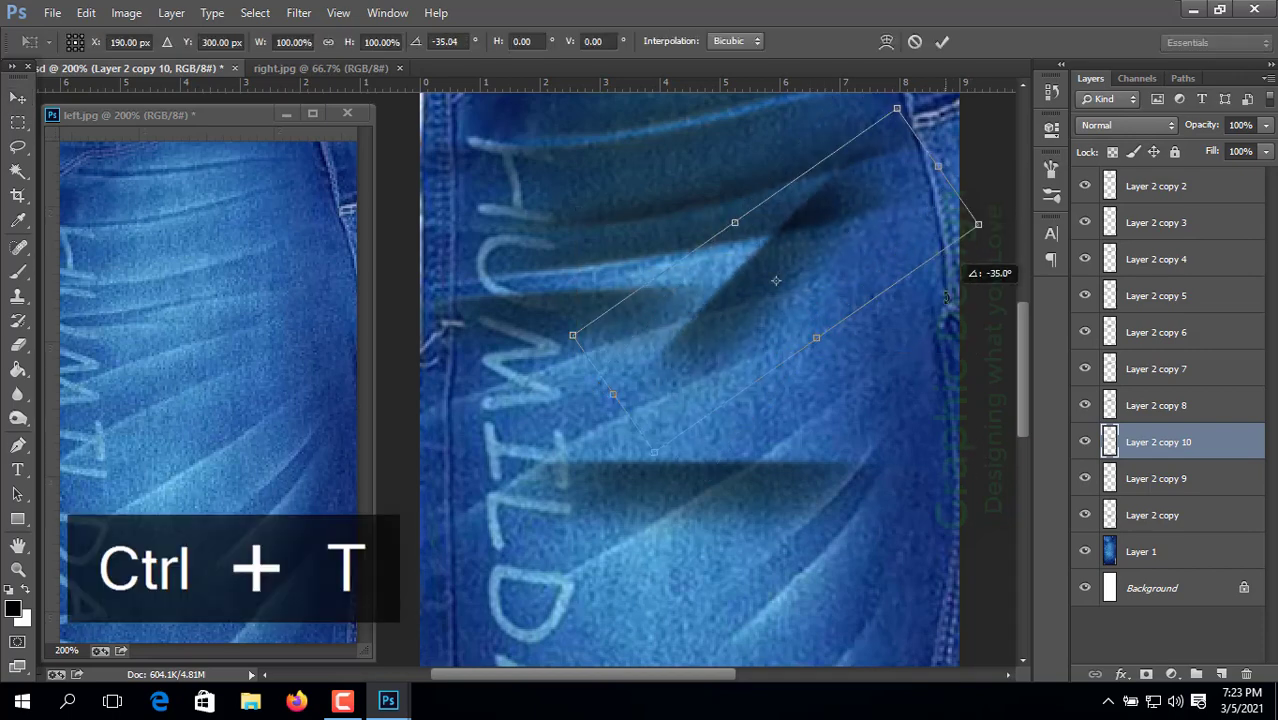
key("Return")
Step: Rotate the shadow copy 37.88° clockwise back along the crease within a tilted transform box, and nudge it down to Y 301 px
key("ctrl+t")
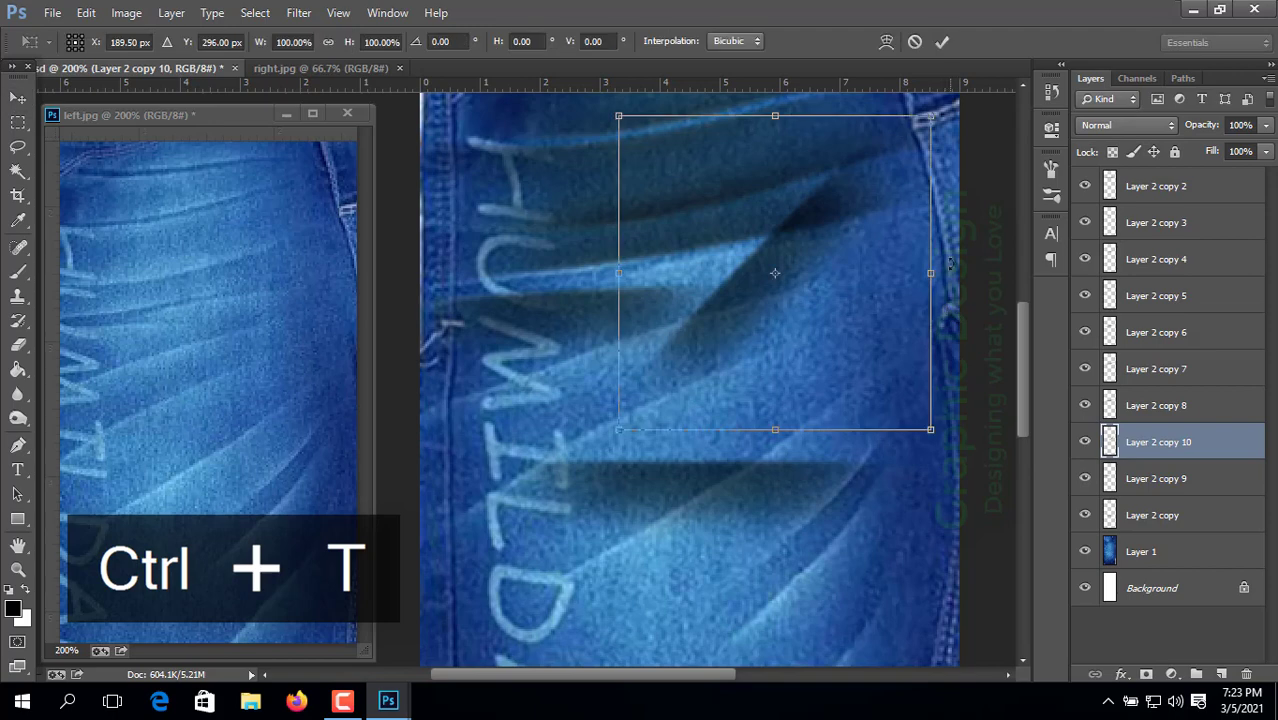
left_click_drag(958, 204, 999, 324)
key("Down")
key("Down")
key("Down")
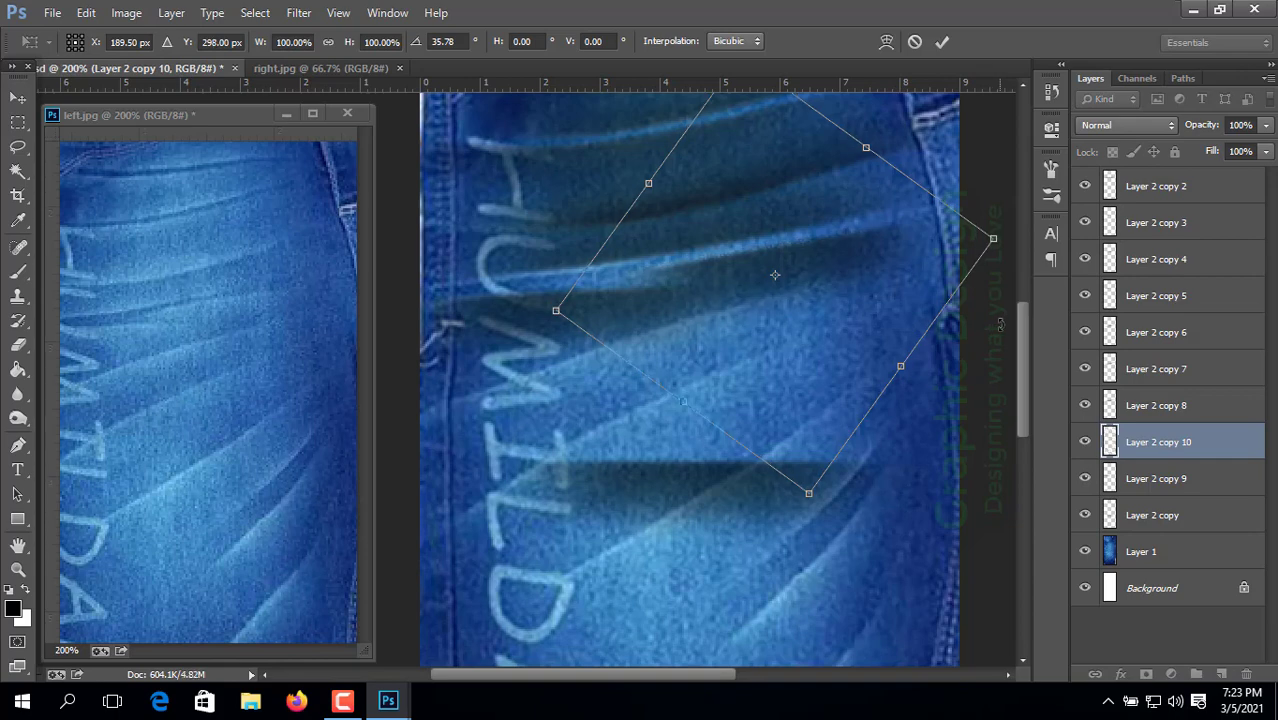
left_click_drag(995, 324, 995, 329)
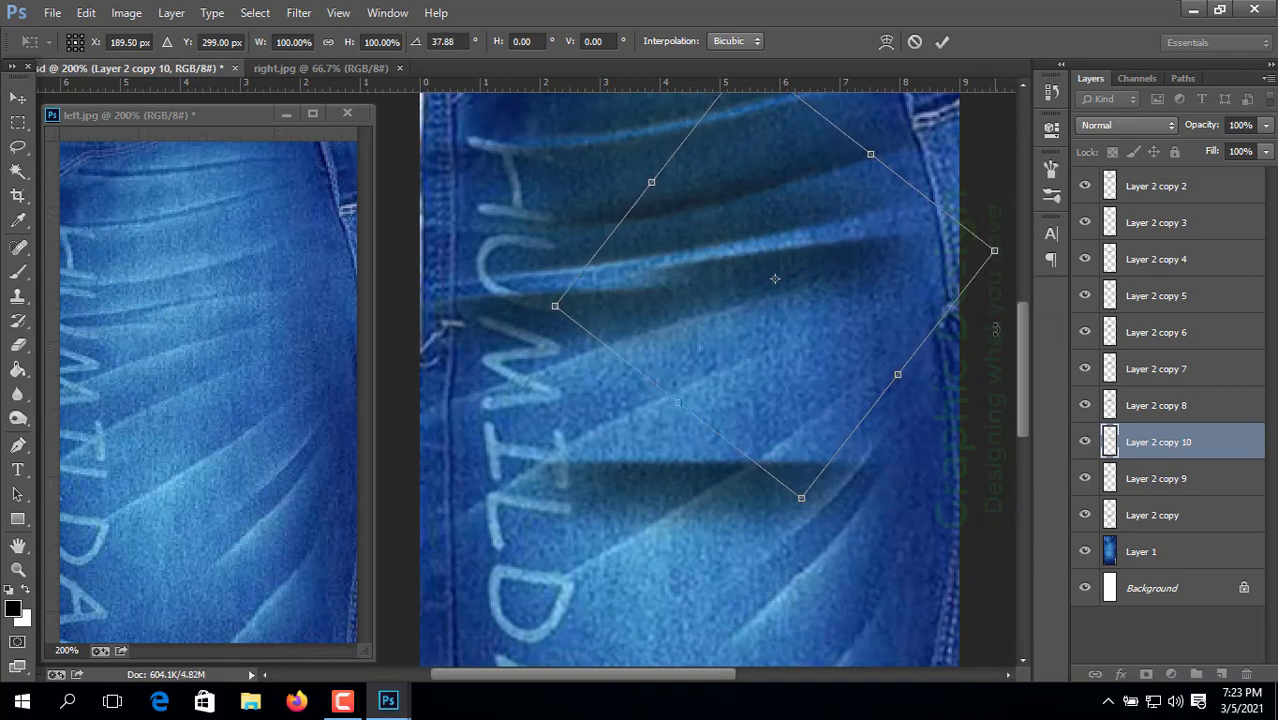
key("Down")
key("Down")
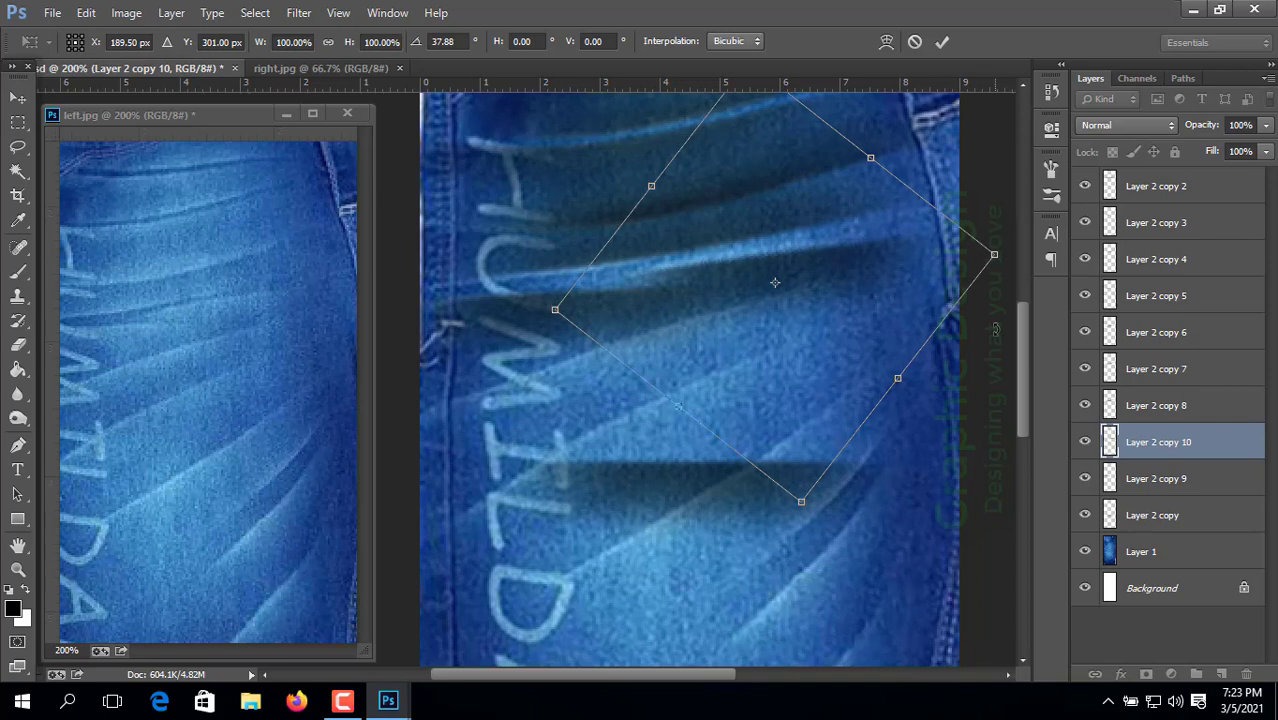
Step: Bend the shadow copy with a custom warp, raising its right end so the upper edge follows the crease, and apply it
left_click(886, 42)
left_click_drag(759, 182, 759, 175)
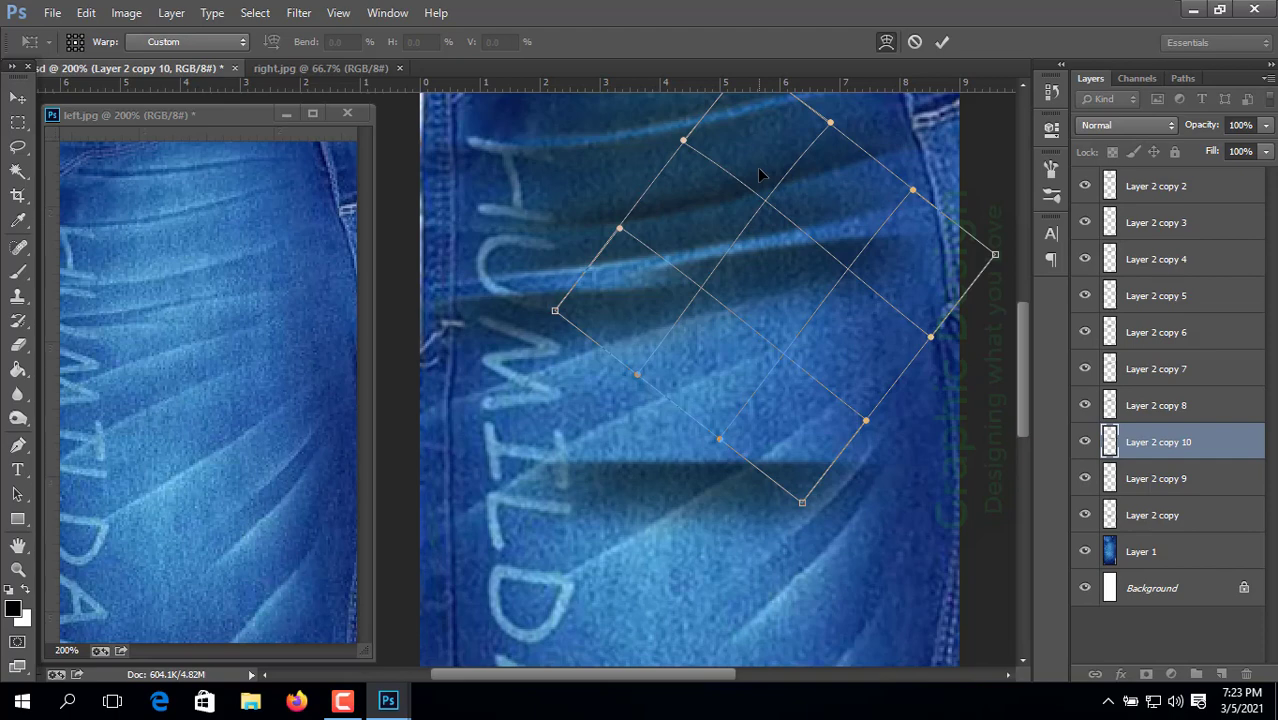
left_click_drag(625, 288, 619, 286)
left_click_drag(967, 268, 968, 242)
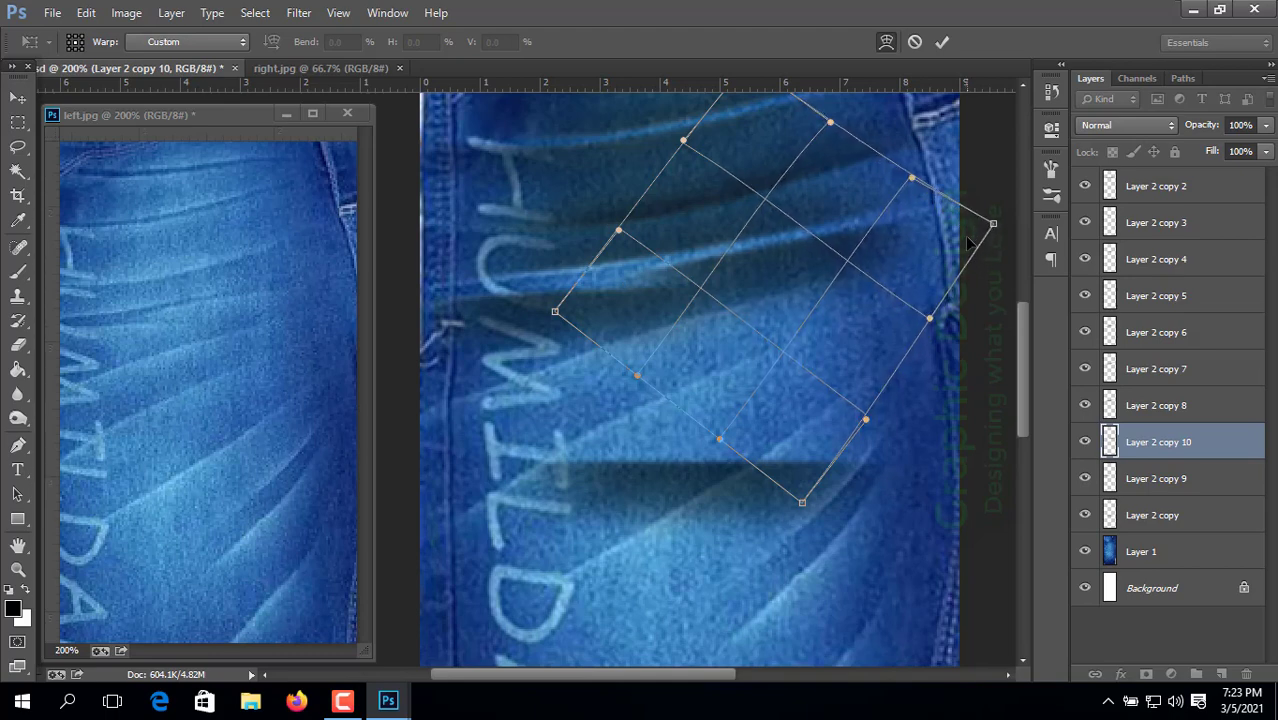
left_click_drag(968, 242, 968, 256)
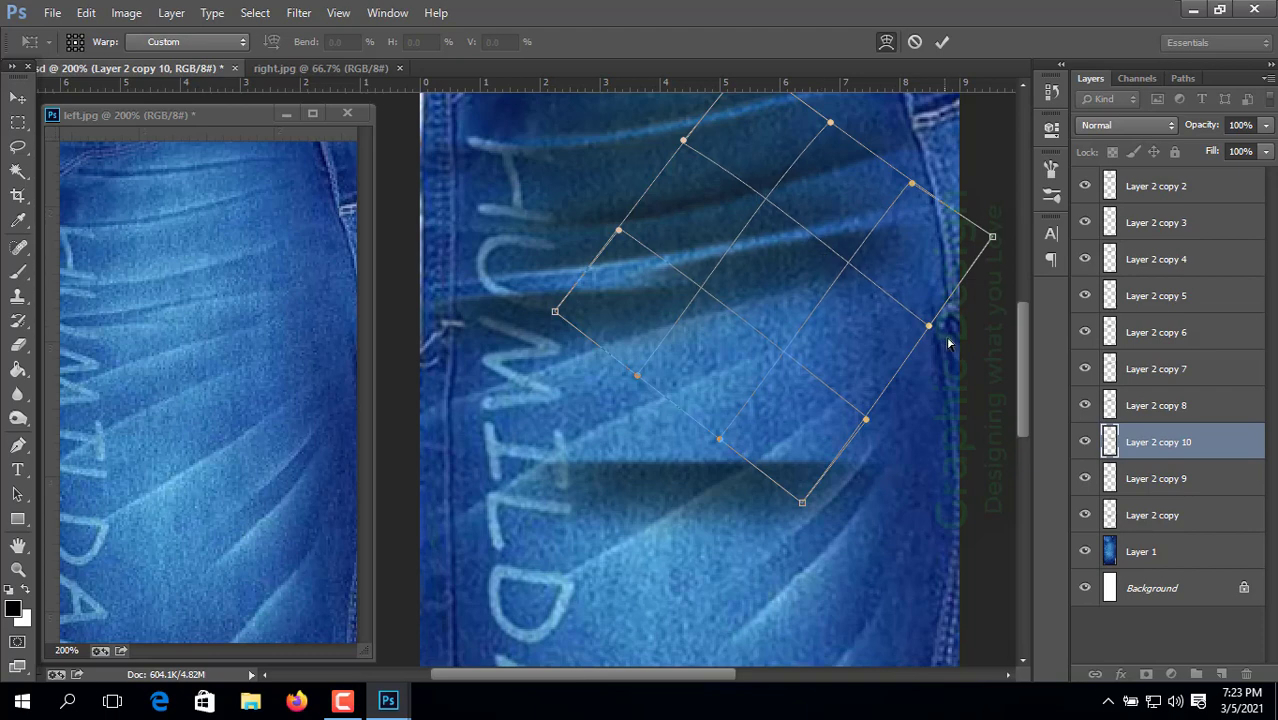
key("Return")
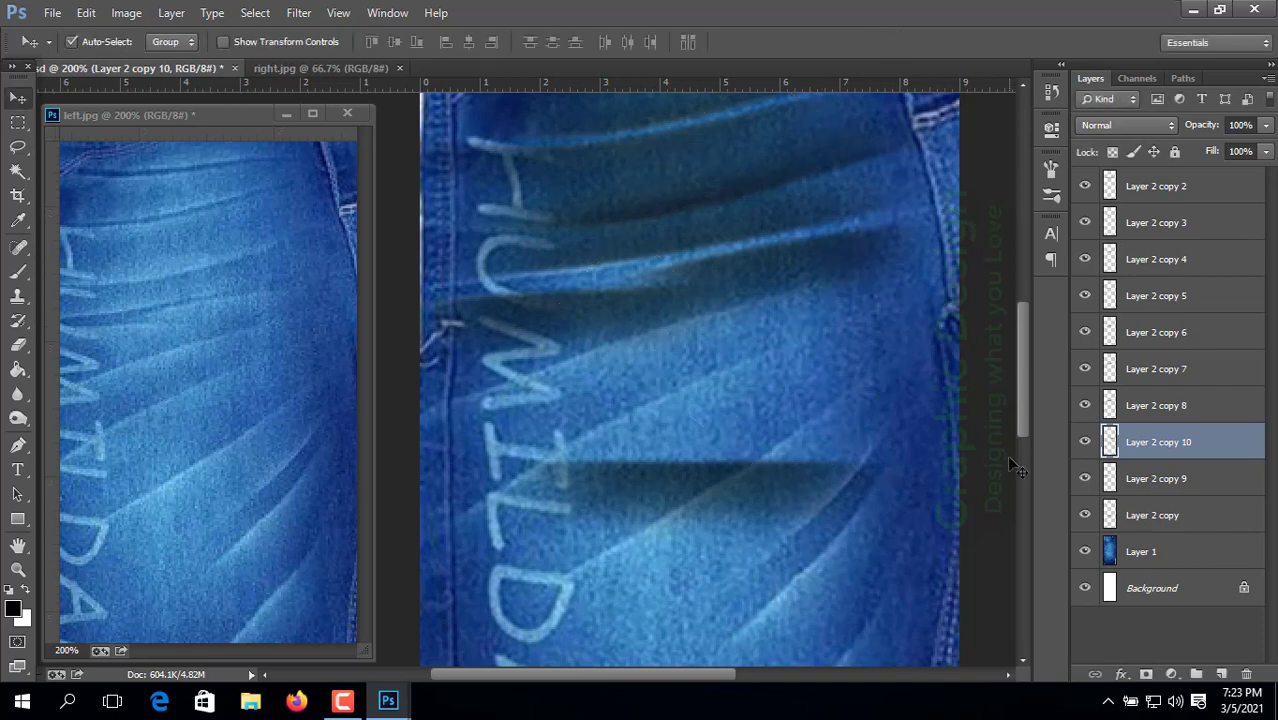
Step: Hide the jeans photo layer and draw a closed Pen path whose lower curve follows the upper edge of the new shadow copy
left_click(1085, 552)
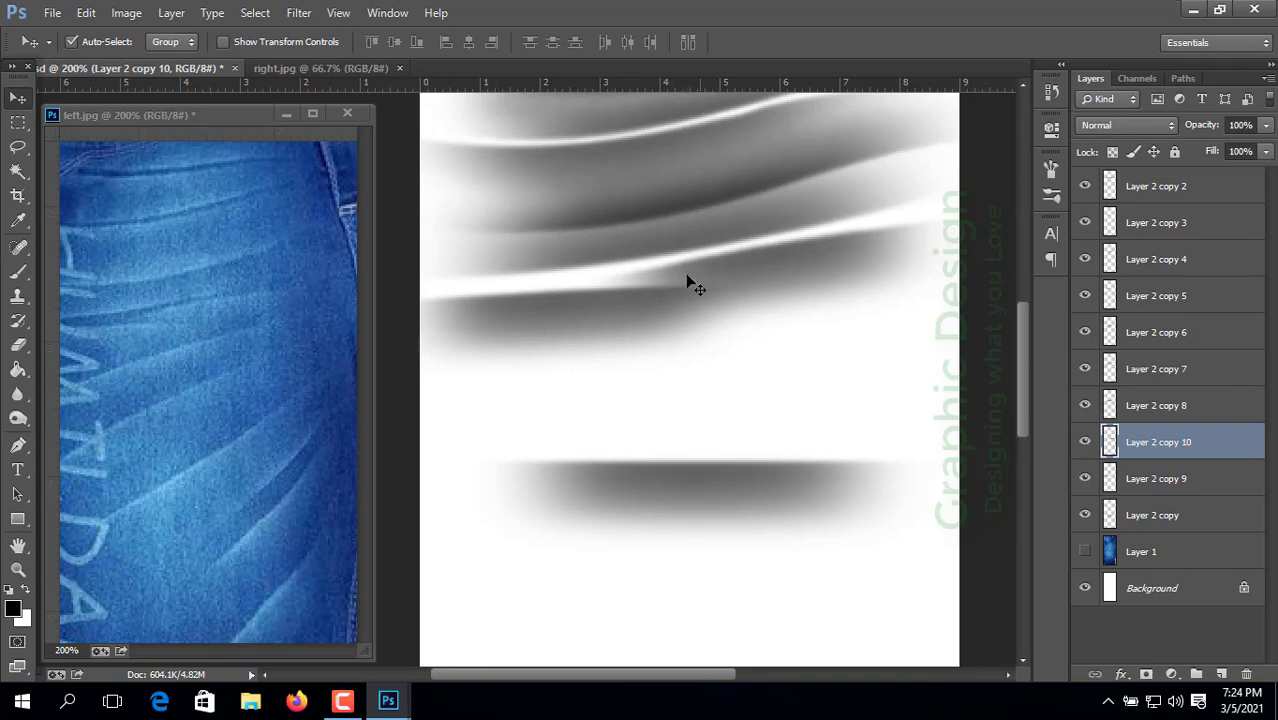
left_click(18, 446)
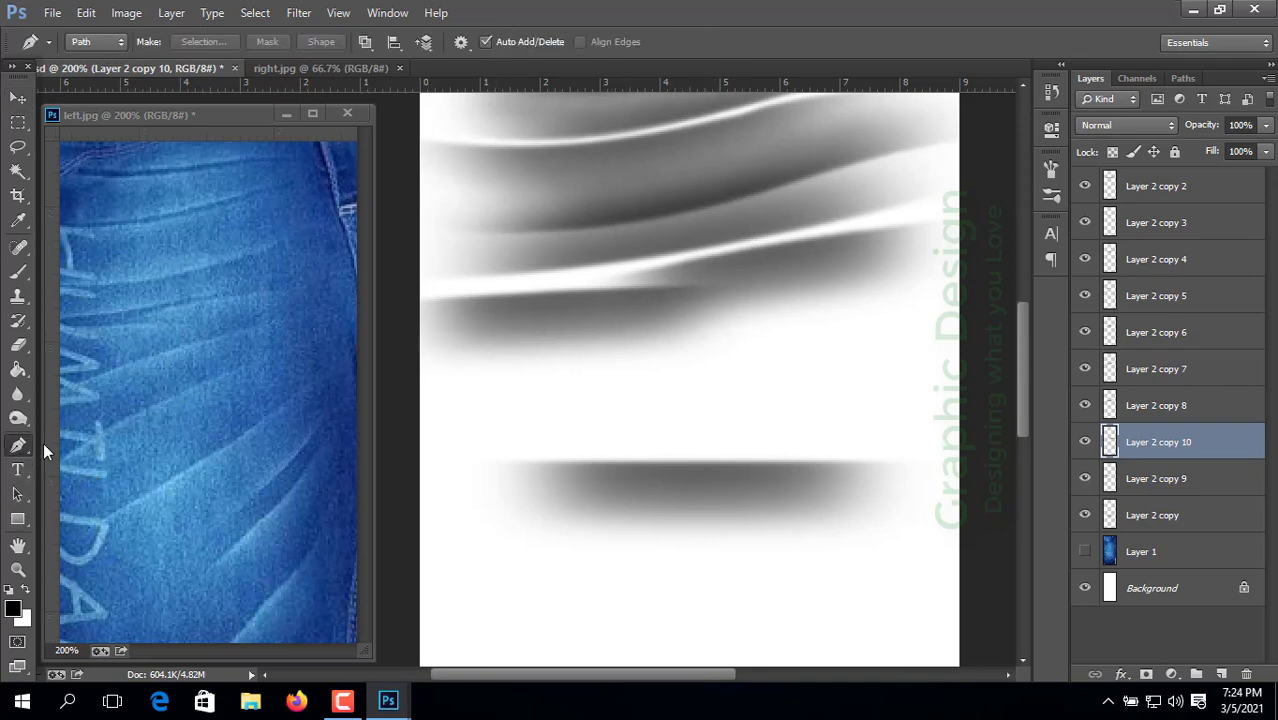
left_click(614, 283)
left_click_drag(976, 225, 1020, 232)
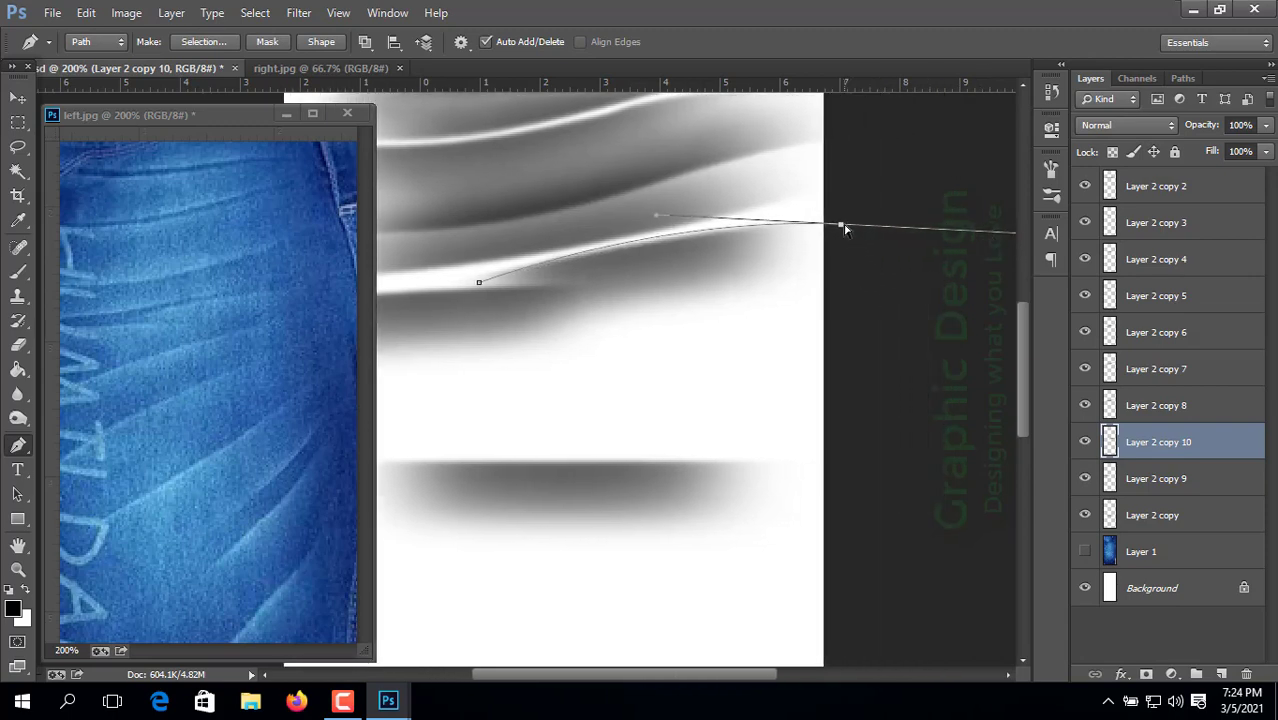
left_click_drag(845, 229, 850, 231)
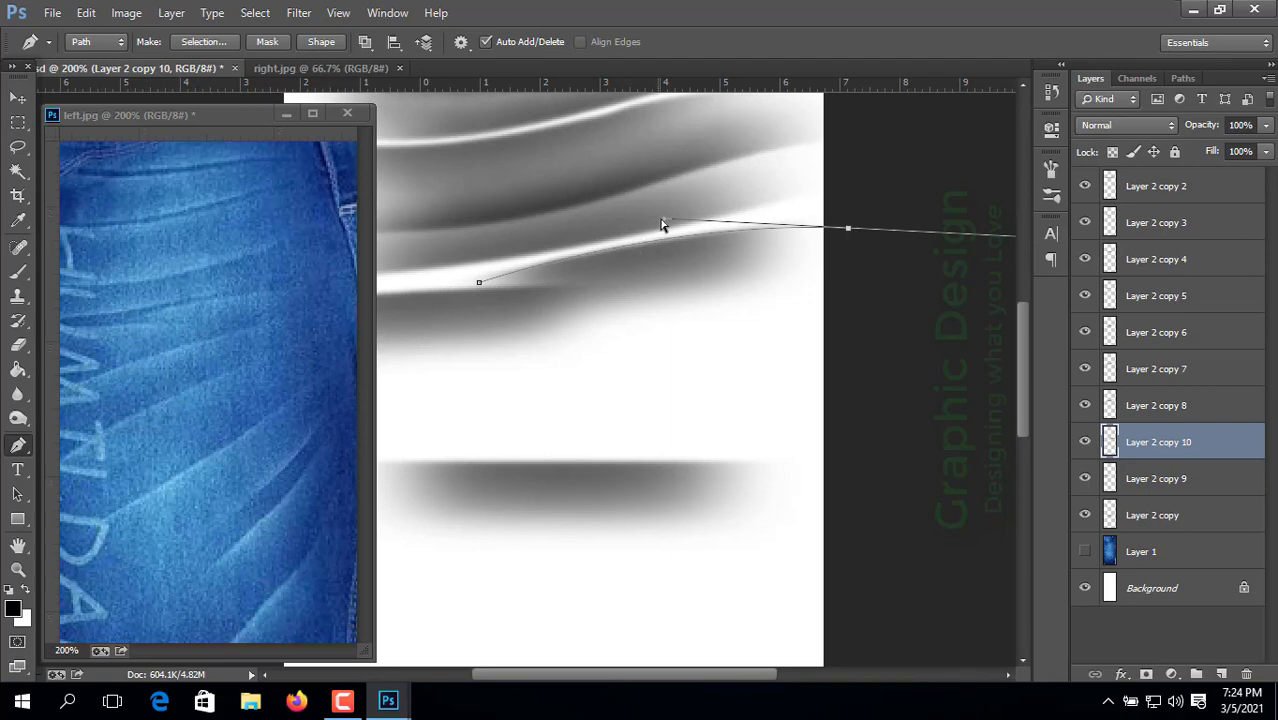
left_click_drag(665, 219, 663, 222)
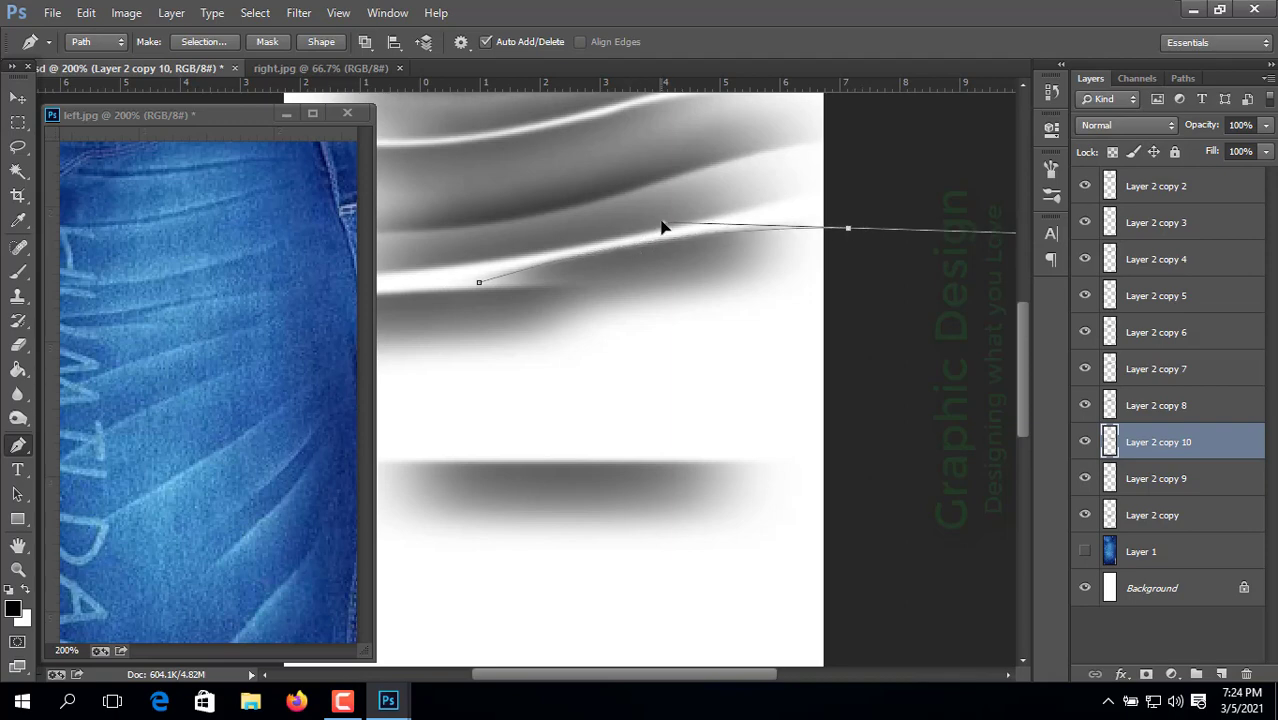
left_click_drag(848, 232, 853, 230)
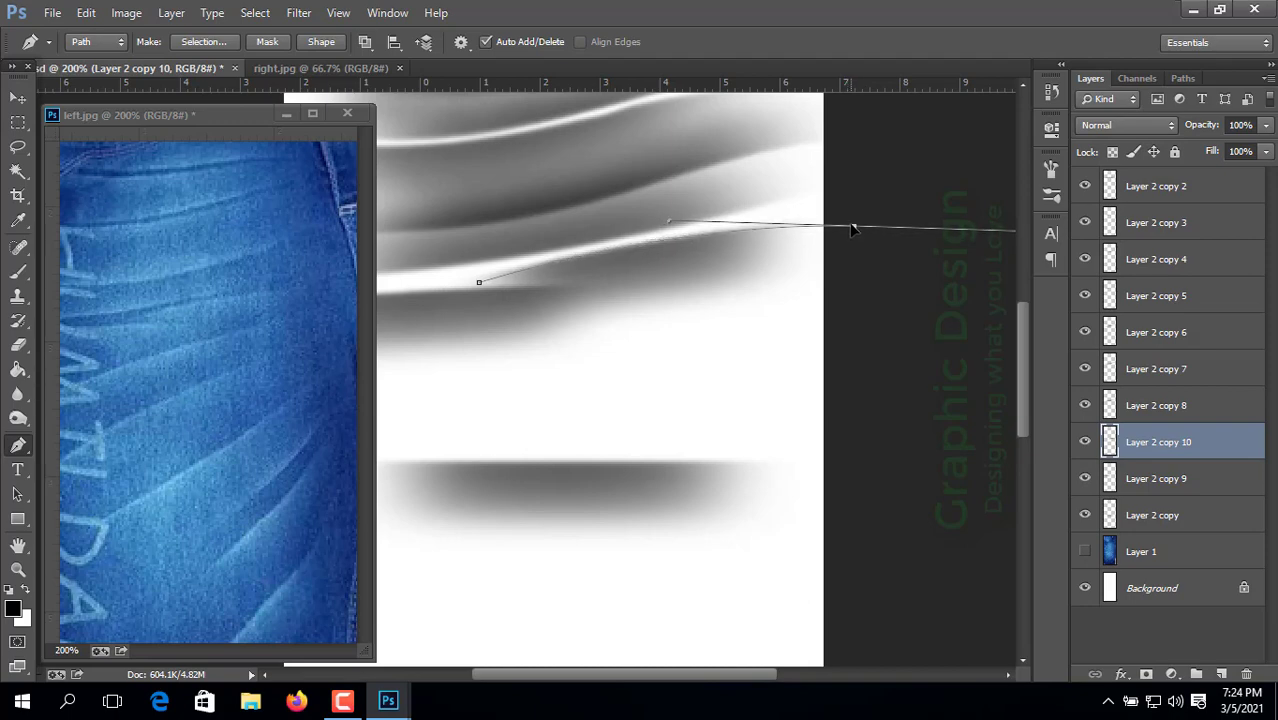
left_click_drag(771, 158, 621, 144)
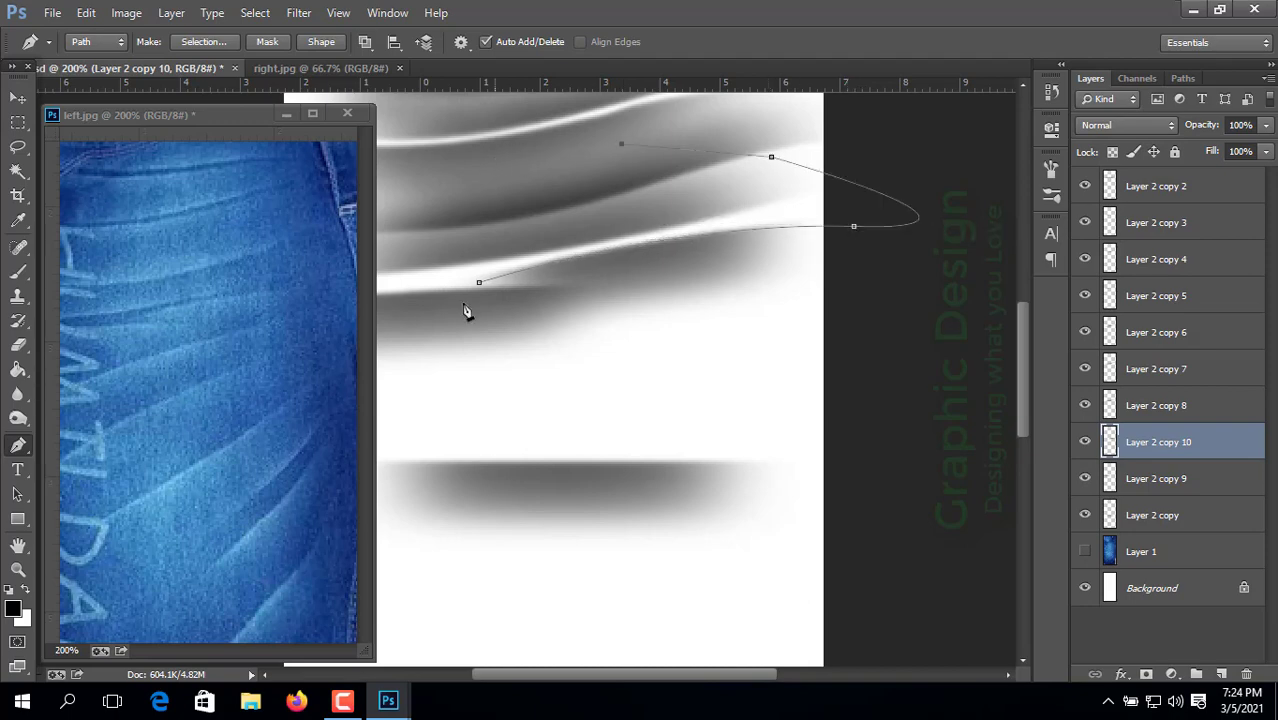
left_click_drag(479, 282, 611, 245)
Step: Convert the path to a new anti-aliased selection with a 1.5-pixel feather for trimming the shadow's upper edge, and deselect it
right_click(537, 216)
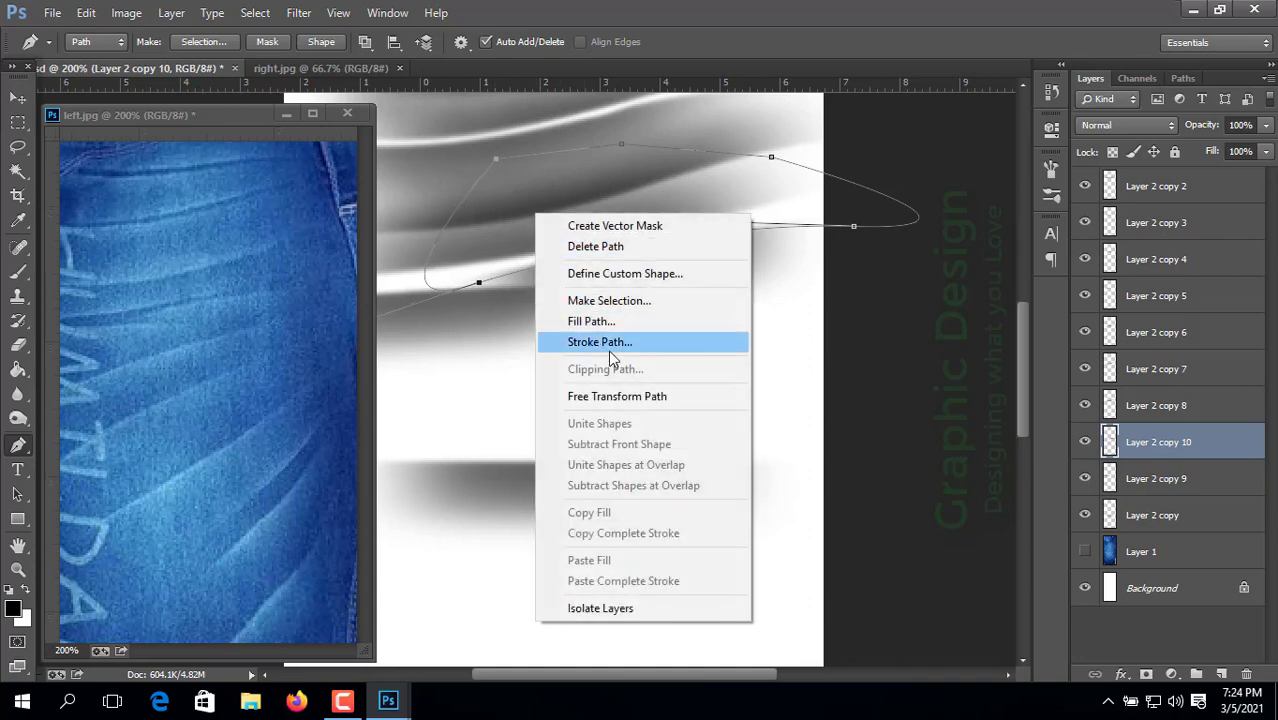
left_click(640, 299)
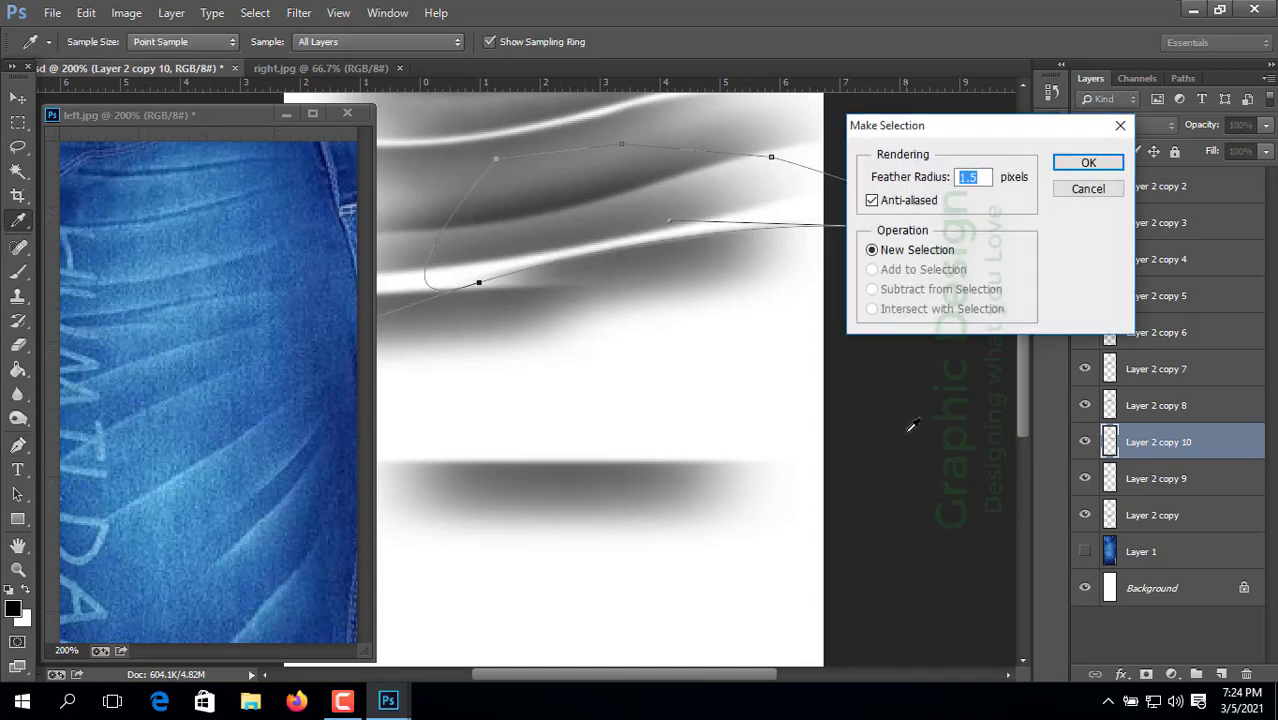
key("Return")
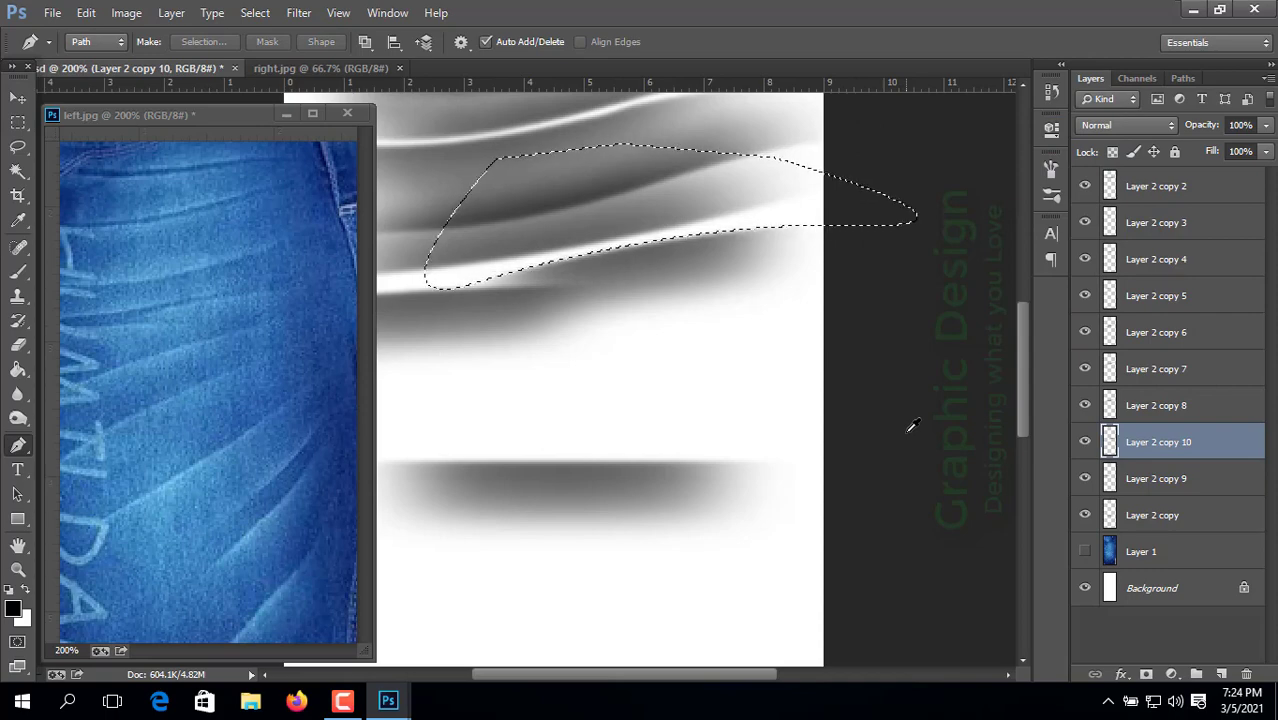
key("ctrl+d")
Step: Select the shadow at the left end of the crease with the Move tool, and bring the left.jpg reference image into focus
left_click_drag(582, 400, 765, 399)
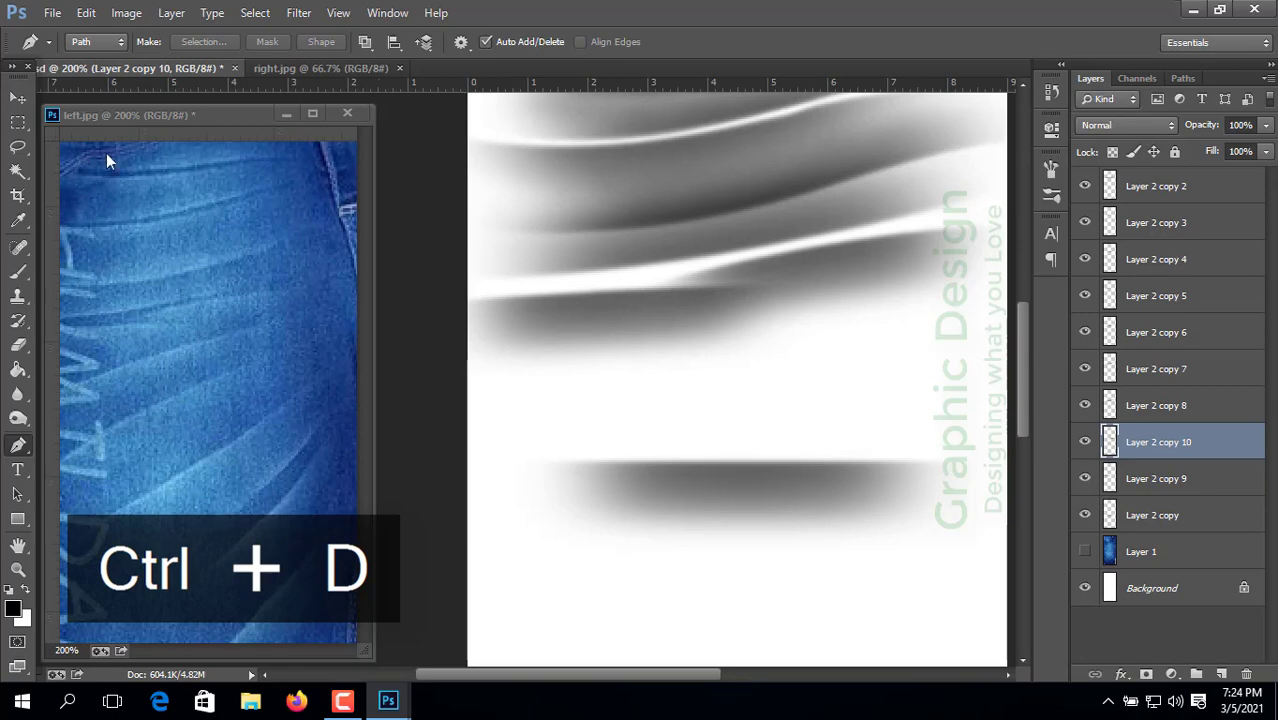
left_click(18, 98)
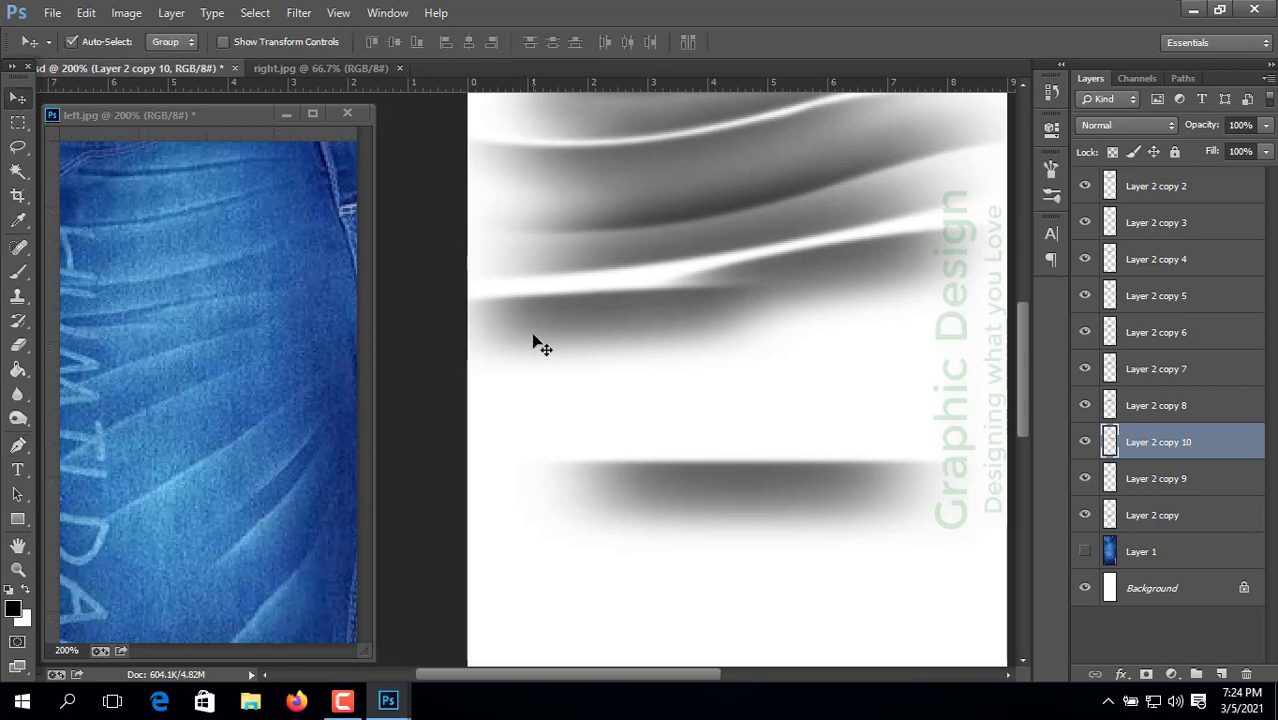
left_click(541, 326)
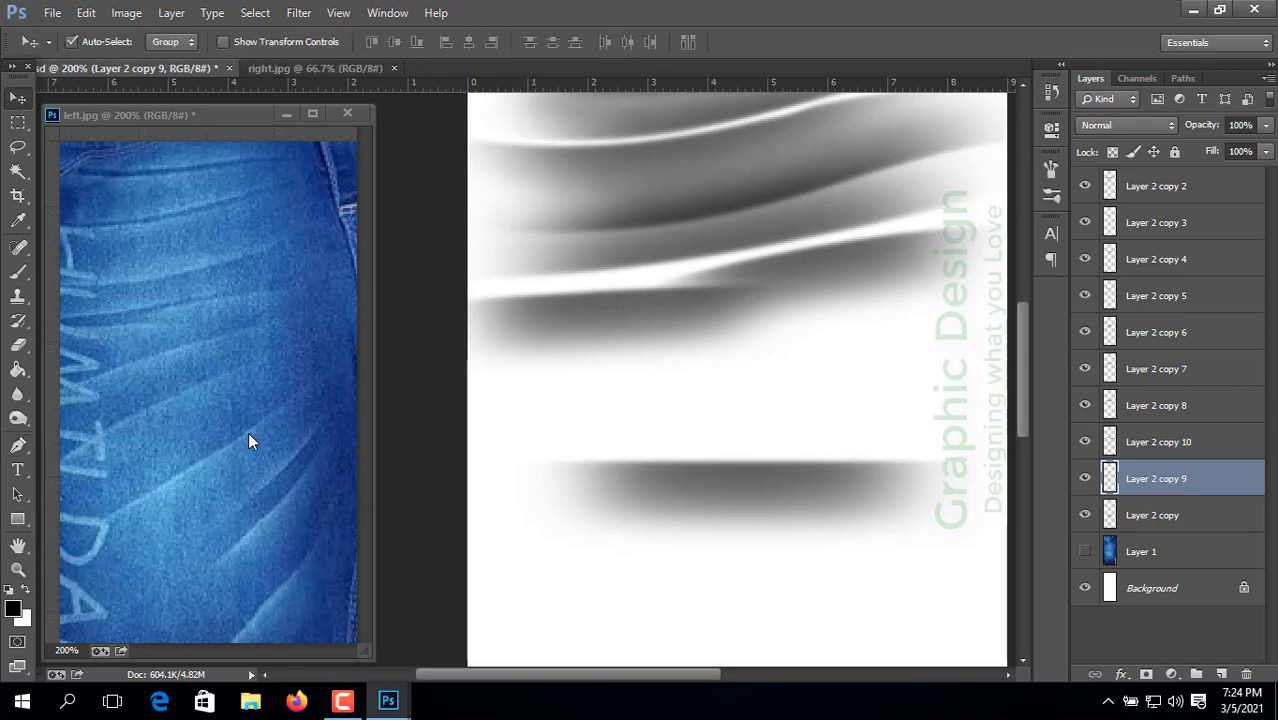
left_click(171, 409)
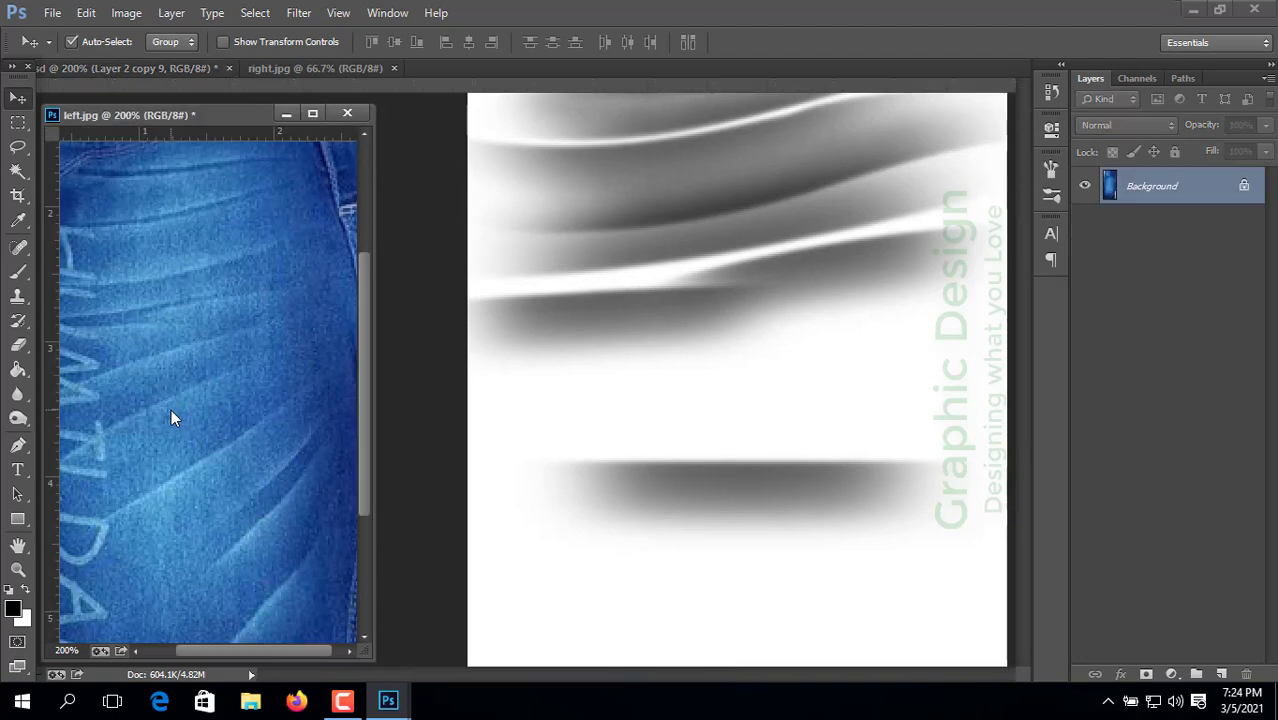
Step: Zoom the left.jpg reference image out to 100% and nudge the shadow at the left end of the crease slightly upward in the working document
left_click_drag(171, 409, 211, 399)
key("ctrl+minus")
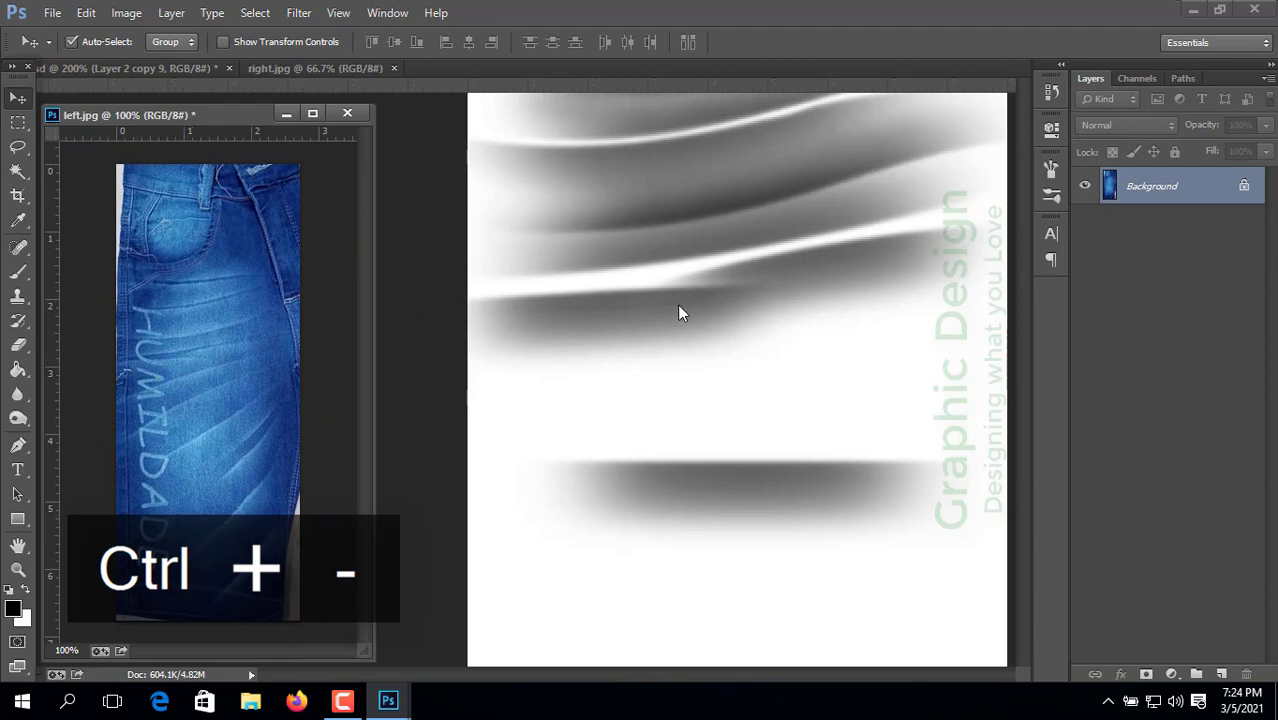
left_click(551, 320)
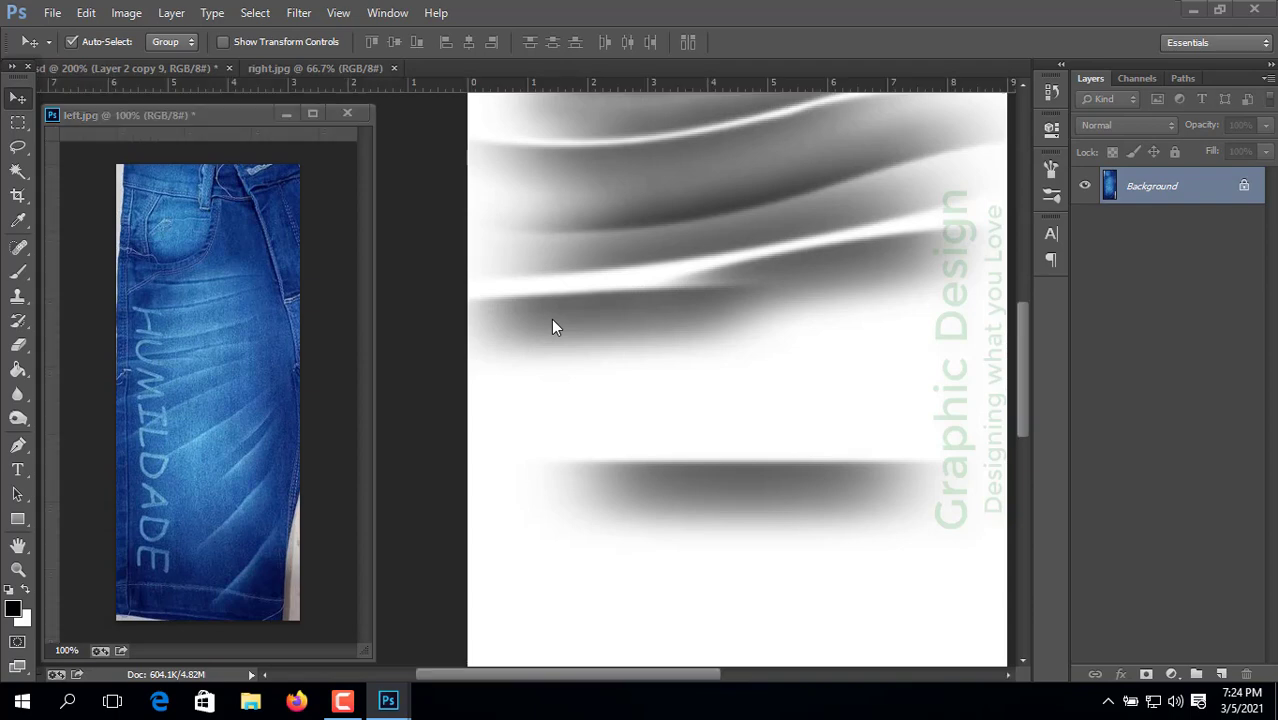
left_click(12, 447)
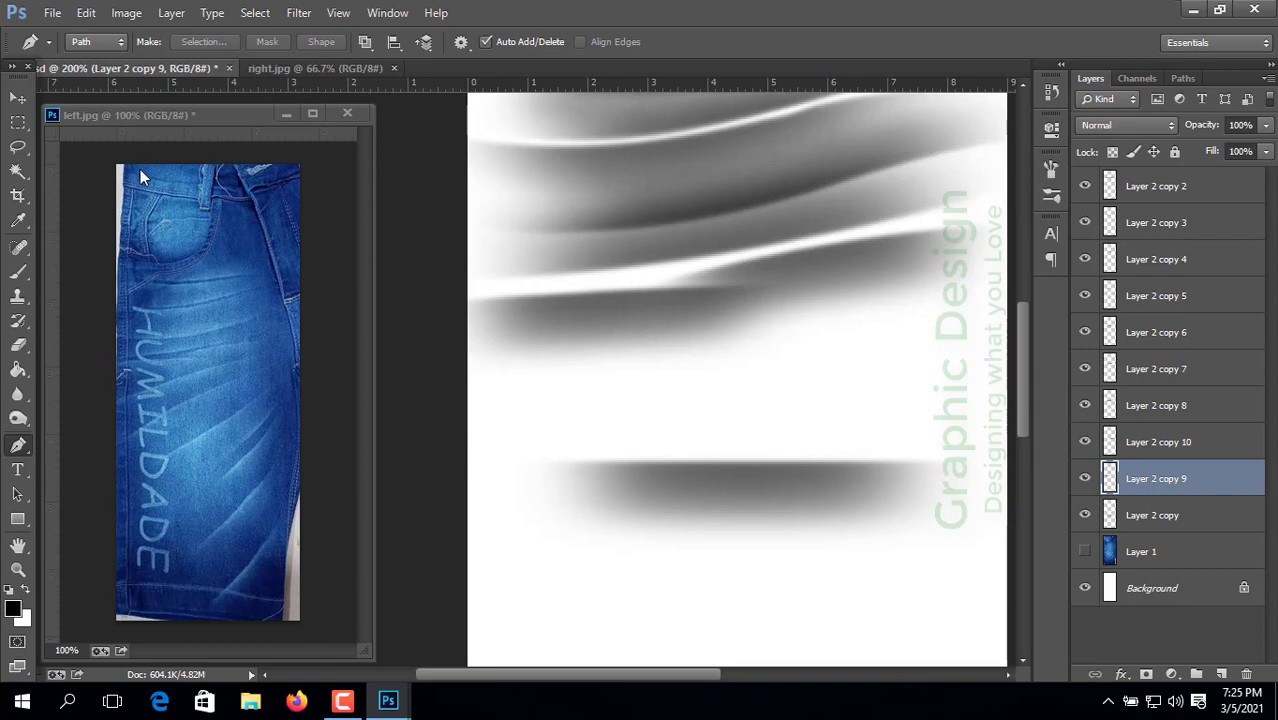
left_click(18, 99)
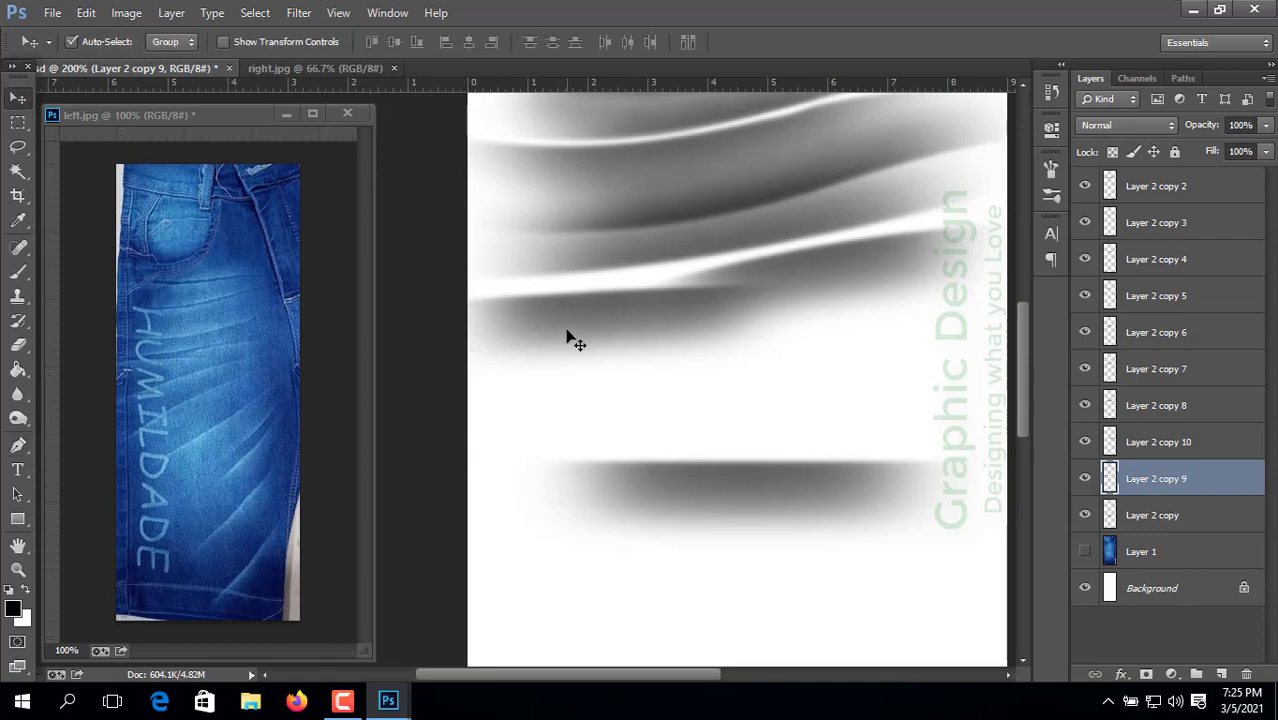
left_click_drag(566, 345, 562, 346)
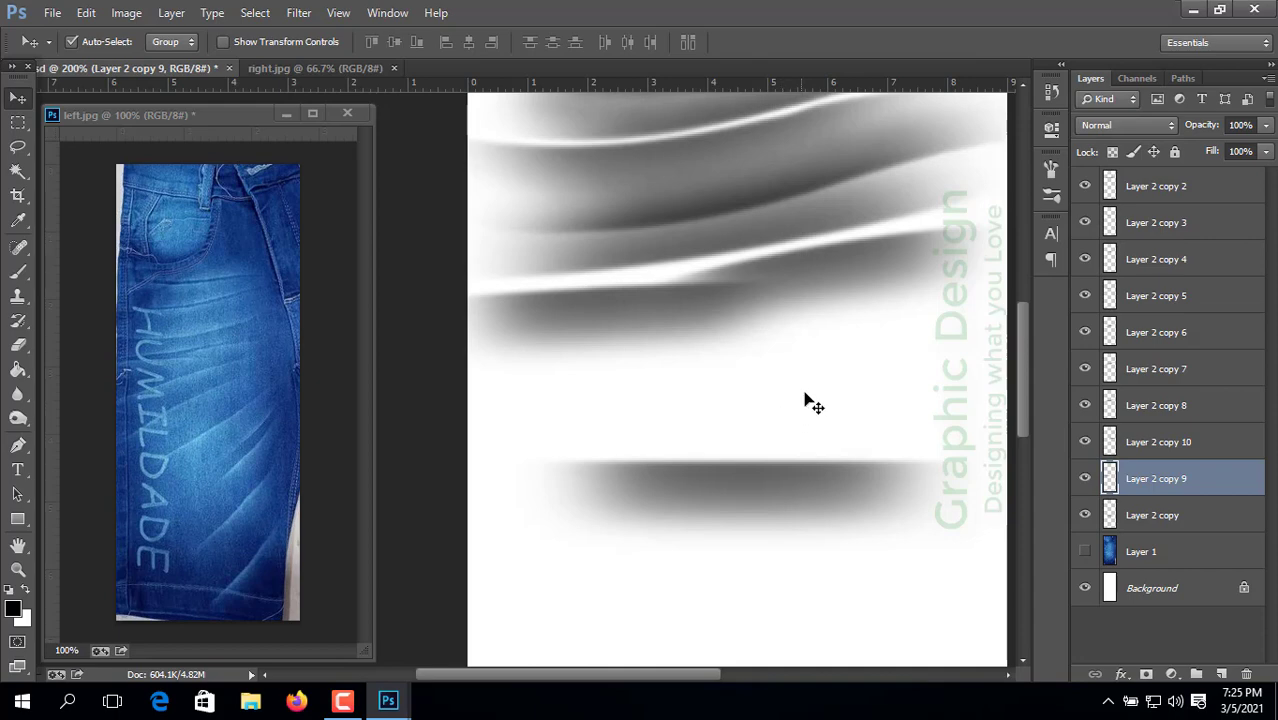
Step: Show the jeans photo layer and nudge the Layer 2 copy 8 shadow slightly to fit the crease highlight
left_click(1085, 552)
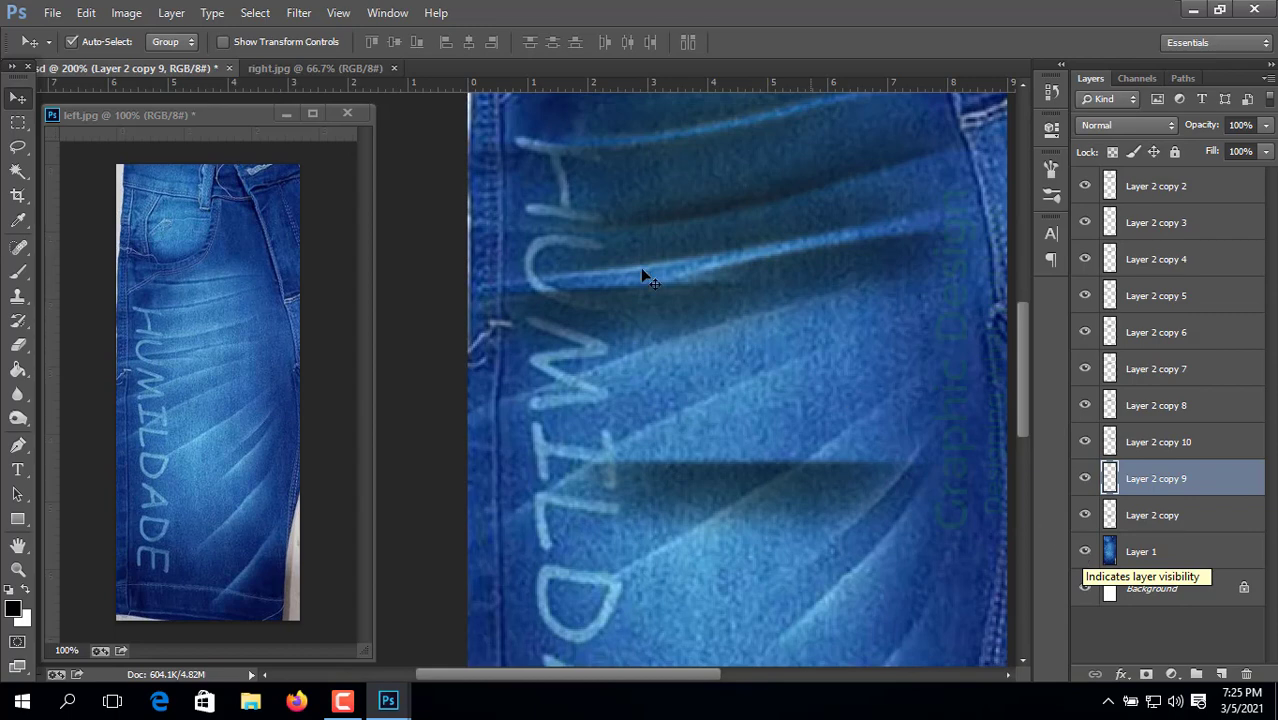
left_click(572, 252)
left_click_drag(682, 306, 684, 308)
key("Up")
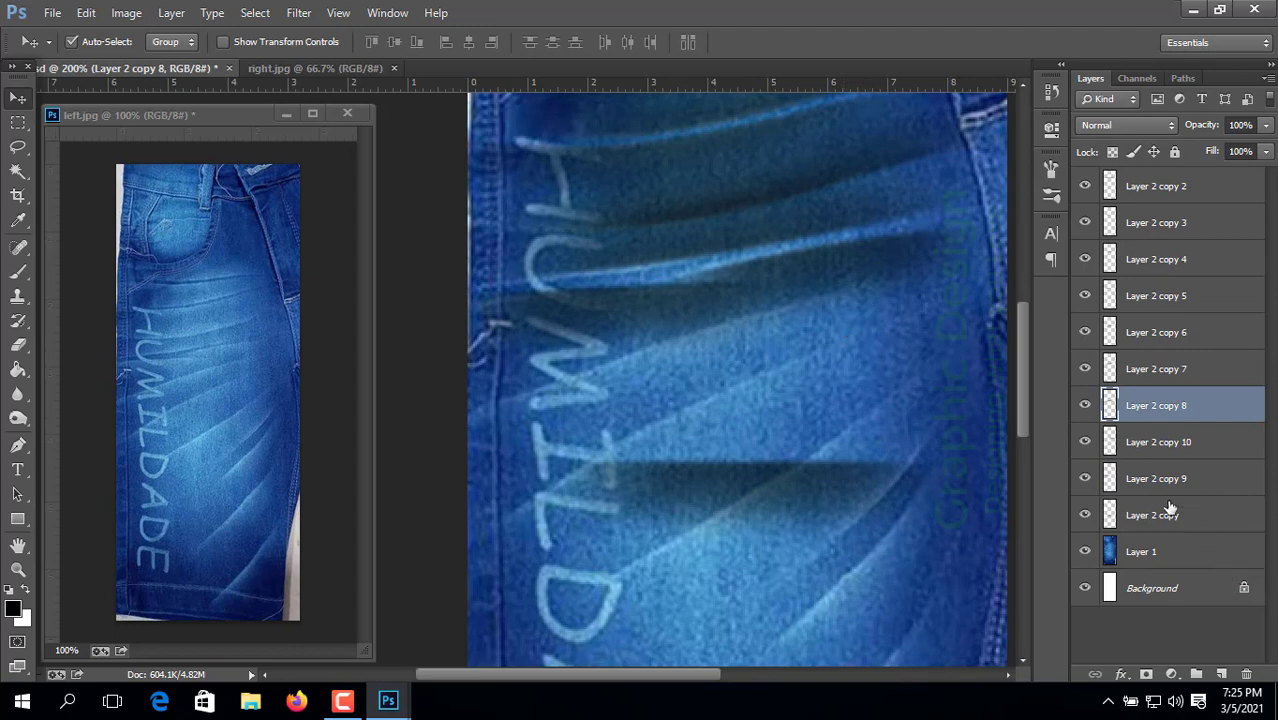
Step: Check which shadows belong to Layer 2 copy 9 and Layer 2 copy by toggling their visibility off and on
left_click(1116, 480)
left_click(1085, 477)
left_click(1085, 477)
left_click(1085, 514)
left_click(1085, 514)
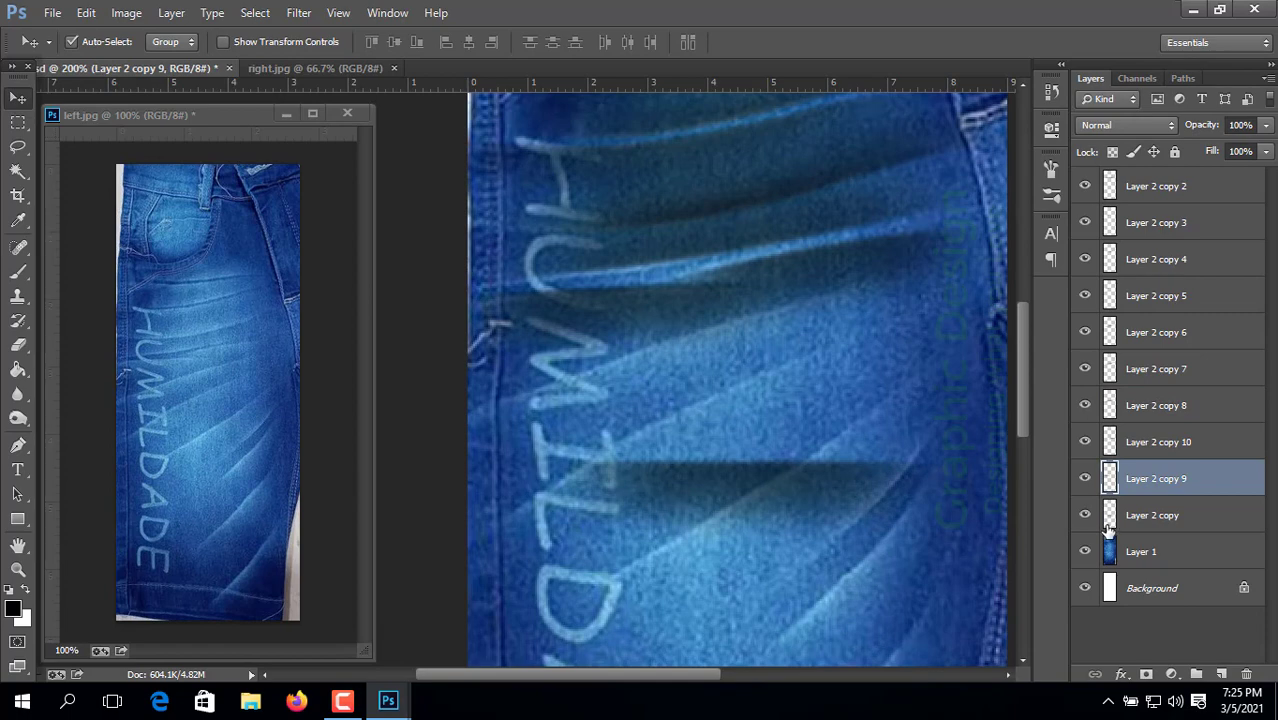
Step: Move the straight base shadow on Layer 2 copy lower down the leg and place a duplicate of it above
left_click(1150, 518)
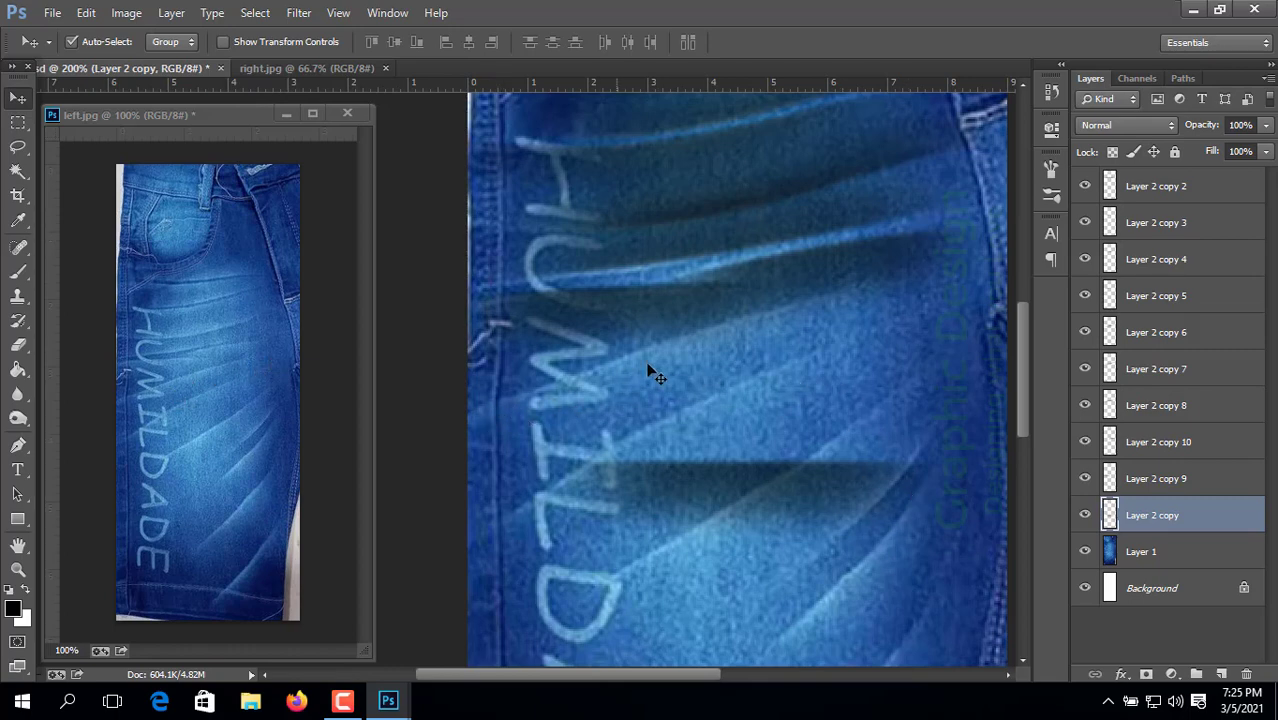
scroll(822, 497, "down", 2)
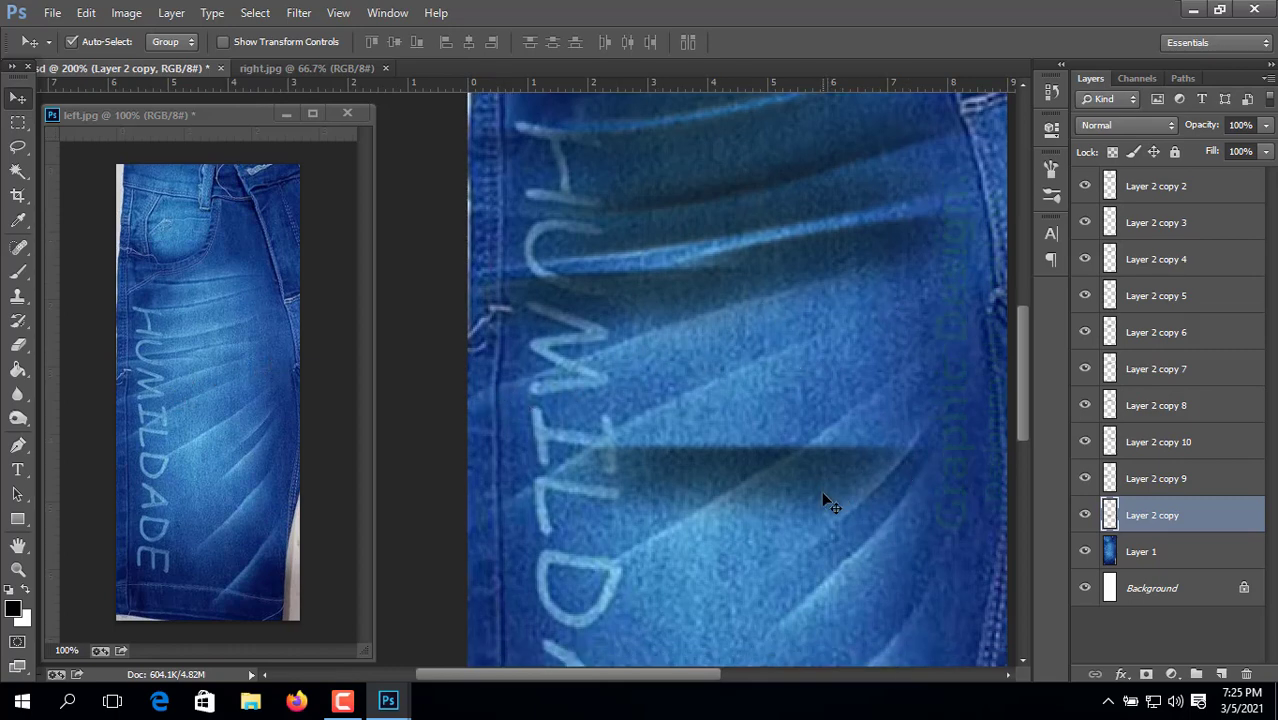
left_click_drag(819, 496, 803, 475)
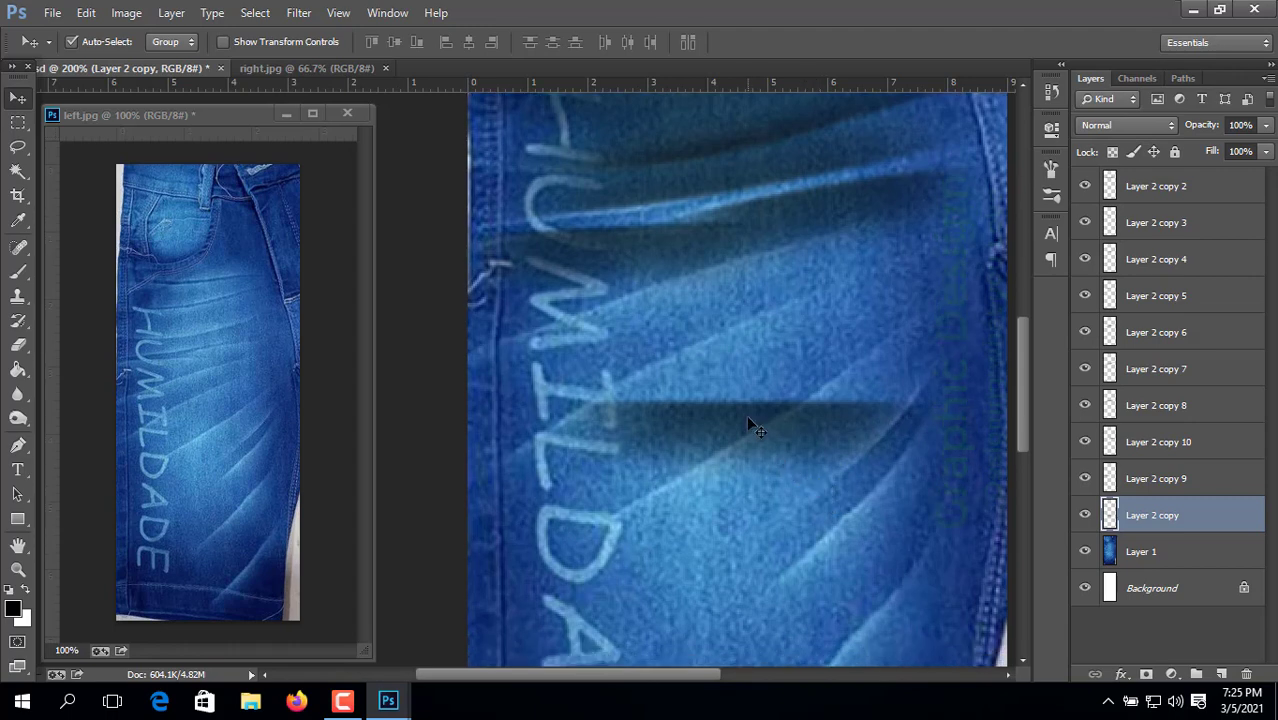
left_click_drag(748, 418, 738, 467)
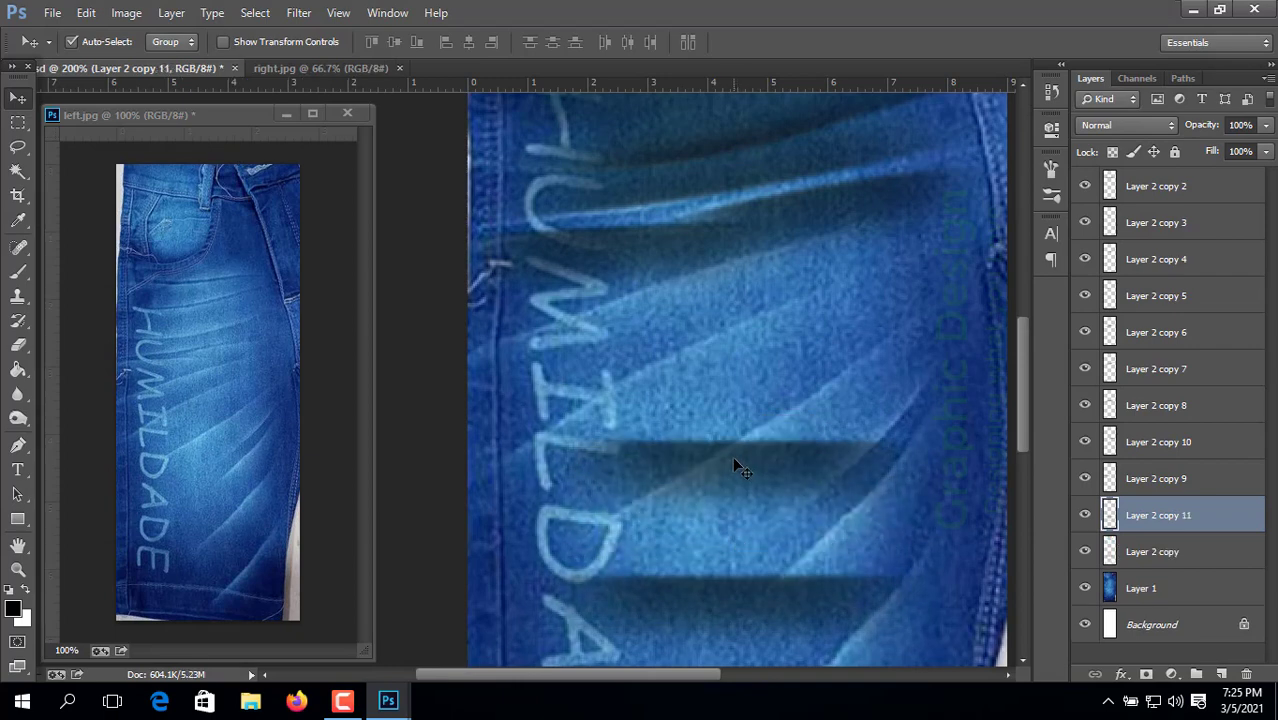
Step: Free-transform the duplicate shadow to about 123.69% width and 94.23% height, shifting it up over the next crease
key("ctrl+t")
mouse_move(971, 483)
left_mouse_down()
mouse_move(1005, 480)
mouse_move(962, 478)
mouse_move(975, 480)
left_mouse_up()
left_click_drag(670, 484, 621, 408)
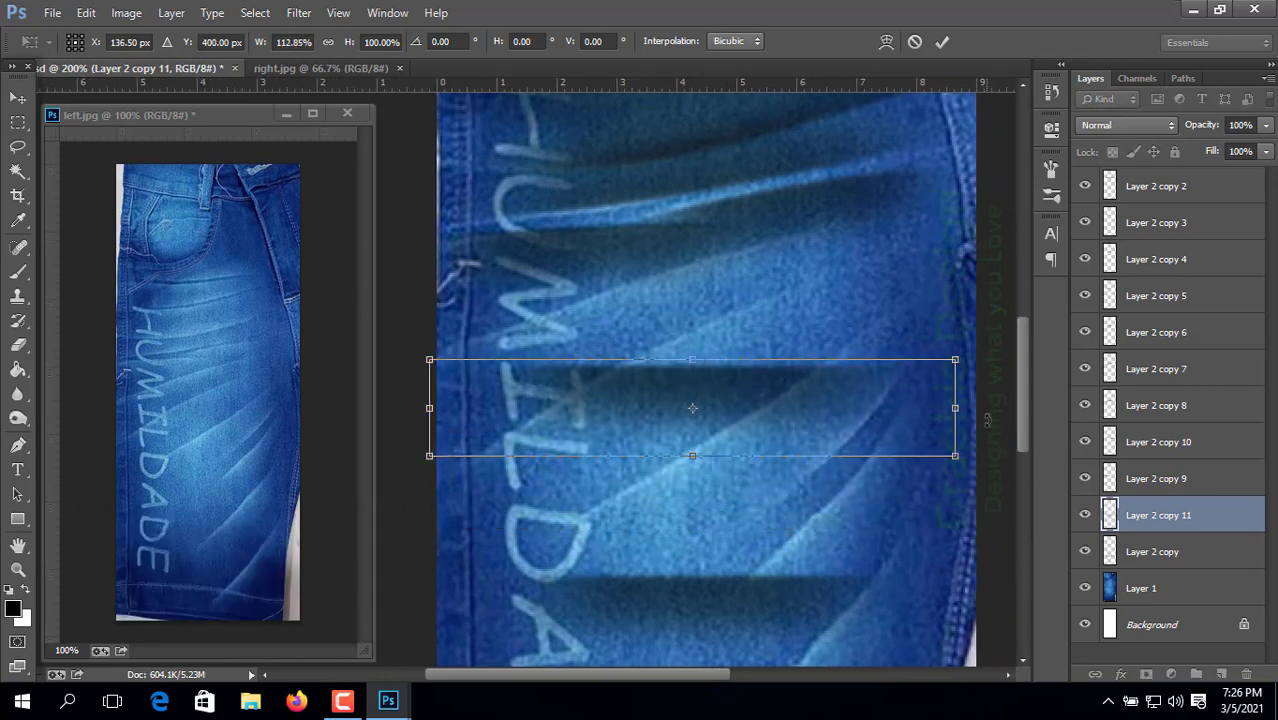
left_click_drag(955, 408, 1005, 408)
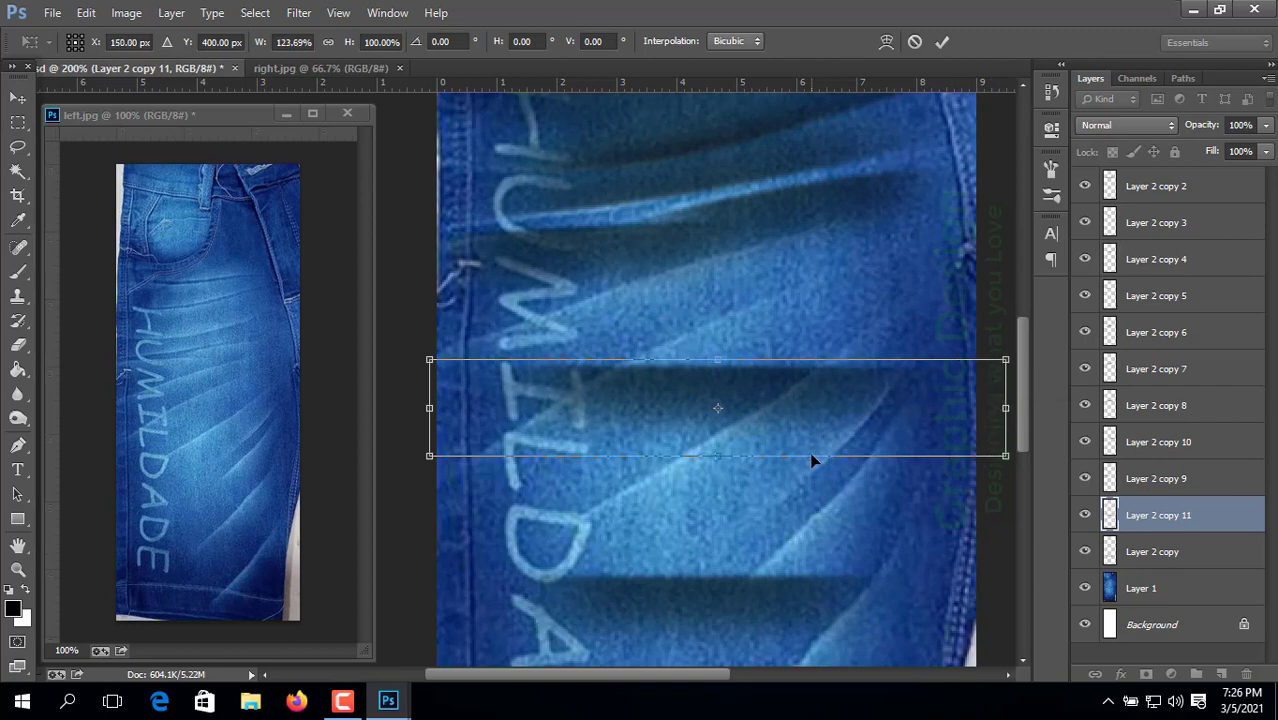
left_click_drag(718, 455, 718, 450)
Step: Rotate the shadow copy to about -18.69° and place it below the diagonal highlight crossing the letter M
left_click_drag(871, 484, 870, 414)
left_click_drag(712, 399, 680, 336)
left_click_drag(879, 373, 888, 394)
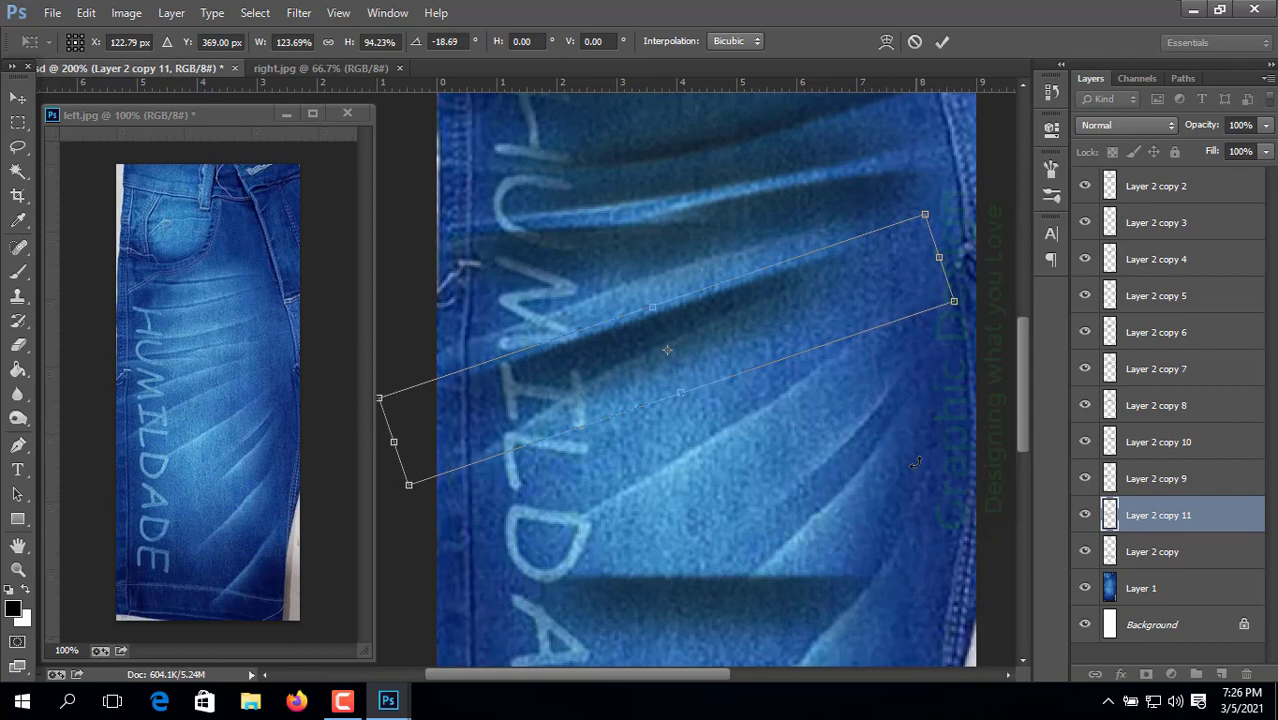
Step: Nudge the rotated shadow up and to the right, to X 135.79 px and Y 366 px
key("Up")
key("Up")
key("Up")
key("Right")
key("shift+Right")
key("Right")
key("Right")
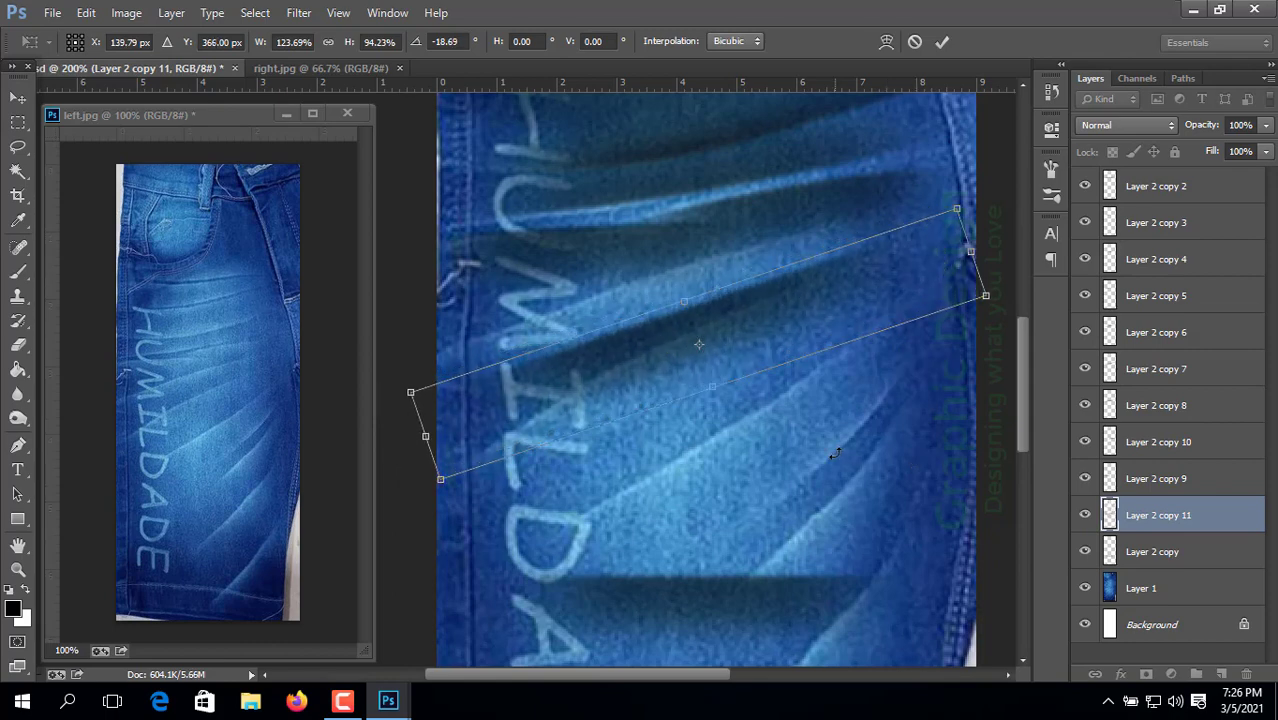
key("Left")
key("Left")
key("Left")
key("Left")
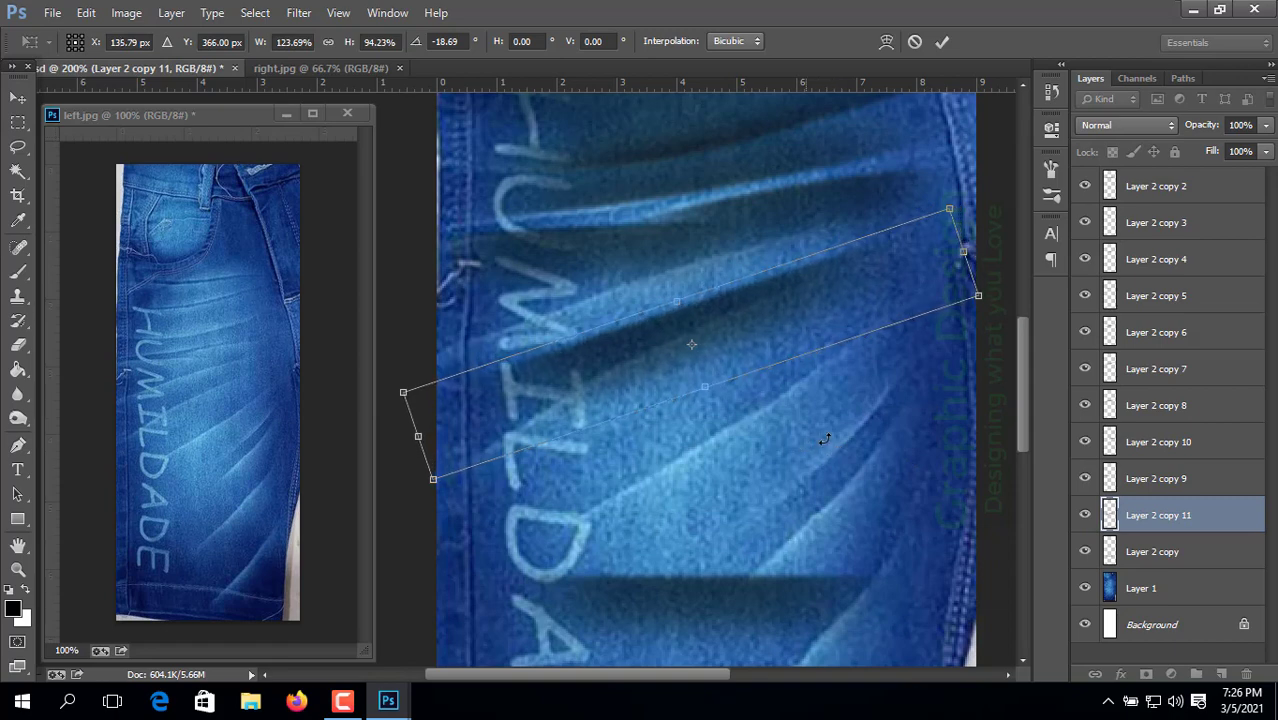
Step: Refine the shadow's rotation to -19.57°, raise it to Y 353 px along the crease, and apply the transform
left_click_drag(862, 428, 862, 428)
key("Up")
key("Up")
key("Up")
key("Up")
key("Up")
key("Up")
key("Up")
key("Up")
key("Up")
key("Up")
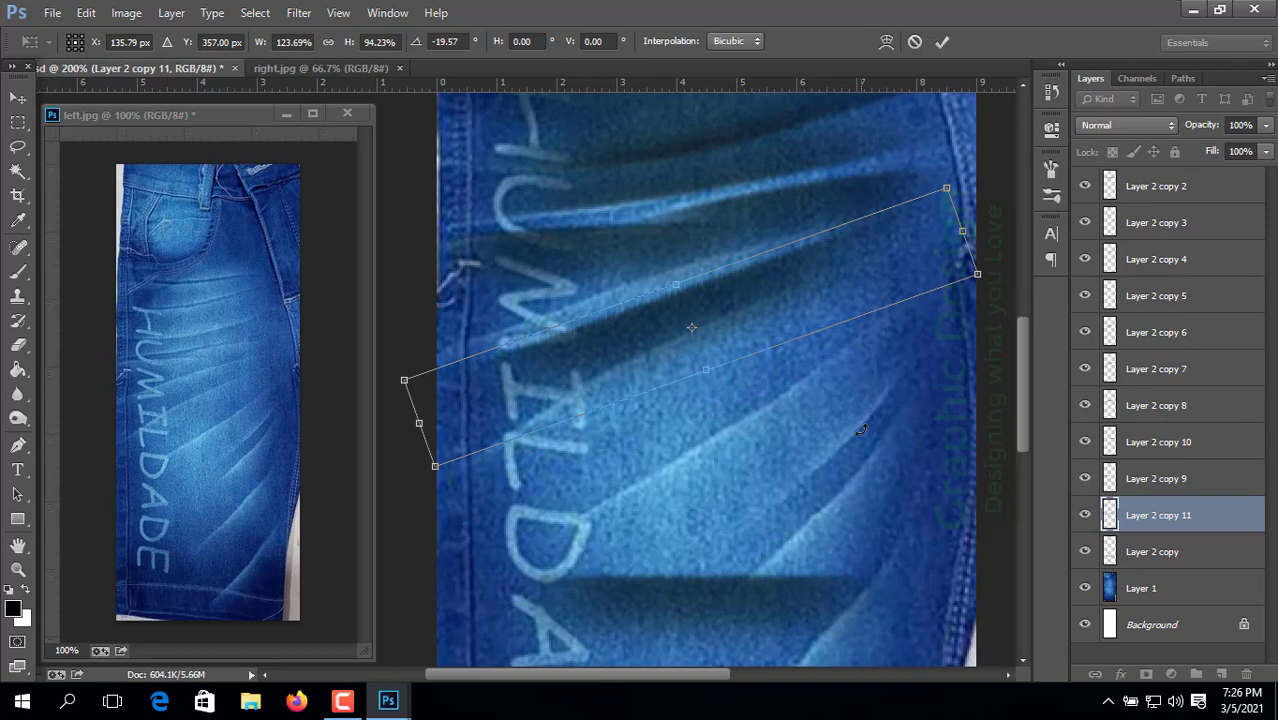
key("Up")
key("Up")
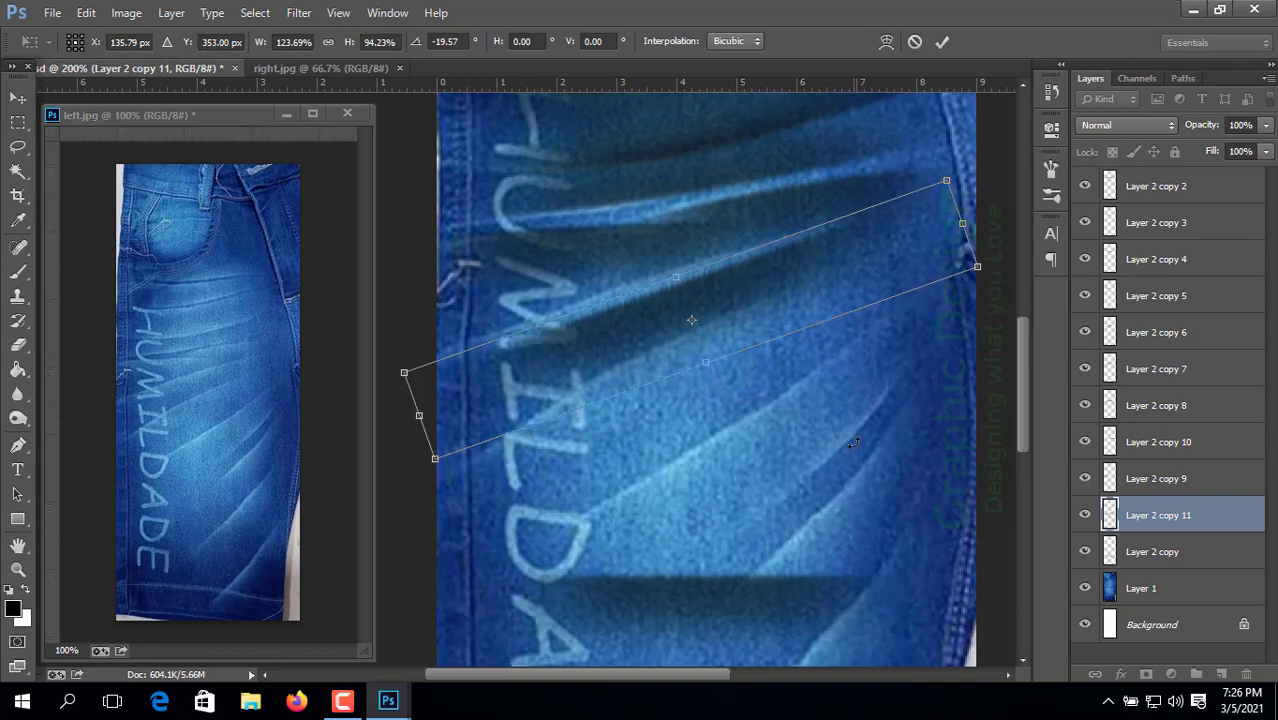
key("Return")
Step: Rotate the shadow copy by about -40.11° and apply it, and rotate it back by 40.72° in a new free transform
key("ctrl+t")
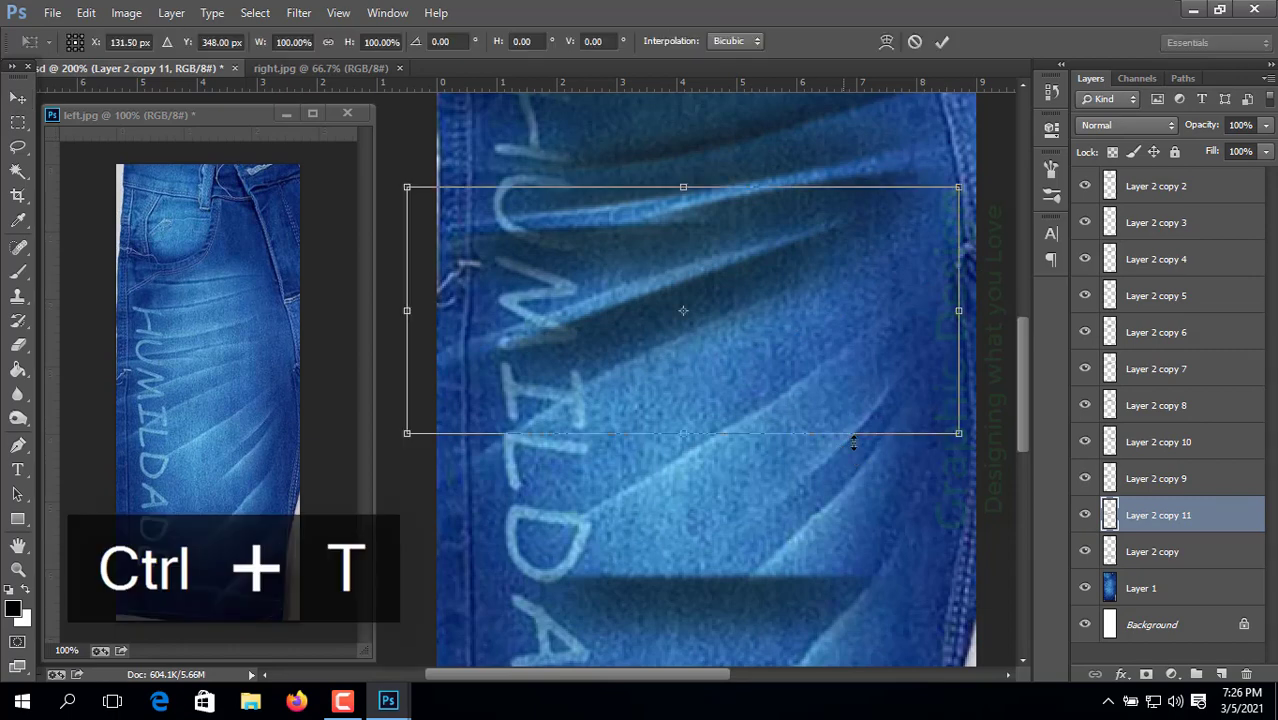
left_click_drag(909, 461, 830, 285)
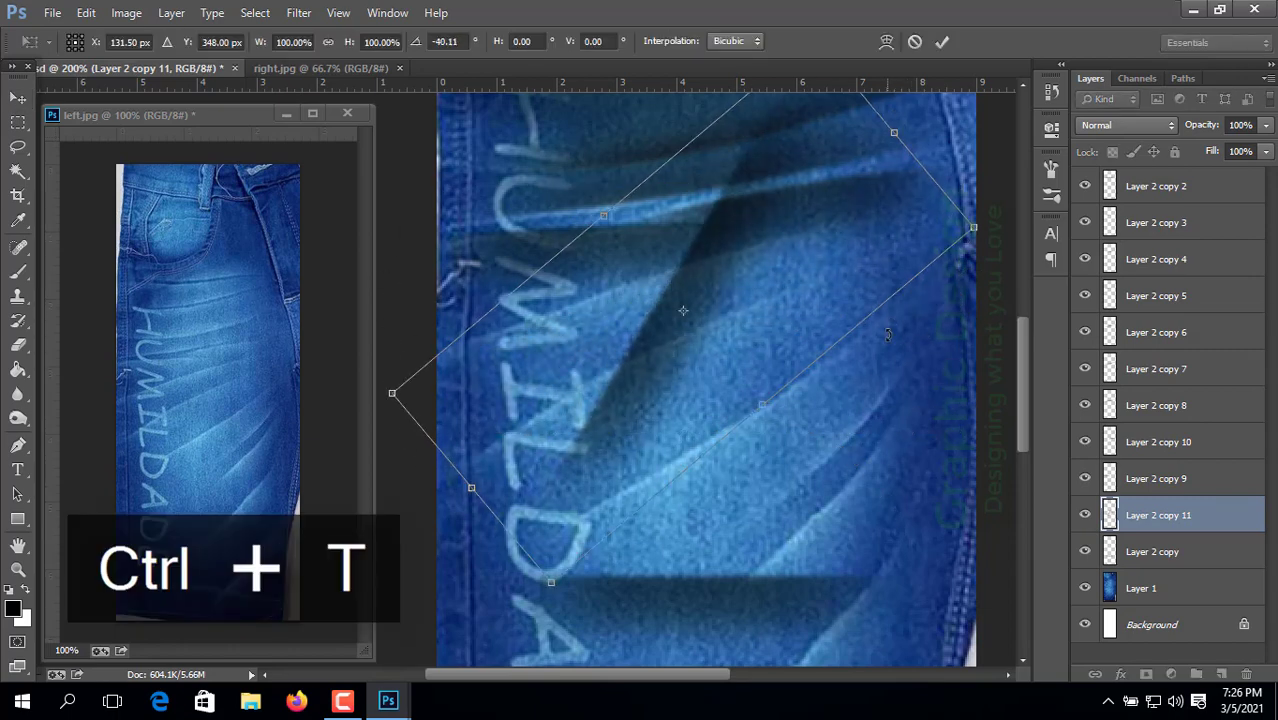
key("Return")
key("ctrl+t")
left_click_drag(906, 197, 962, 371)
Step: Nudge the shadow copy to X 130.5 px and Y 345.5 px so it sits along the crease
key("Left")
key("Left")
key("Right")
key("Right")
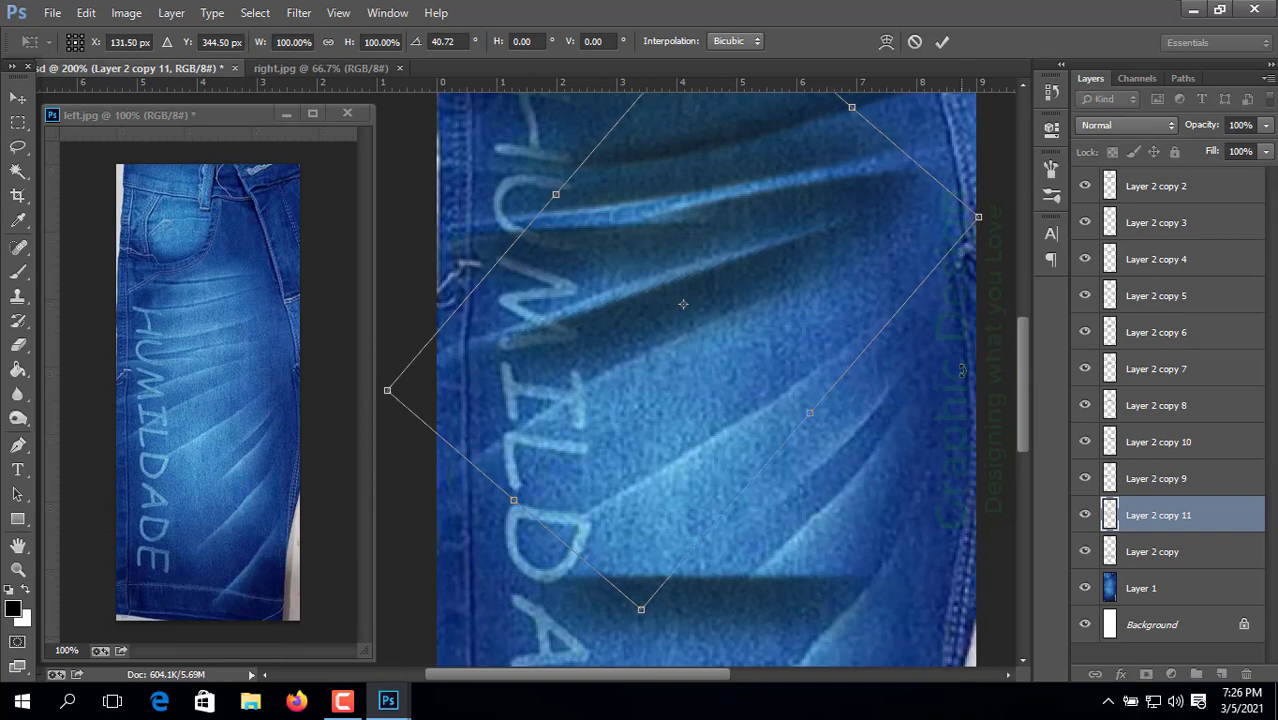
key("Left")
key("Left")
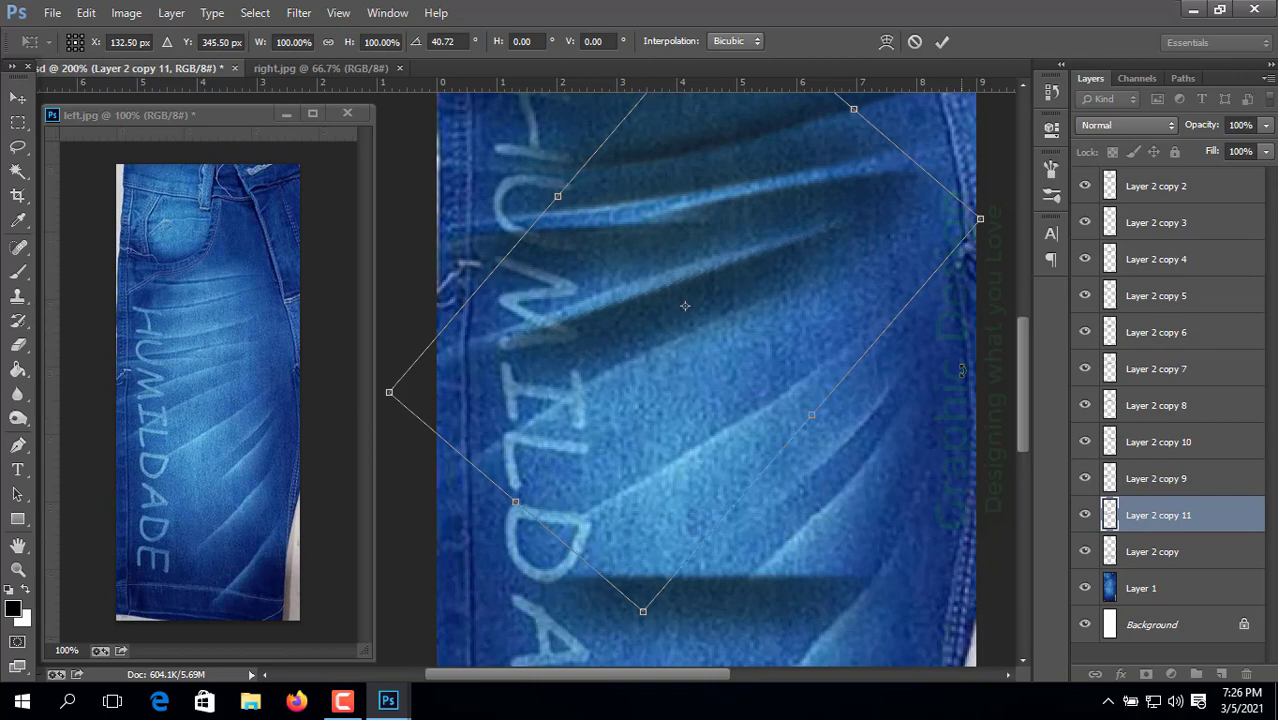
key("Down")
key("Down")
key("Up")
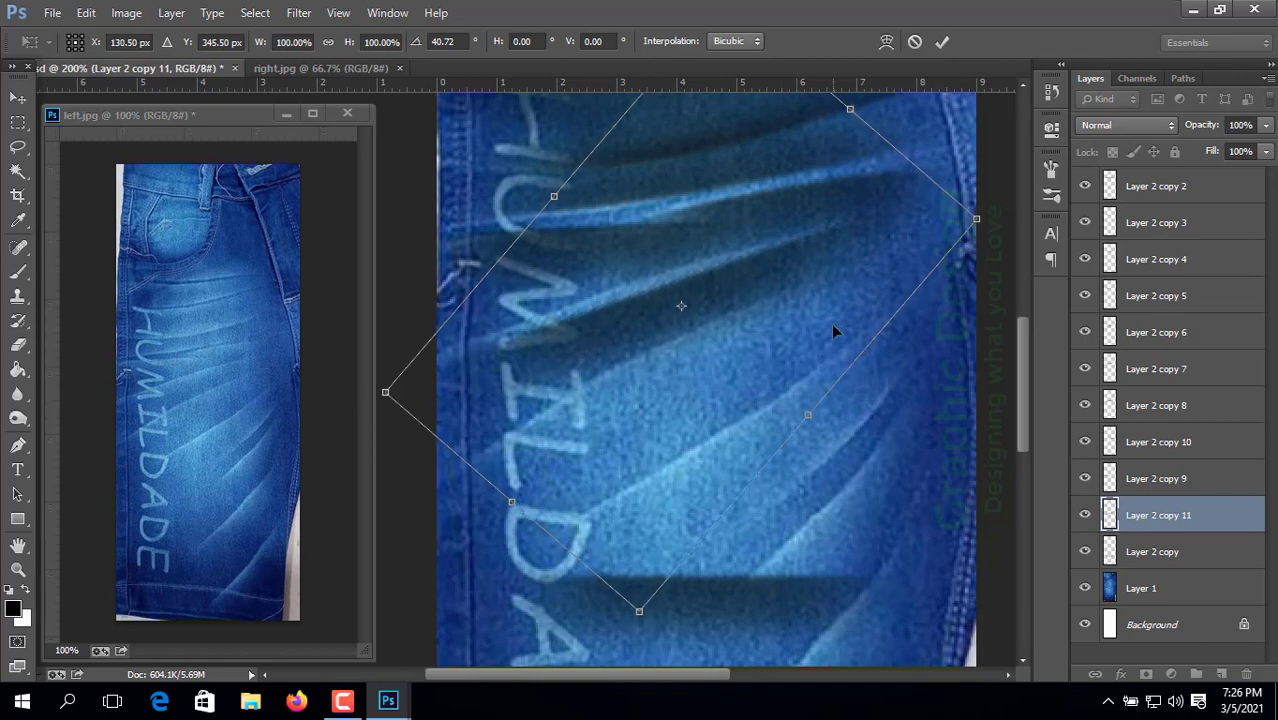
Step: Bend the shadow copy with a custom warp, pulling its upper edge outward, its right corner down and its left corner slightly out
left_click(886, 41)
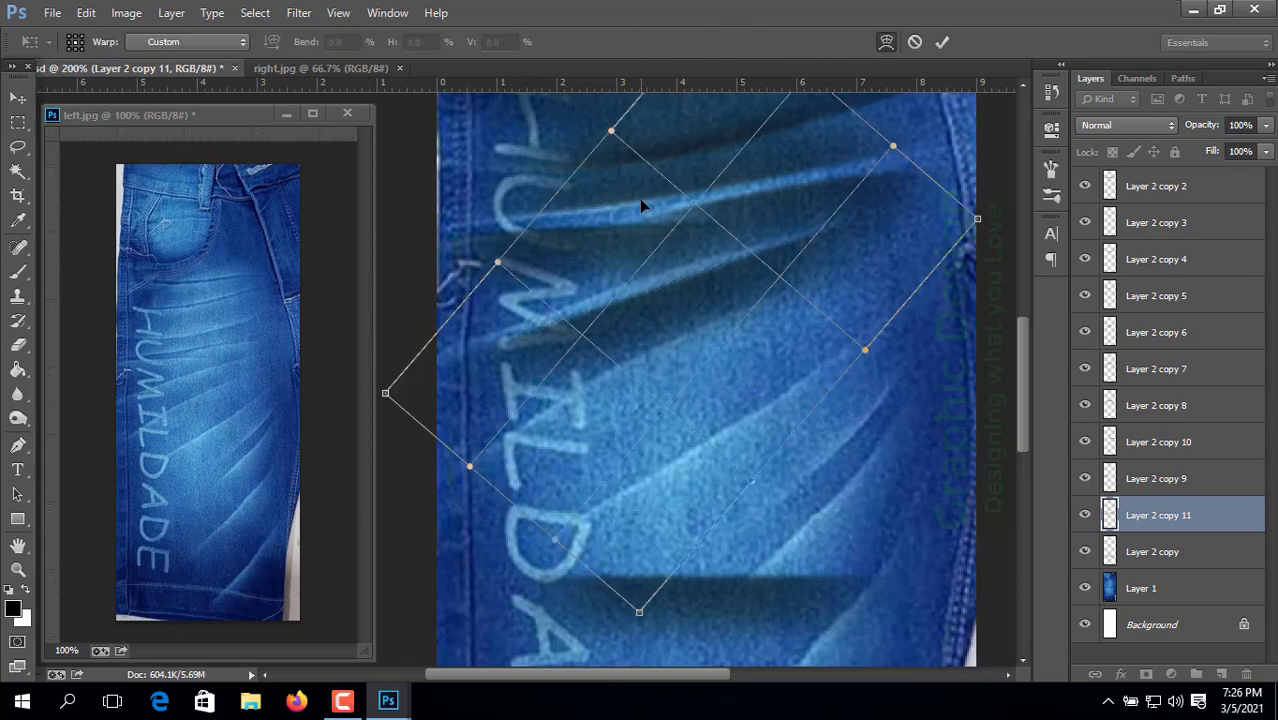
left_click_drag(638, 196, 635, 194)
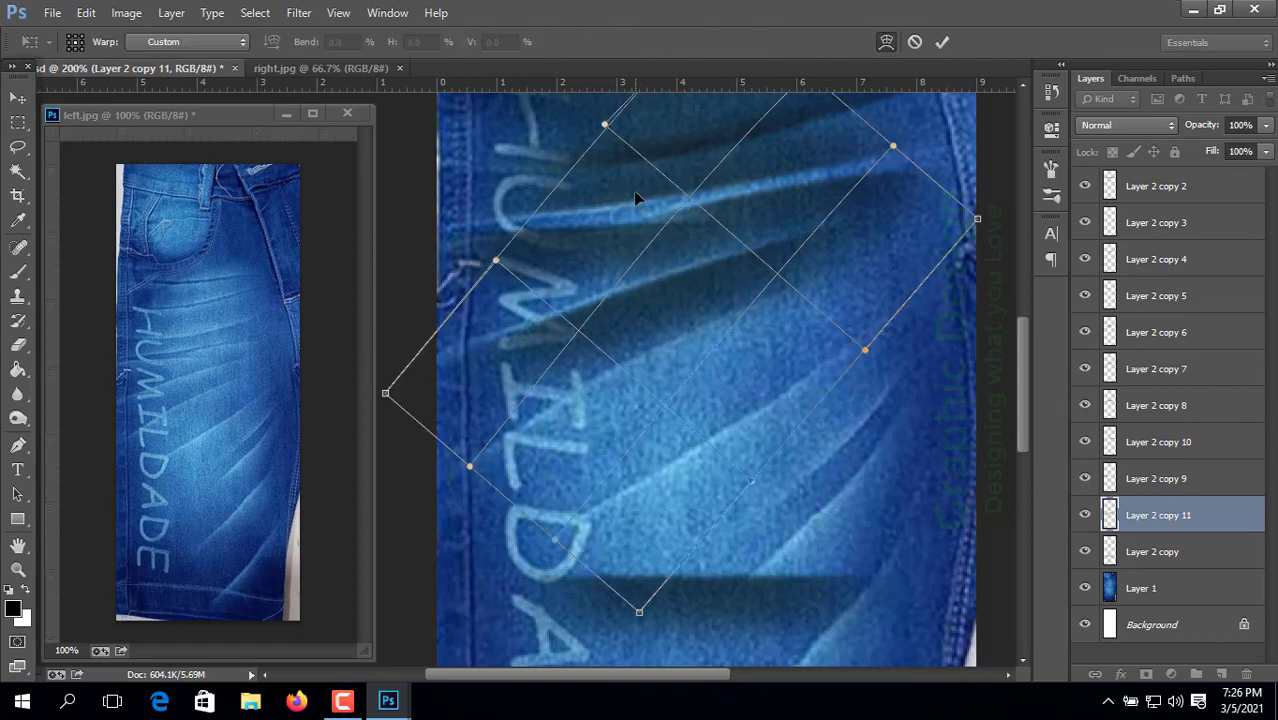
left_click_drag(957, 208, 966, 226)
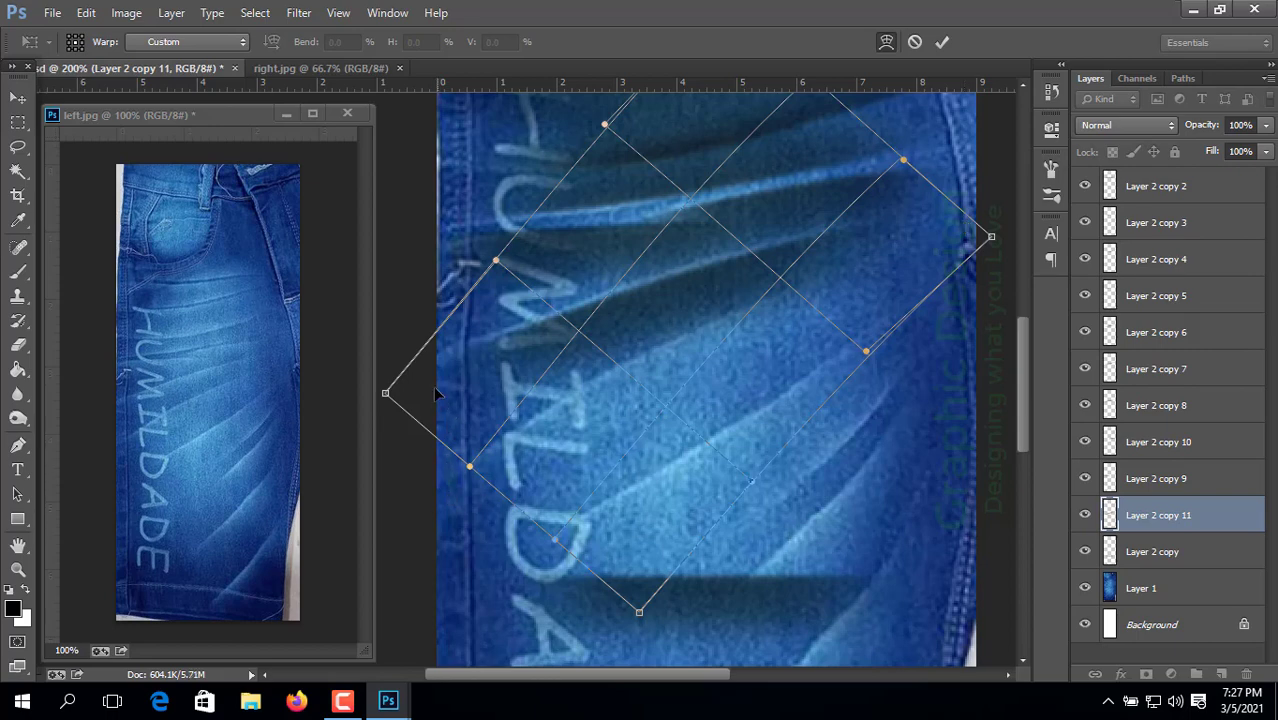
left_click_drag(425, 388, 422, 376)
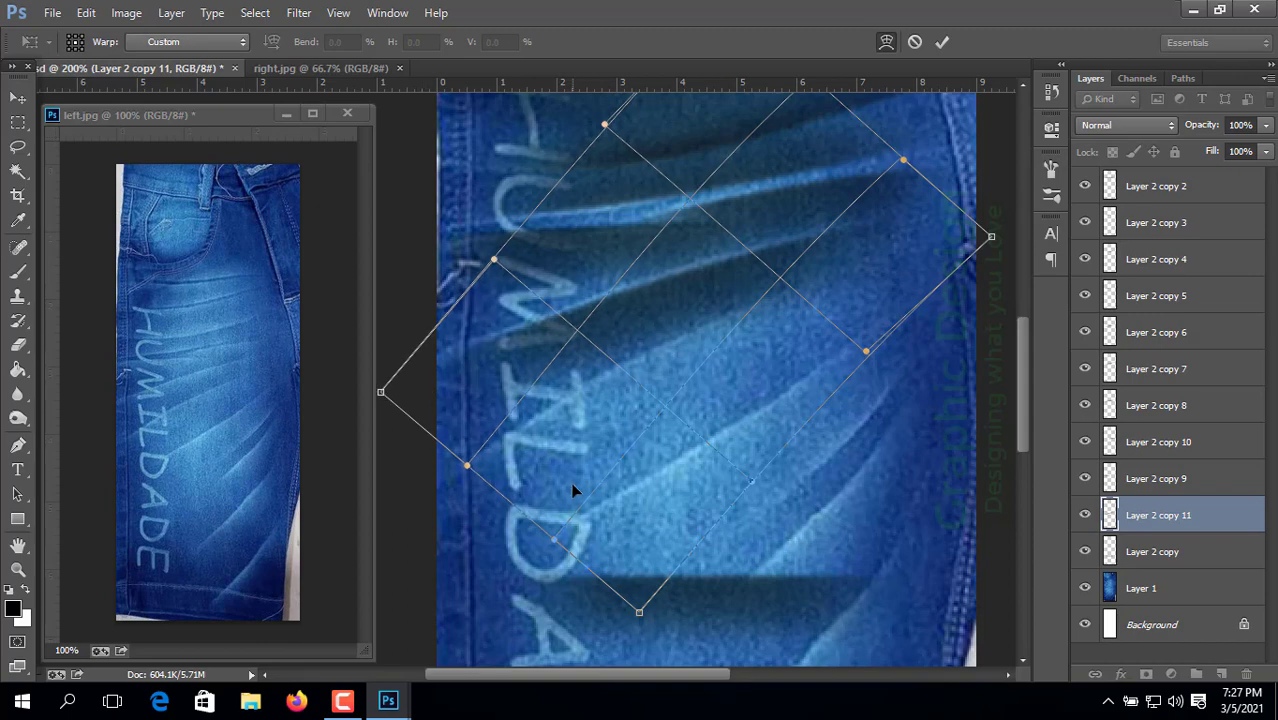
Step: Nudge the warped shadow up and down to test its upper edge against the crease highlight
key("Up")
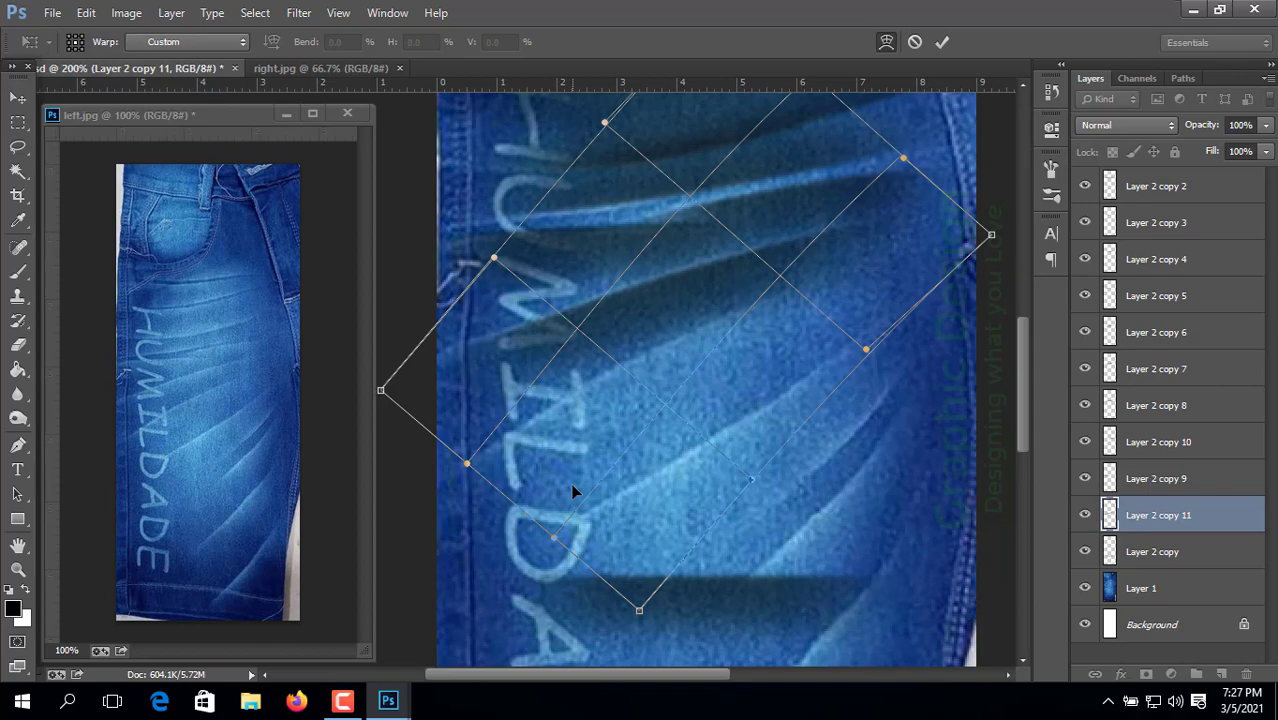
key("Up")
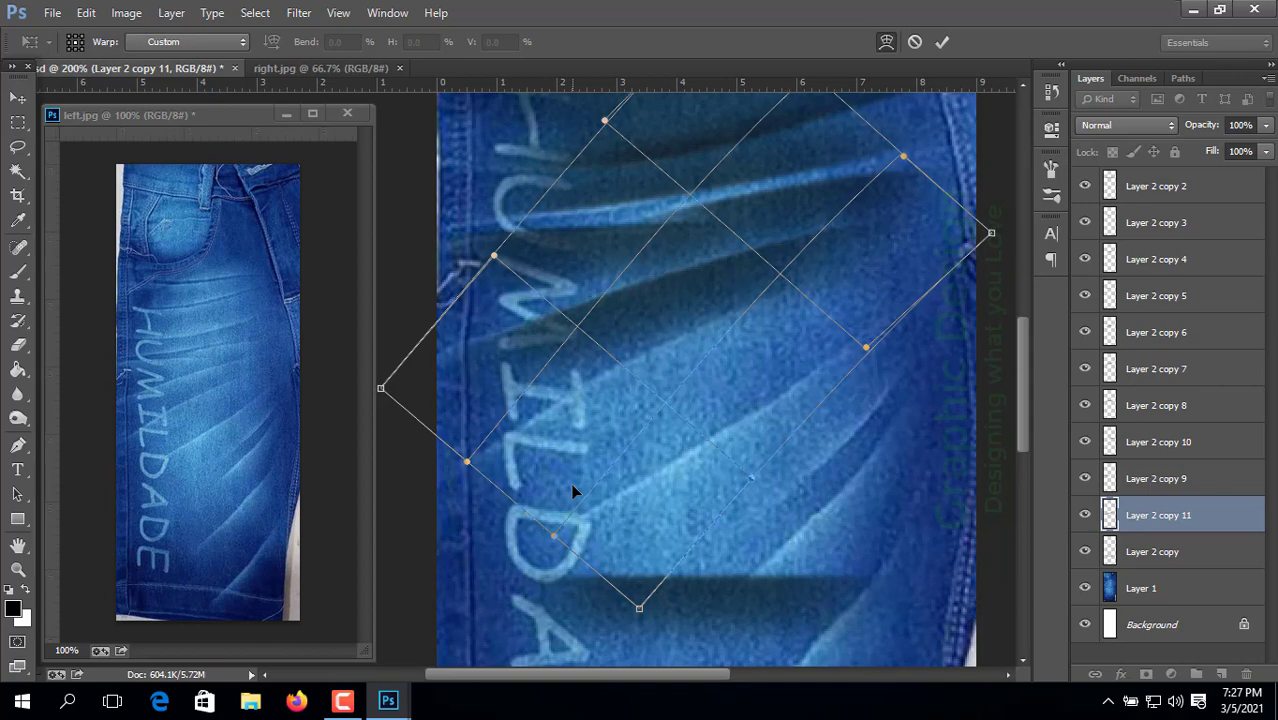
key("Down")
key("Down")
key("Down")
key("Down")
key("Down")
key("Down")
key("Down")
key("Down")
key("Up")
key("Up")
key("Up")
key("Up")
key("Up")
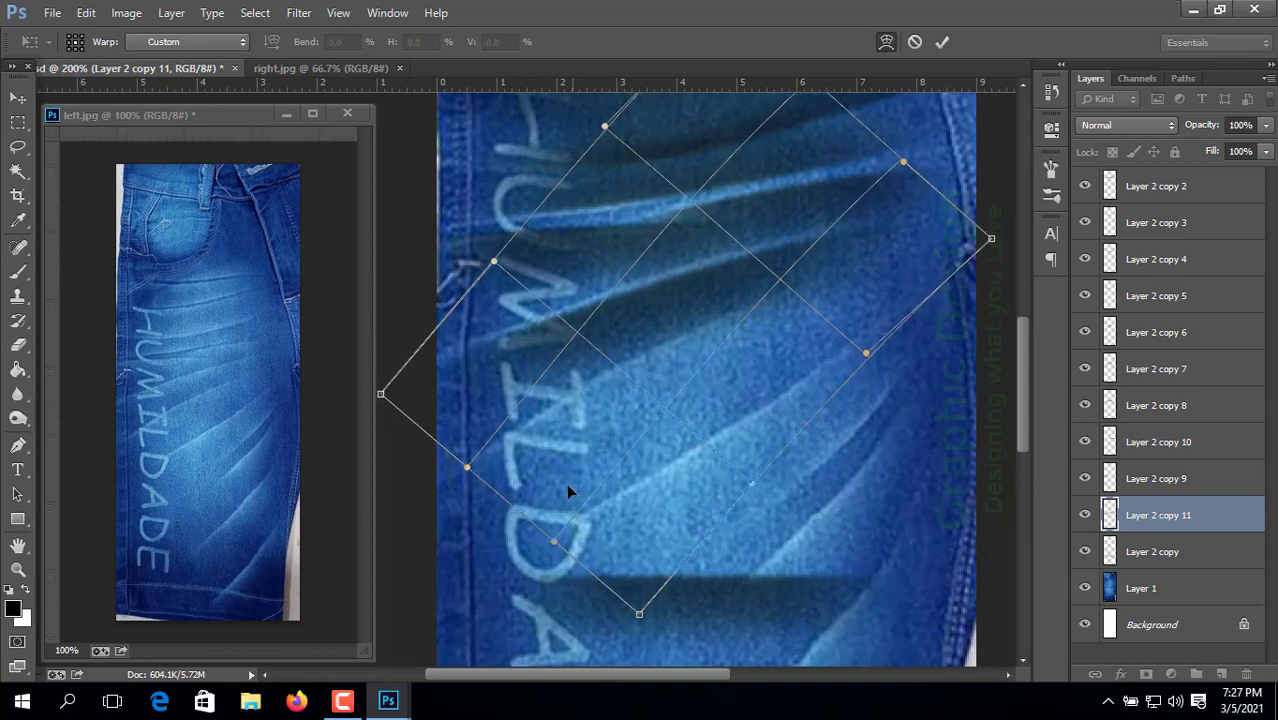
key("Up")
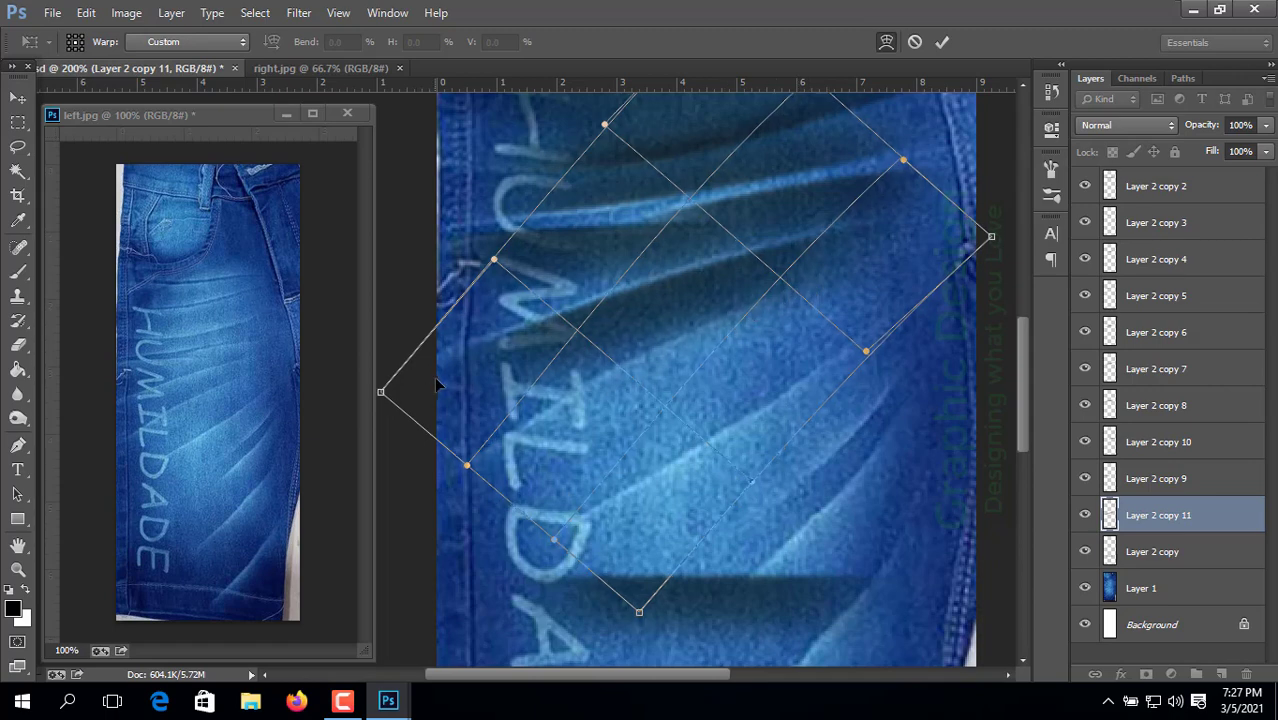
Step: Nudge the warped shadow upward so its upper edge lines up with the crease highlight
key("Down")
key("Down")
key("Down")
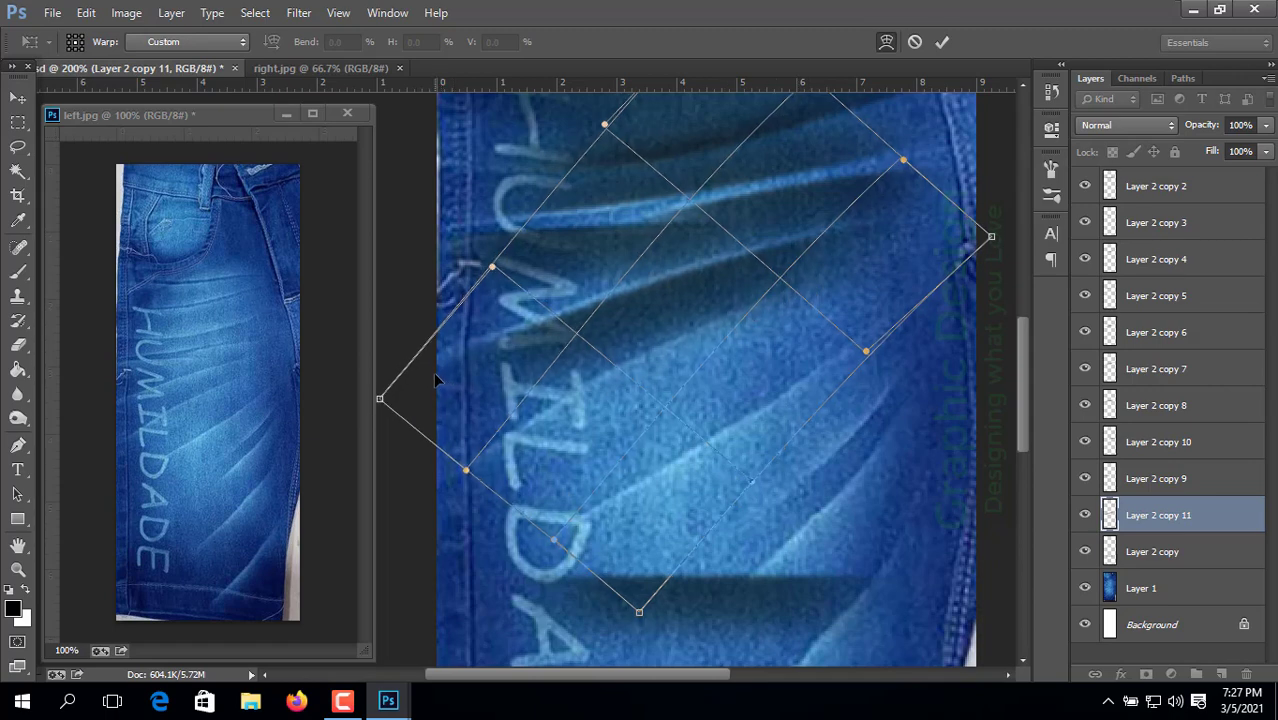
key("Up")
key("Up")
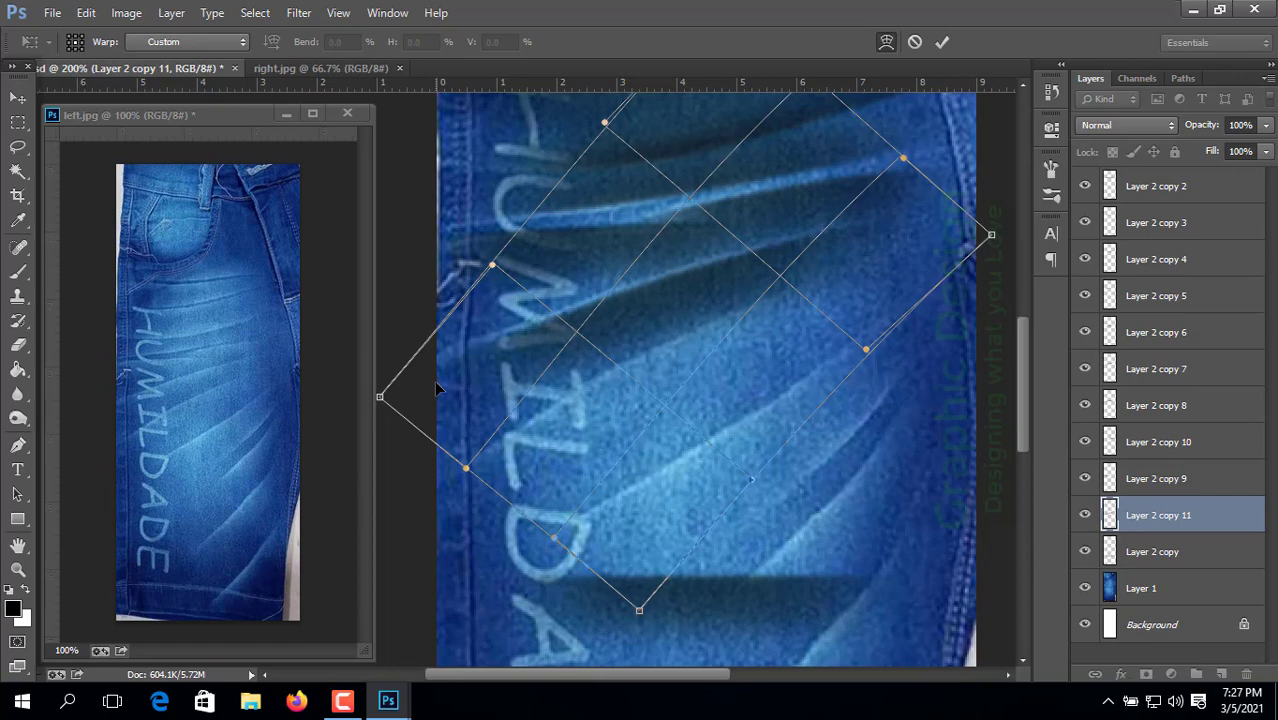
key("Up")
key("Up")
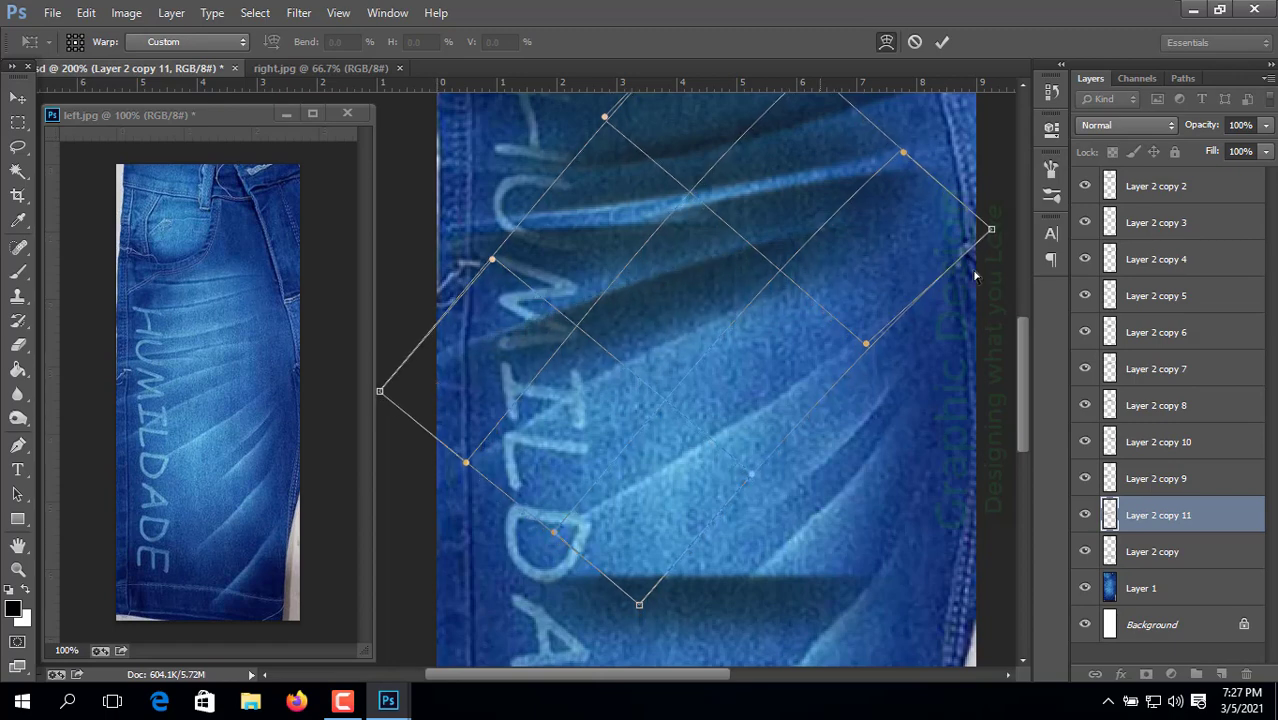
Step: Pull the warp's right corner and left end slightly outward and apply the warp
left_click_drag(991, 229, 996, 230)
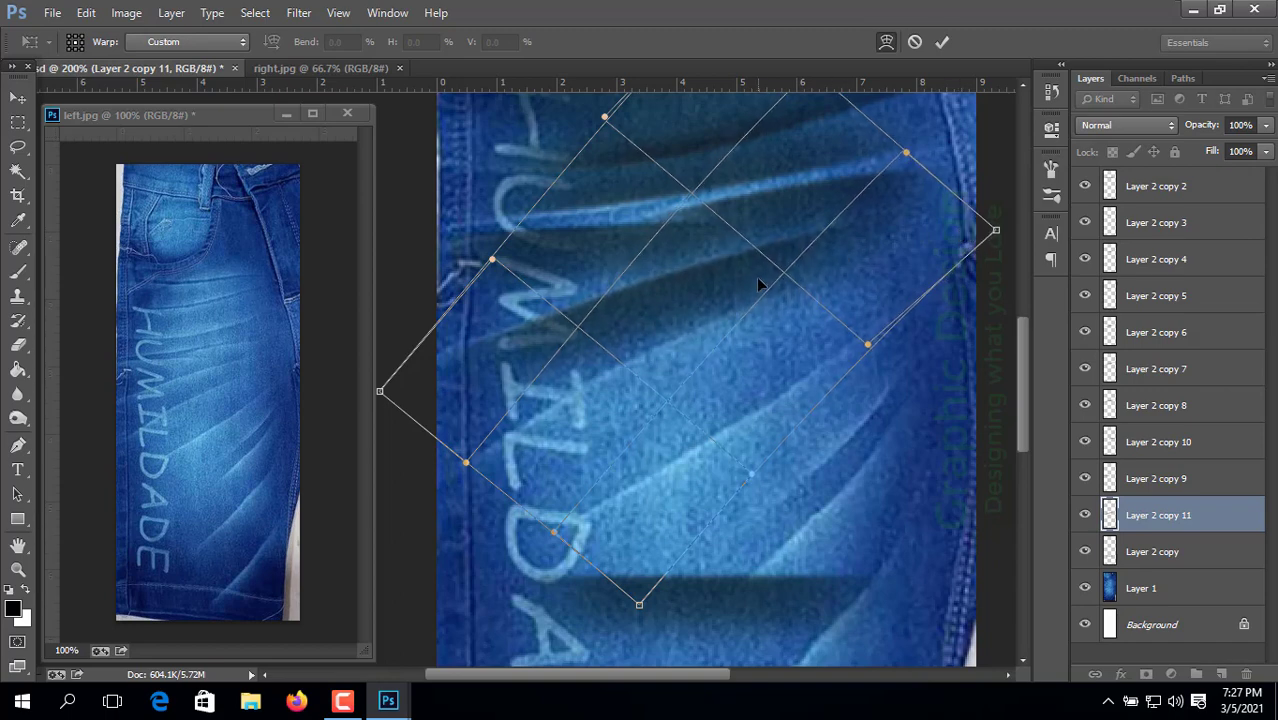
left_click_drag(411, 389, 405, 386)
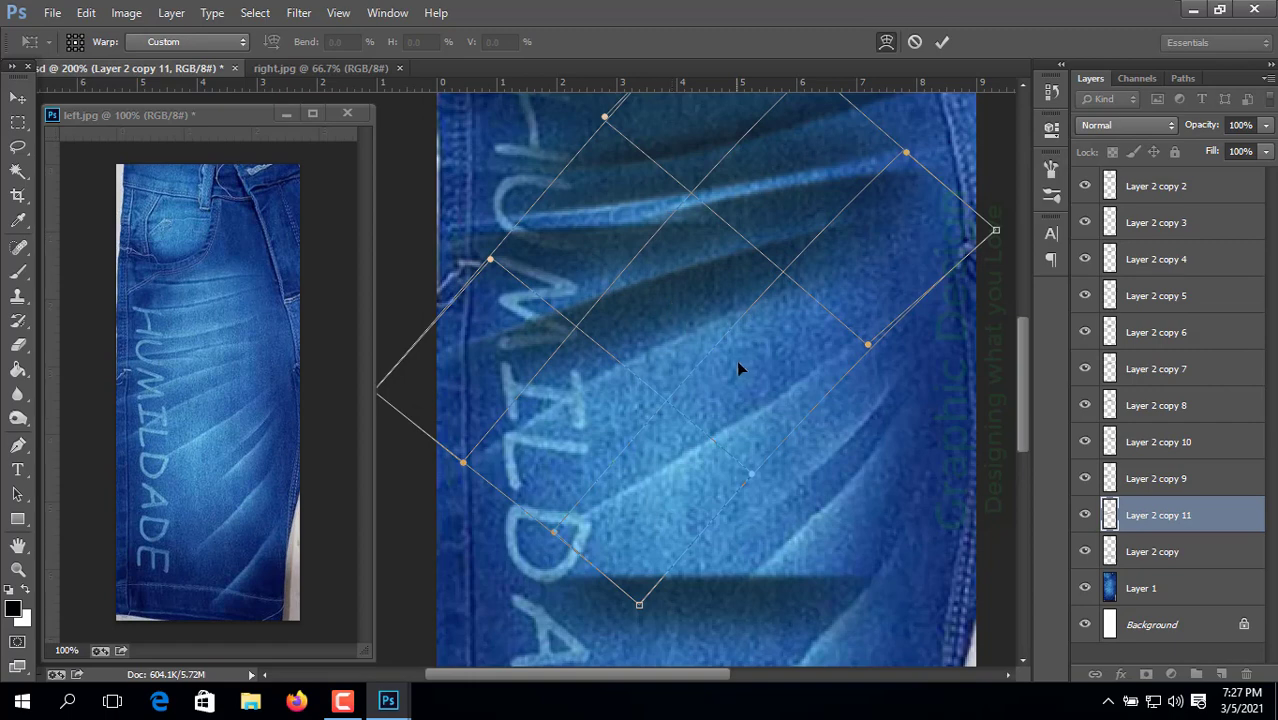
key("Return")
Step: Hide the jeans photo on Layer 1 and trace a curved Pen path along the upper edge of the lowest diagonal shadow
left_click(1089, 597)
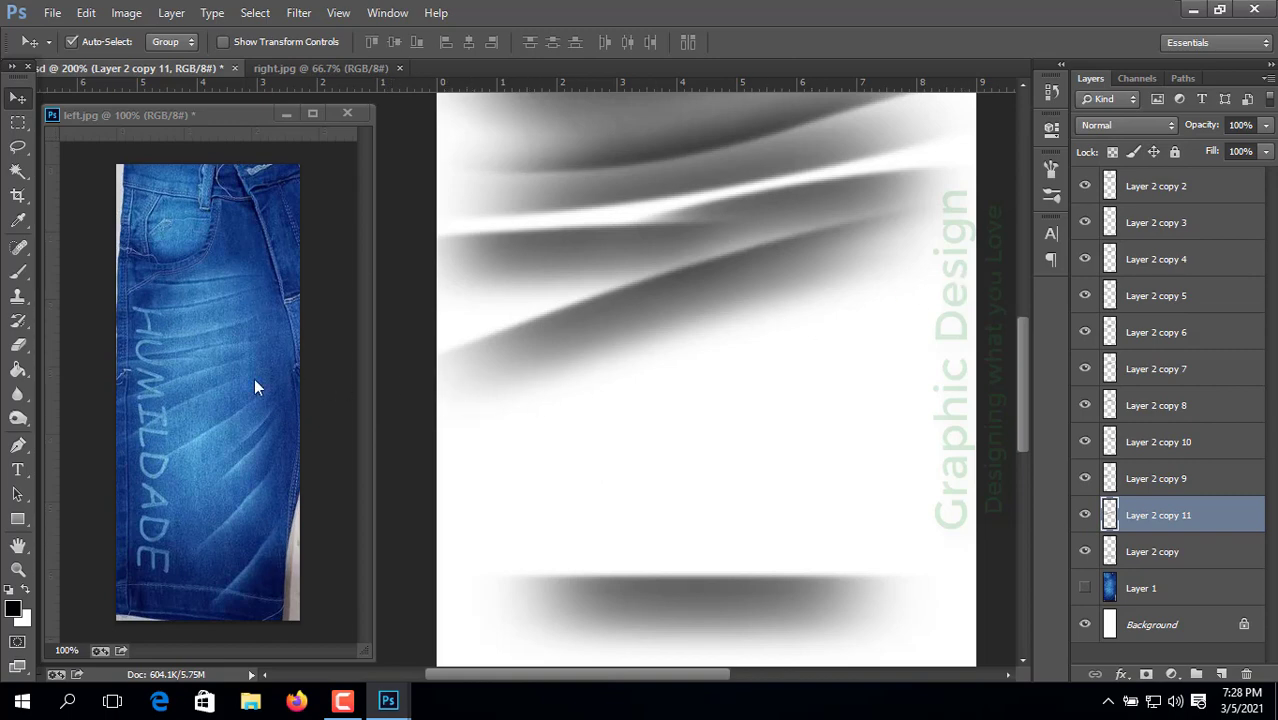
left_click(18, 446)
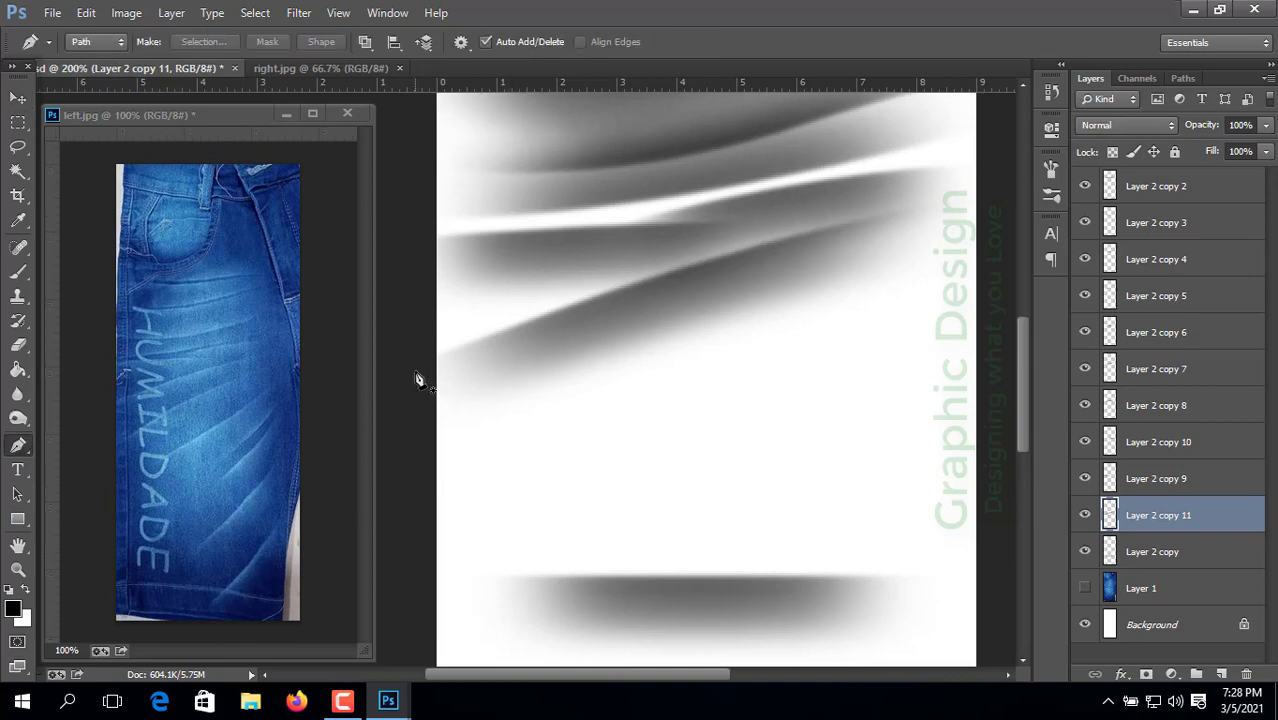
left_click(399, 374)
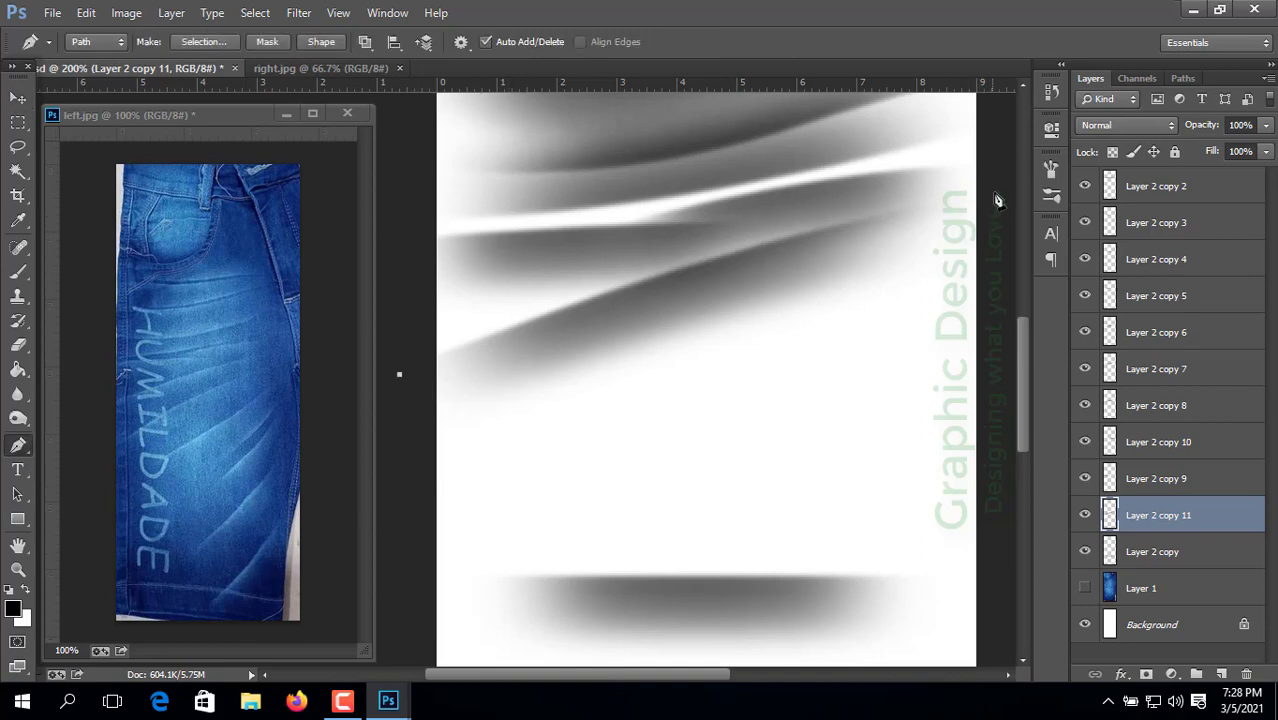
left_click_drag(1008, 200, 1015, 202)
left_click(985, 188, "alt")
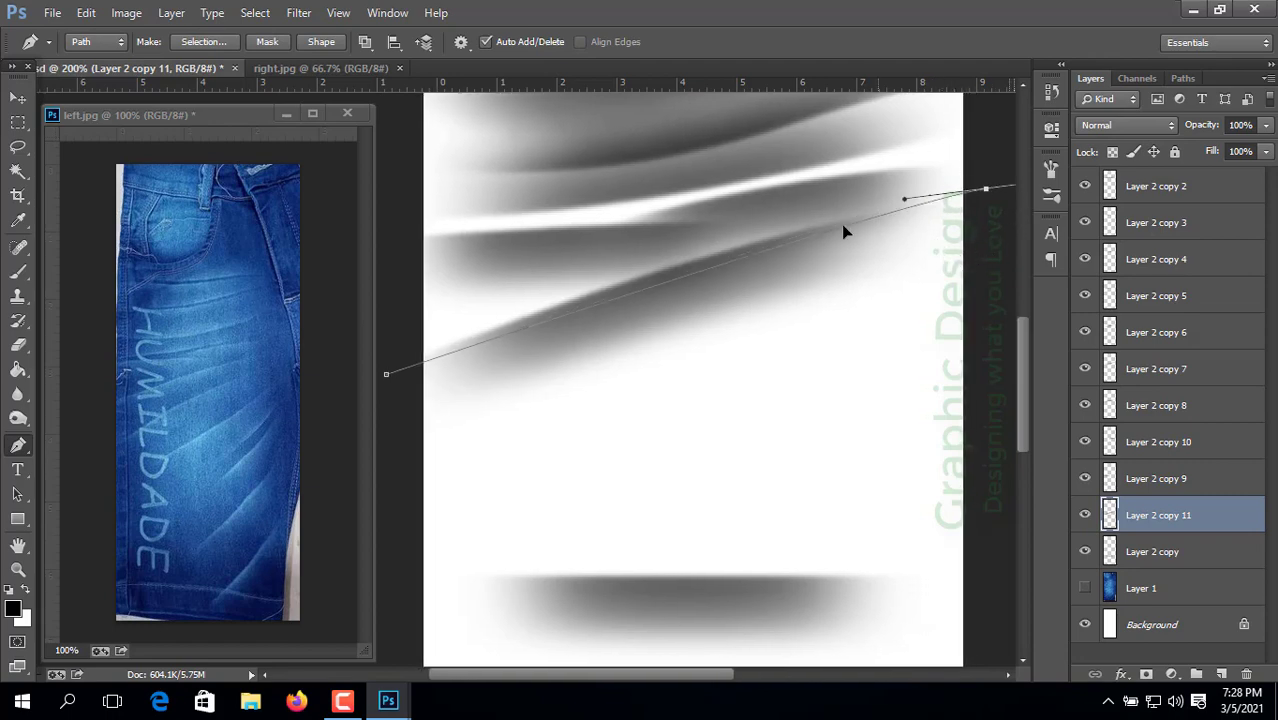
left_click(767, 212)
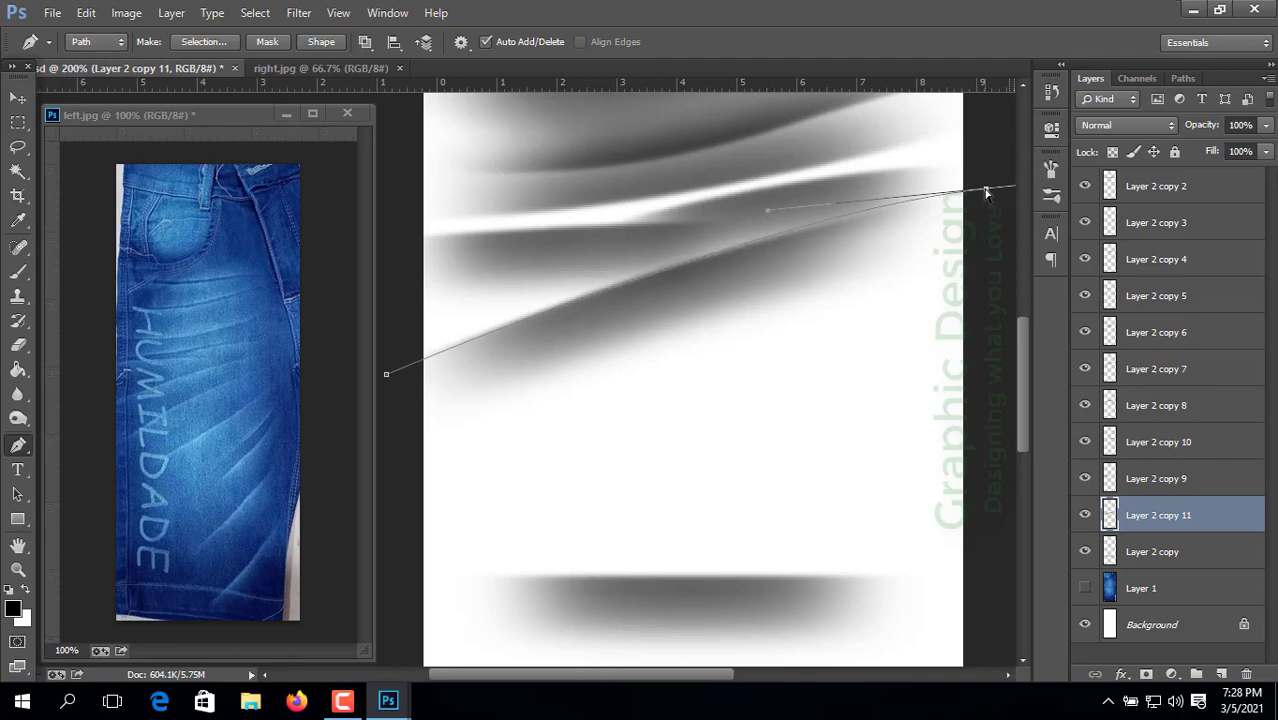
left_click(986, 193)
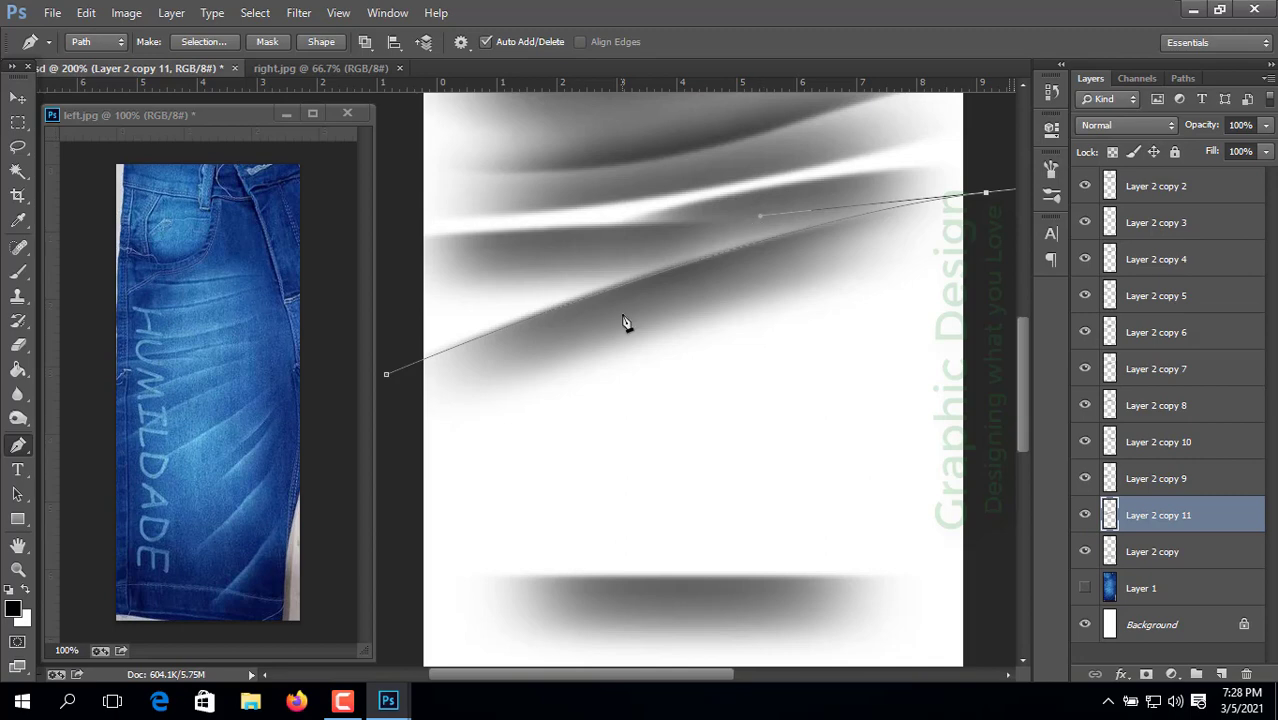
left_click(388, 372)
left_click_drag(759, 213, 756, 217)
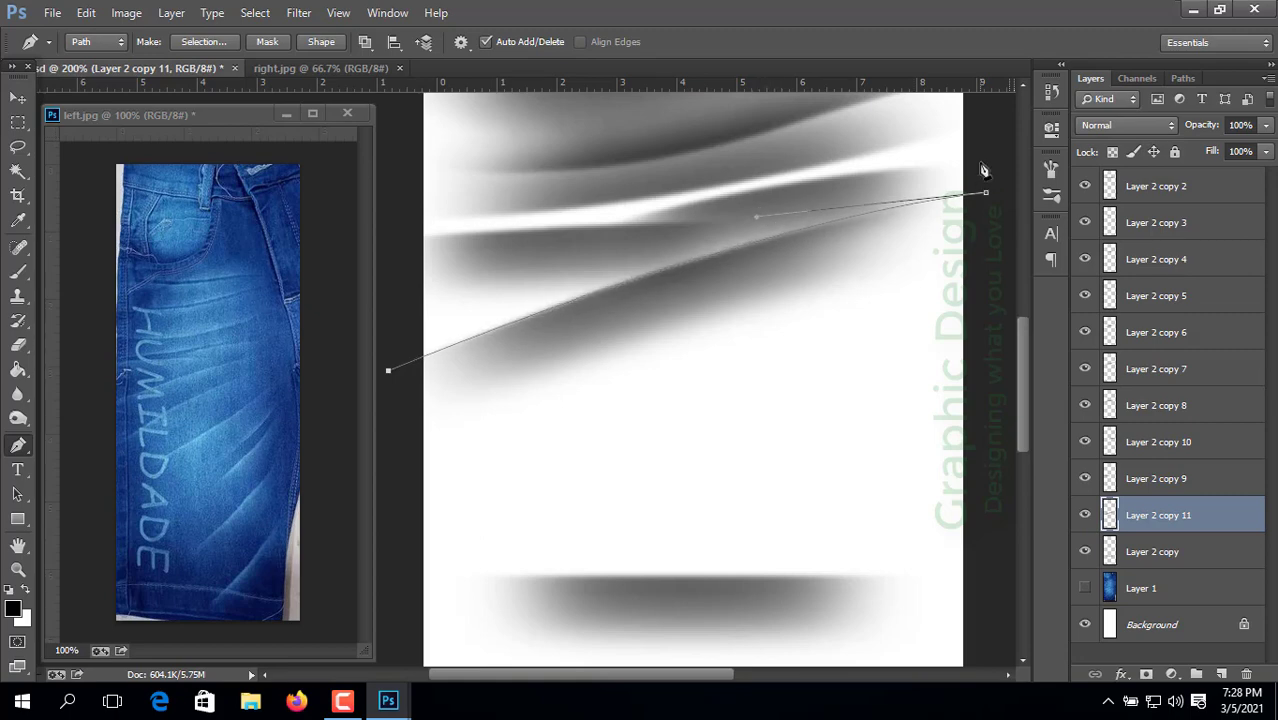
Step: Extend the path around the area above the shadow's upper edge and close it at its starting point
left_click_drag(980, 142, 810, 135)
left_click(495, 170)
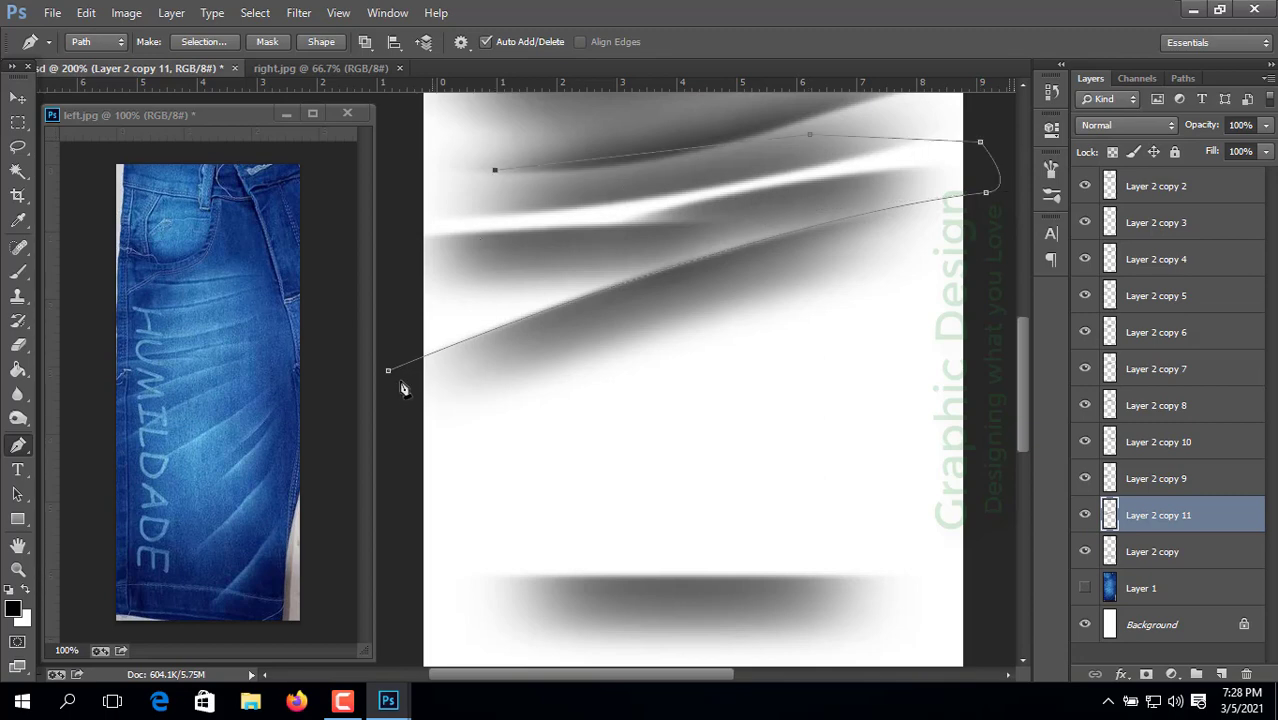
left_click_drag(389, 373, 472, 460)
Step: Convert the path to a selection with a 1.5 px feather, trim the shadow above its edge and deselect
right_click(492, 313)
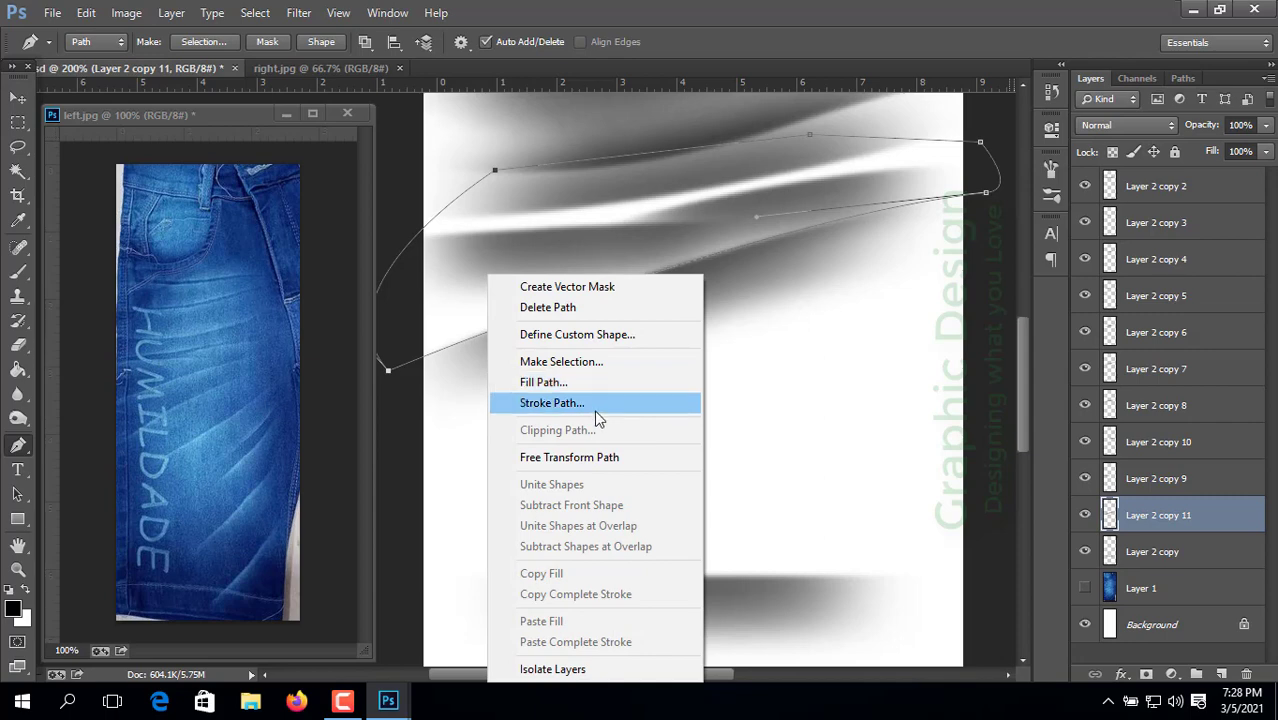
left_click(592, 362)
key("i")
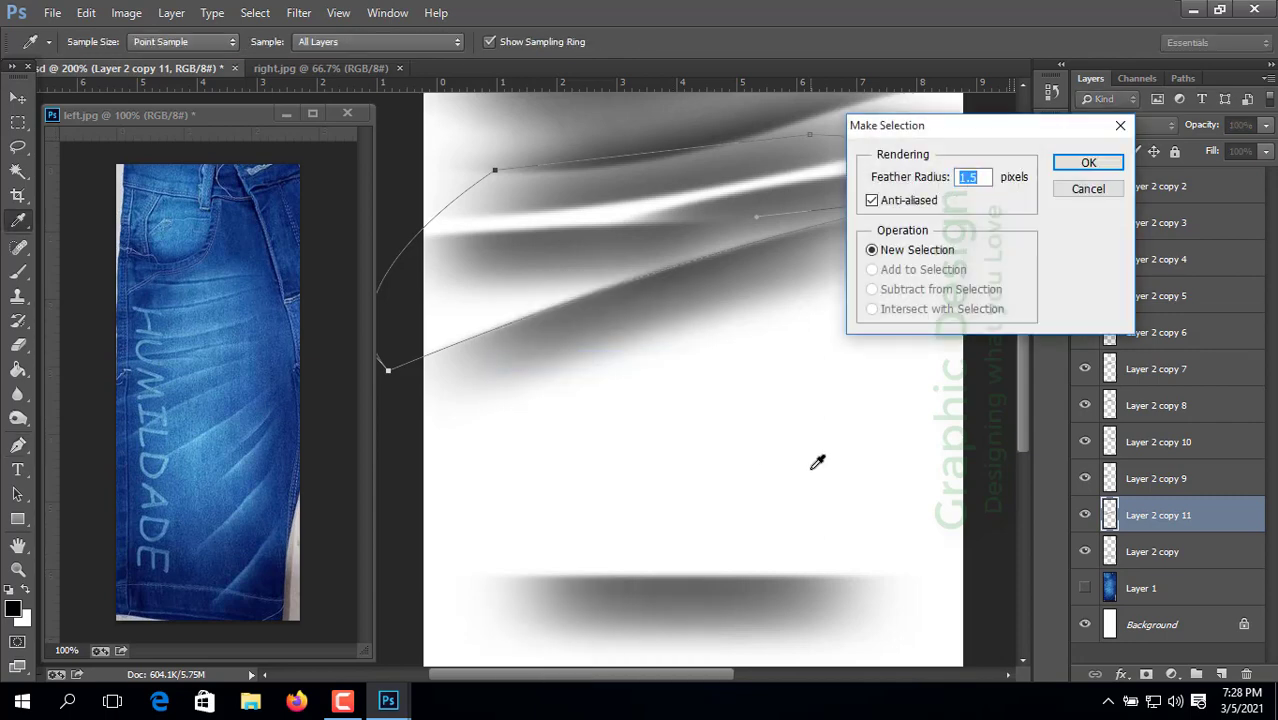
key("Return")
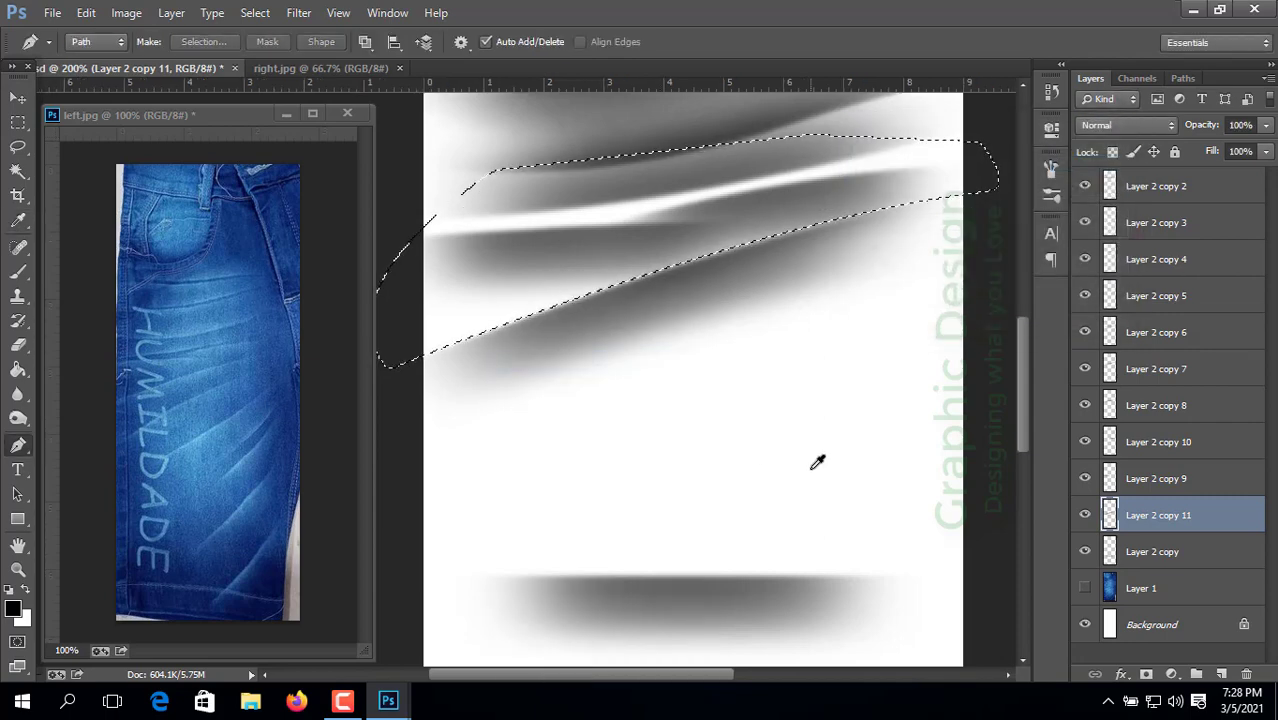
key("ctrl+d")
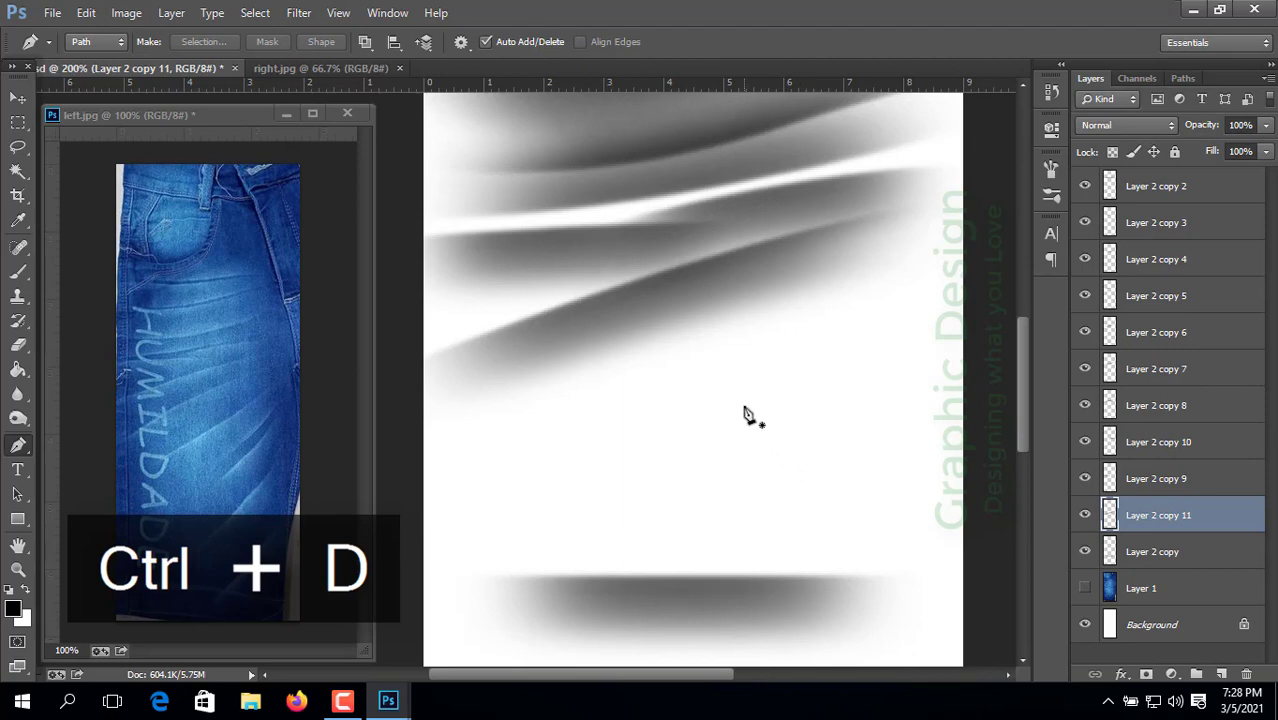
Step: Show Layer 1 again and duplicate the horizontal shadow upward over the uncovered creases
scroll(748, 416, "down", 1)
scroll(743, 416, "down", 1)
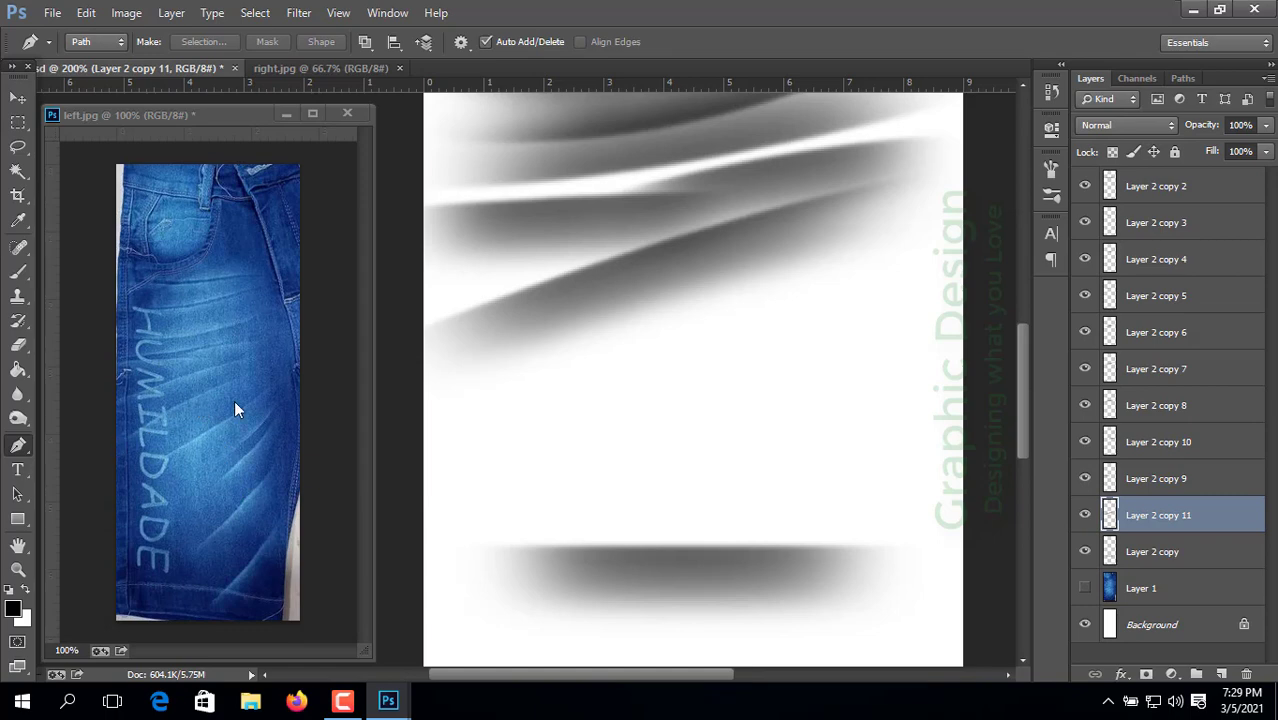
left_click(1085, 588)
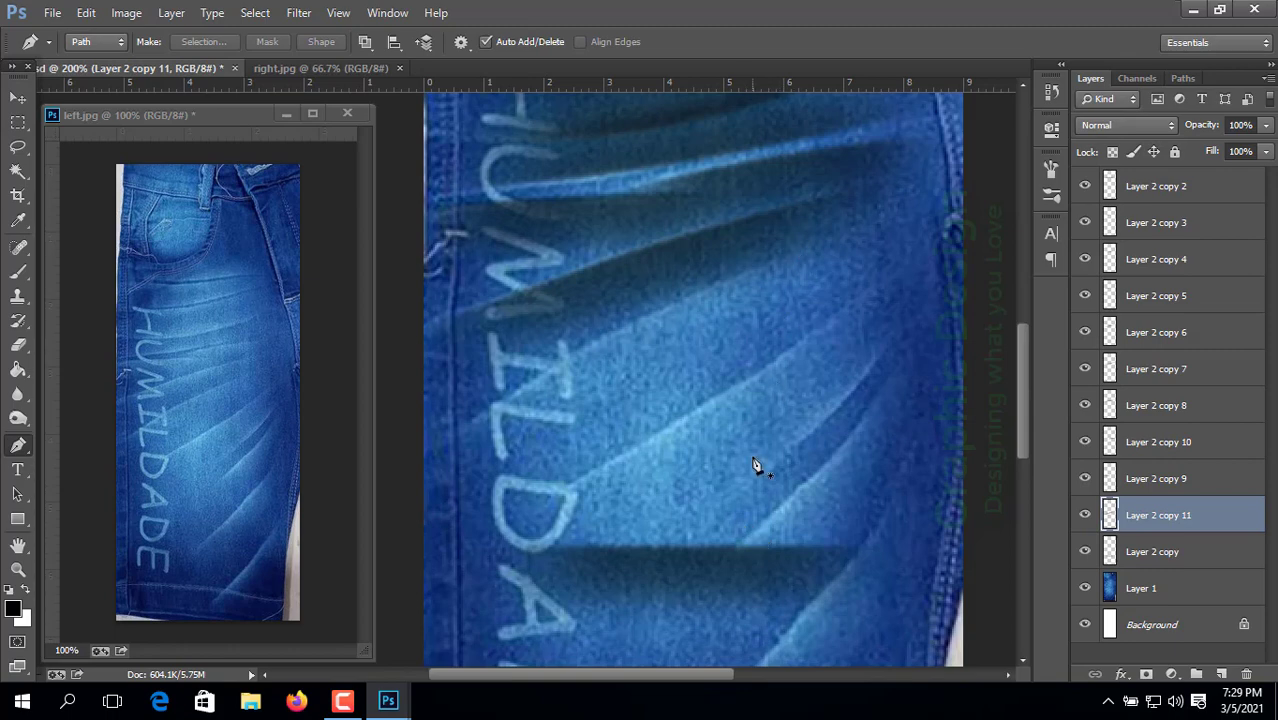
left_click(18, 98)
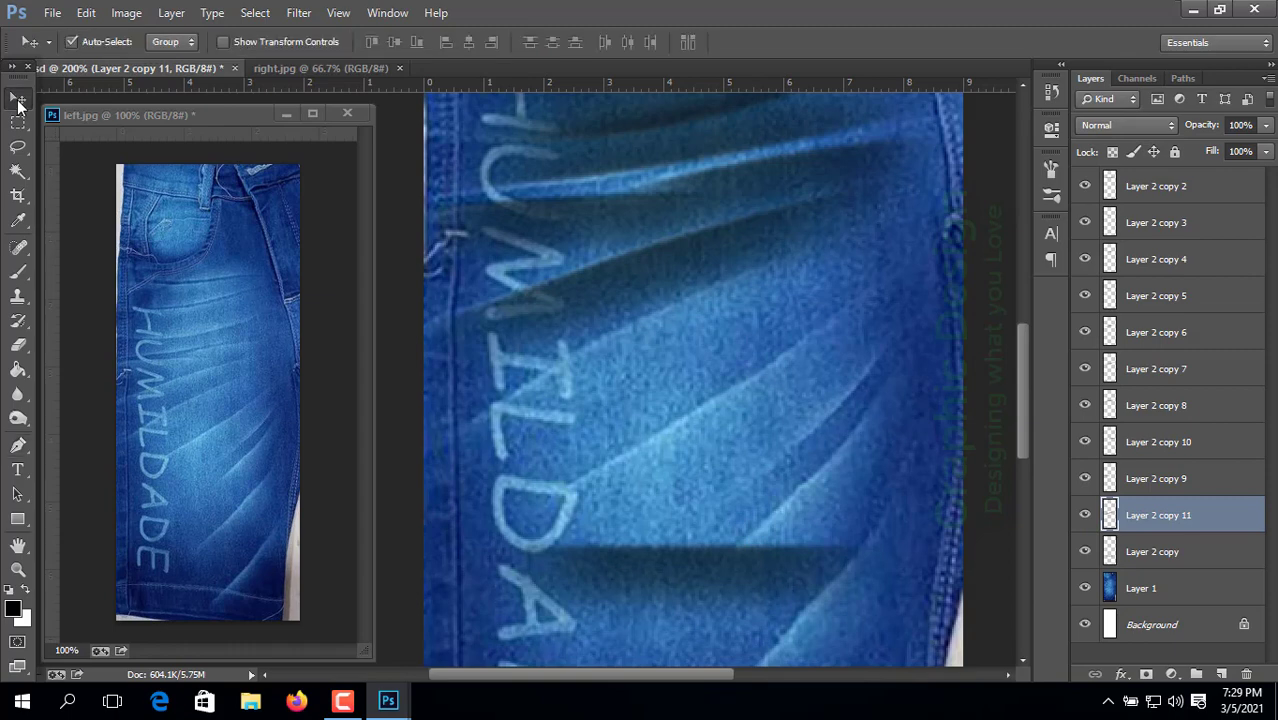
left_click_drag(680, 568, 672, 460)
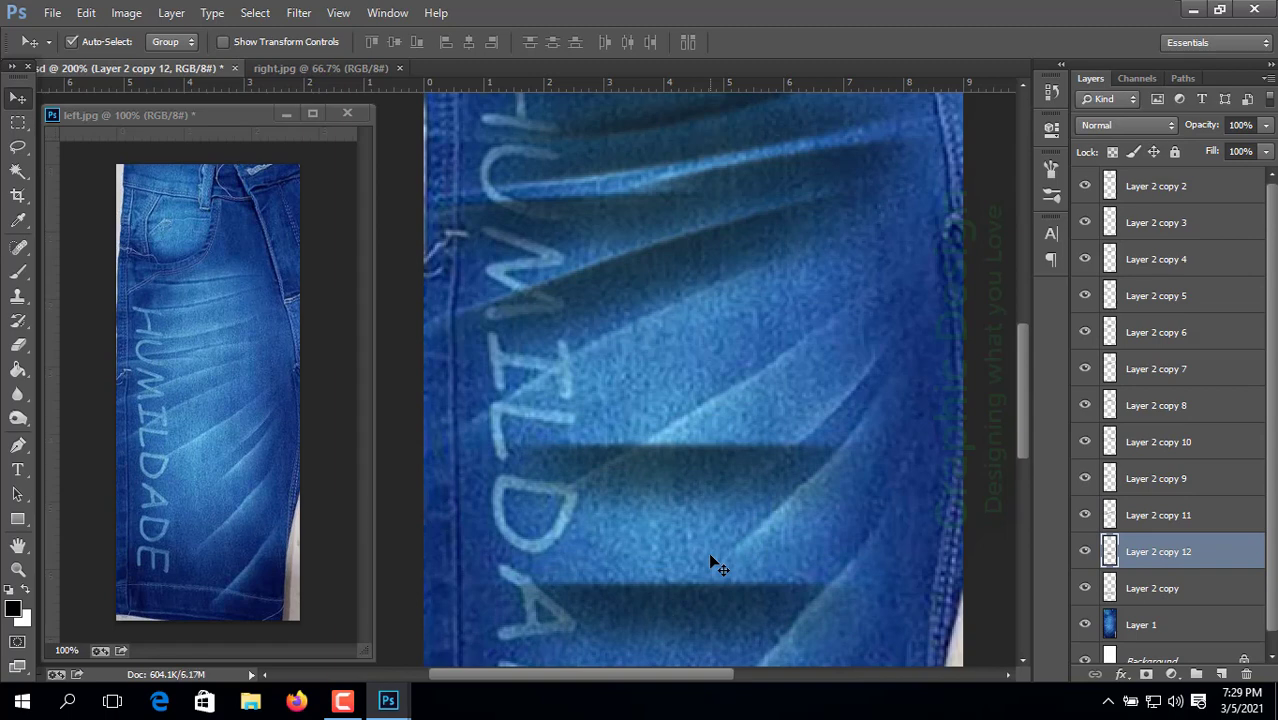
left_click_drag(662, 491, 661, 482)
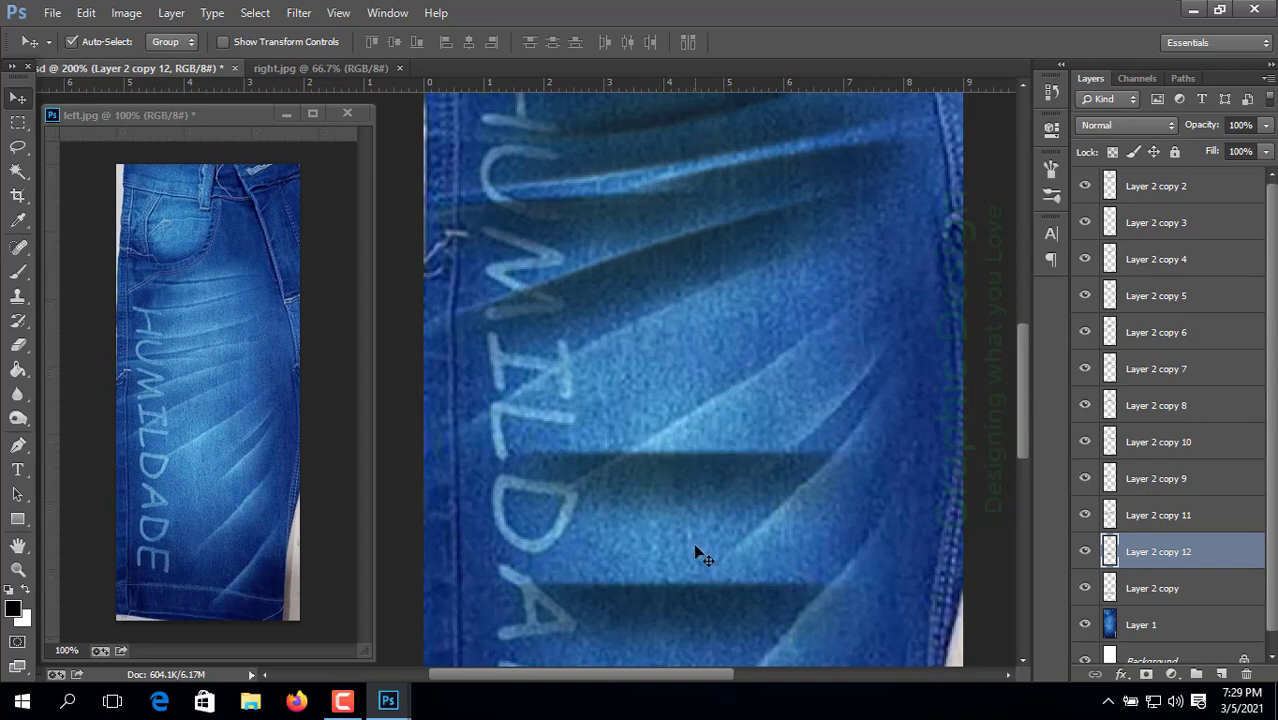
Step: Free-transform the new shadow copy, moving it up slightly and stretching its width to 120.48%
key("ctrl+t")
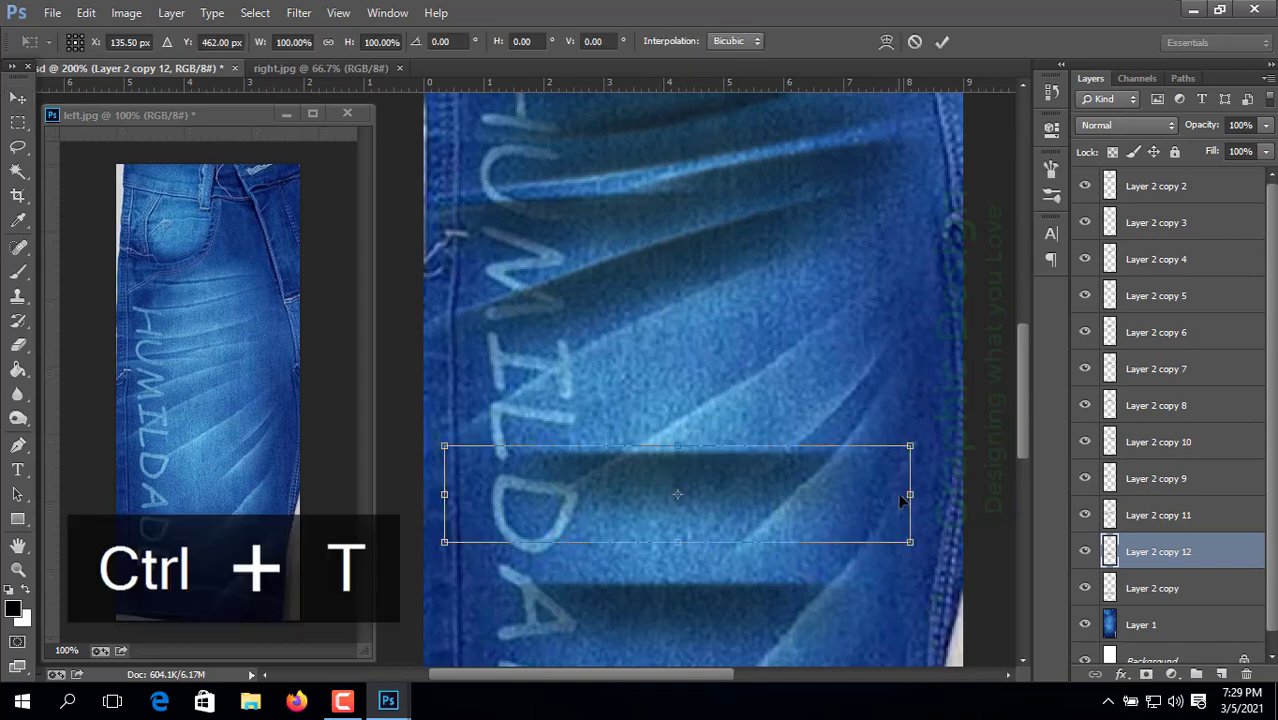
left_click_drag(775, 488, 774, 446)
left_click_drag(917, 461, 984, 460)
left_click_drag(444, 459, 416, 459)
Step: Rotate the shadow copy to -26.43°, place it along the next crease at X 133.23 px and Y 398.50 px, and apply
left_click_drag(858, 559, 929, 457)
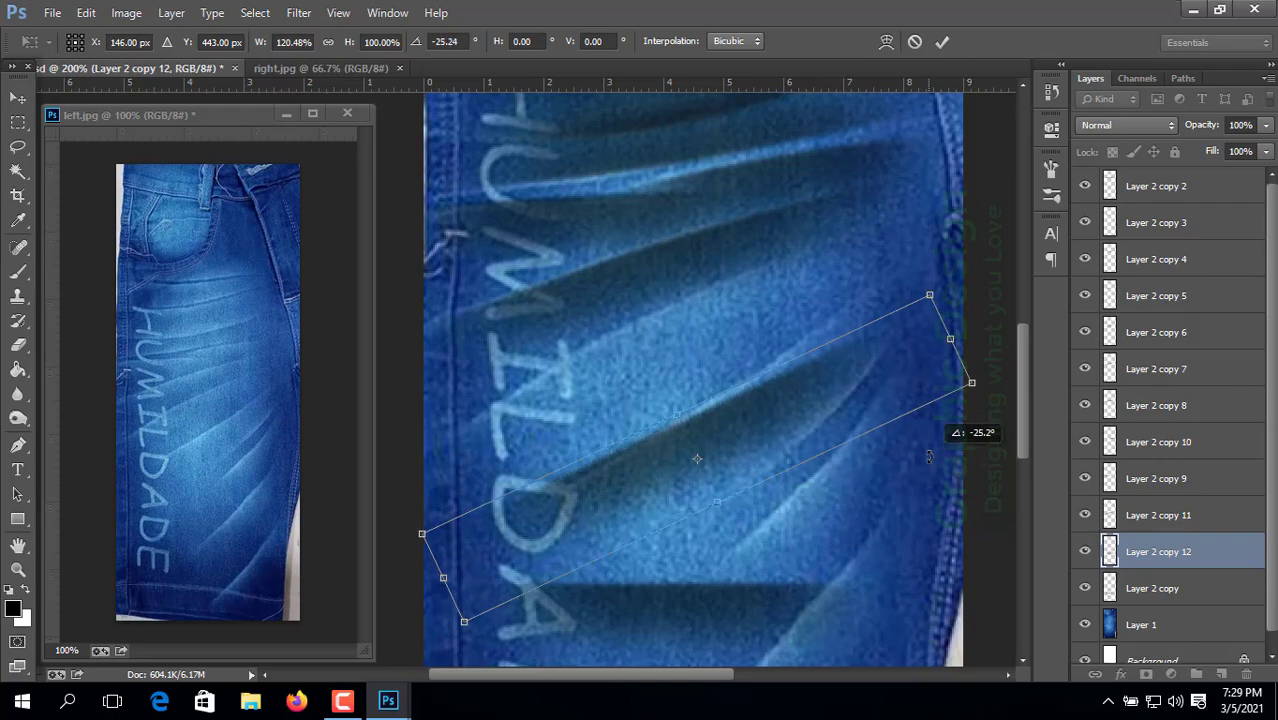
left_click_drag(762, 422, 744, 366)
left_click_drag(773, 300, 766, 309)
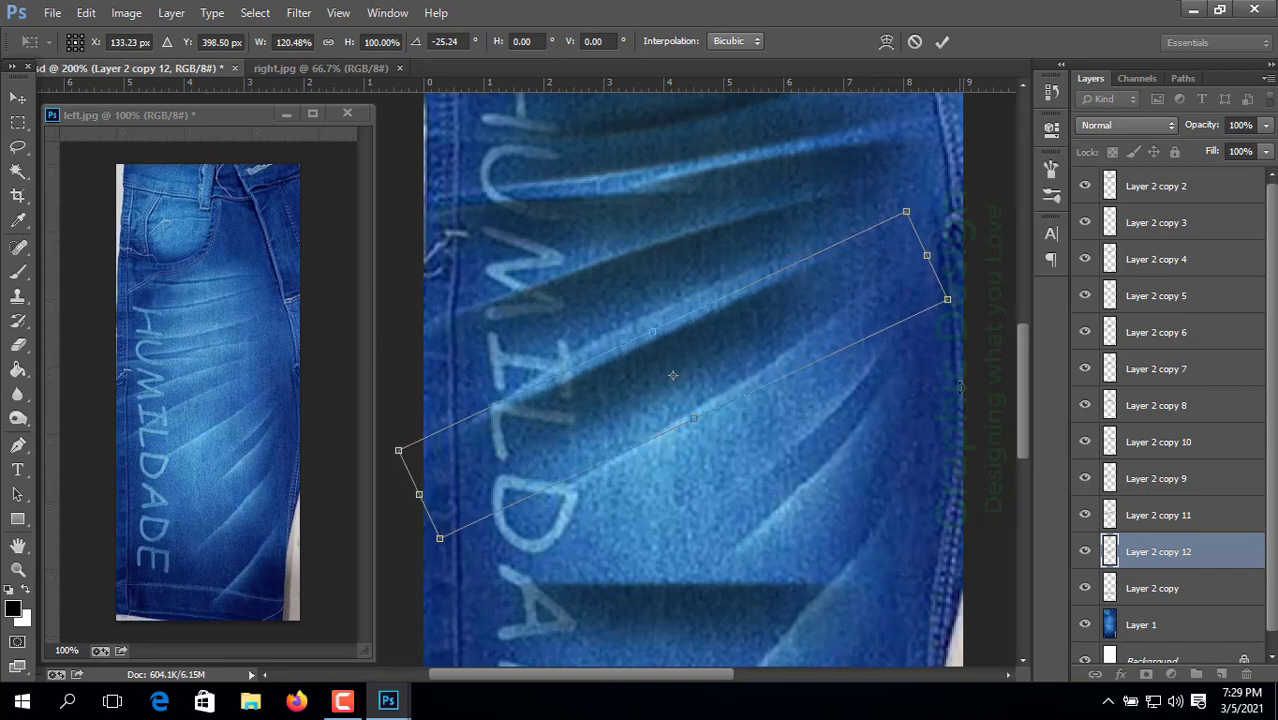
left_click_drag(944, 416, 966, 388)
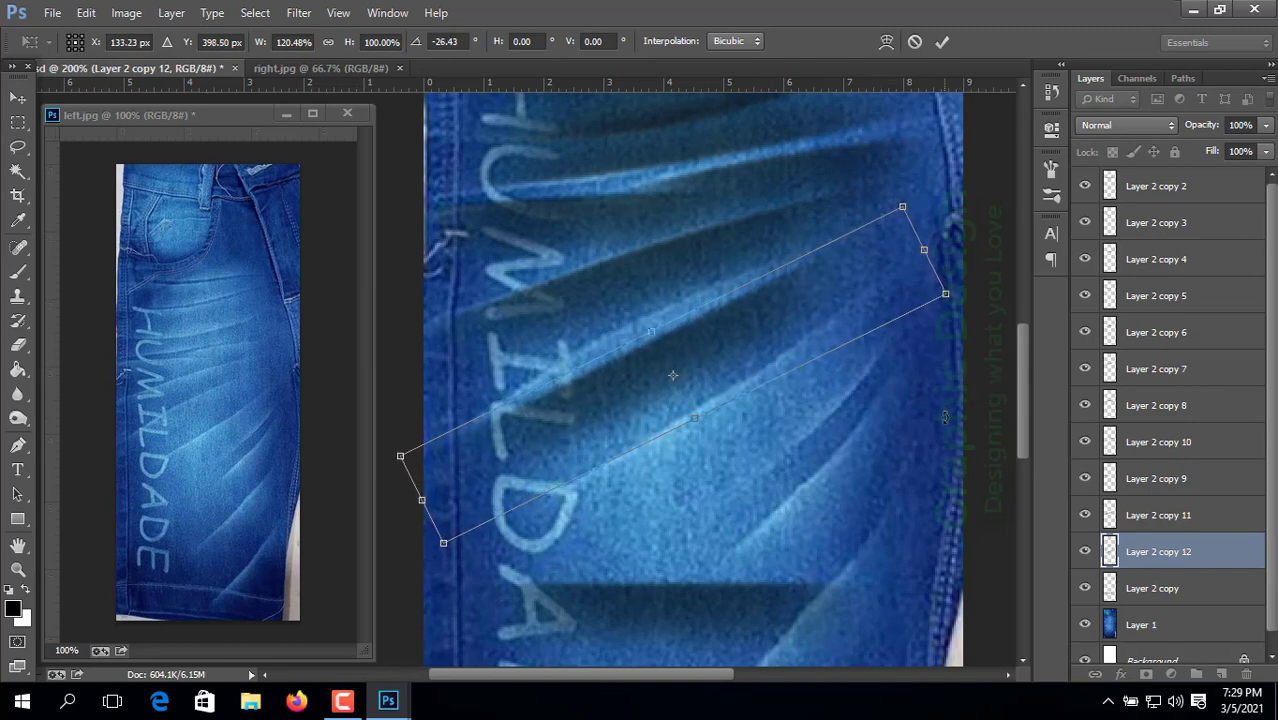
key("Return")
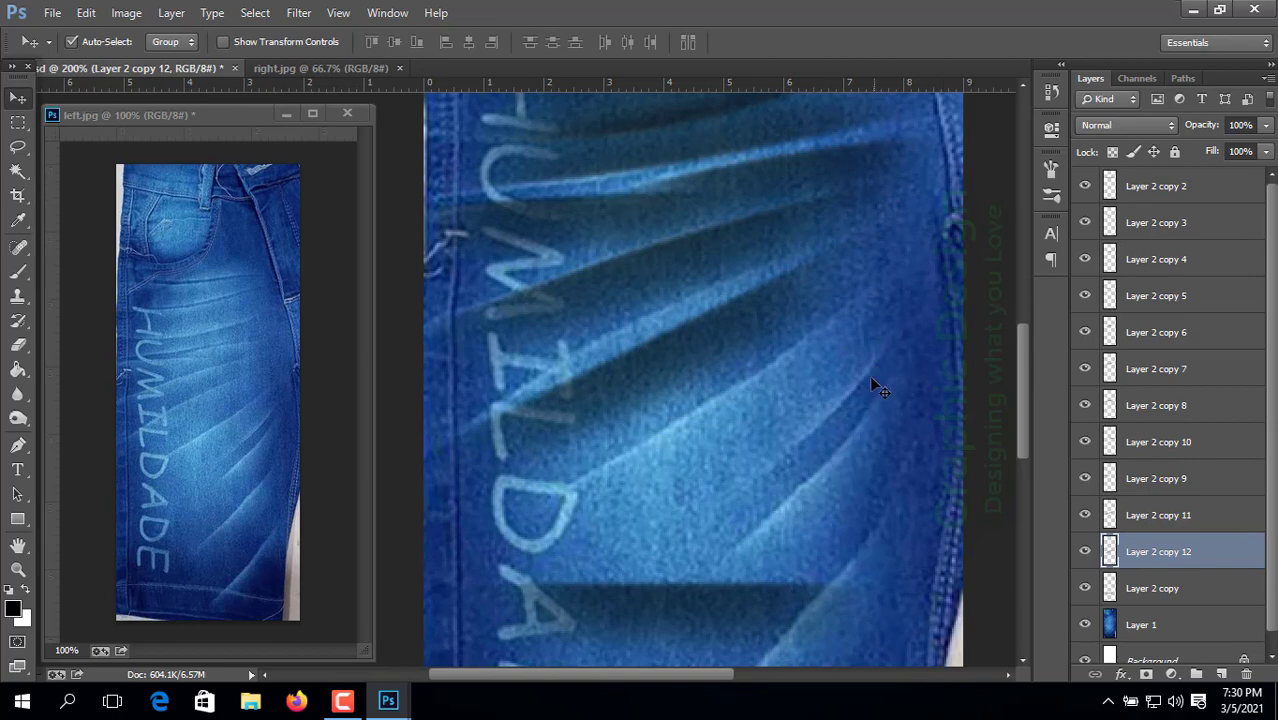
Step: Rotate the copy steeply and apply, then rotate it back by 42.12° in a new free transform at X 130 px, Y 389 px
key("ctrl+t")
left_click_drag(957, 445, 866, 252)
key("Return")
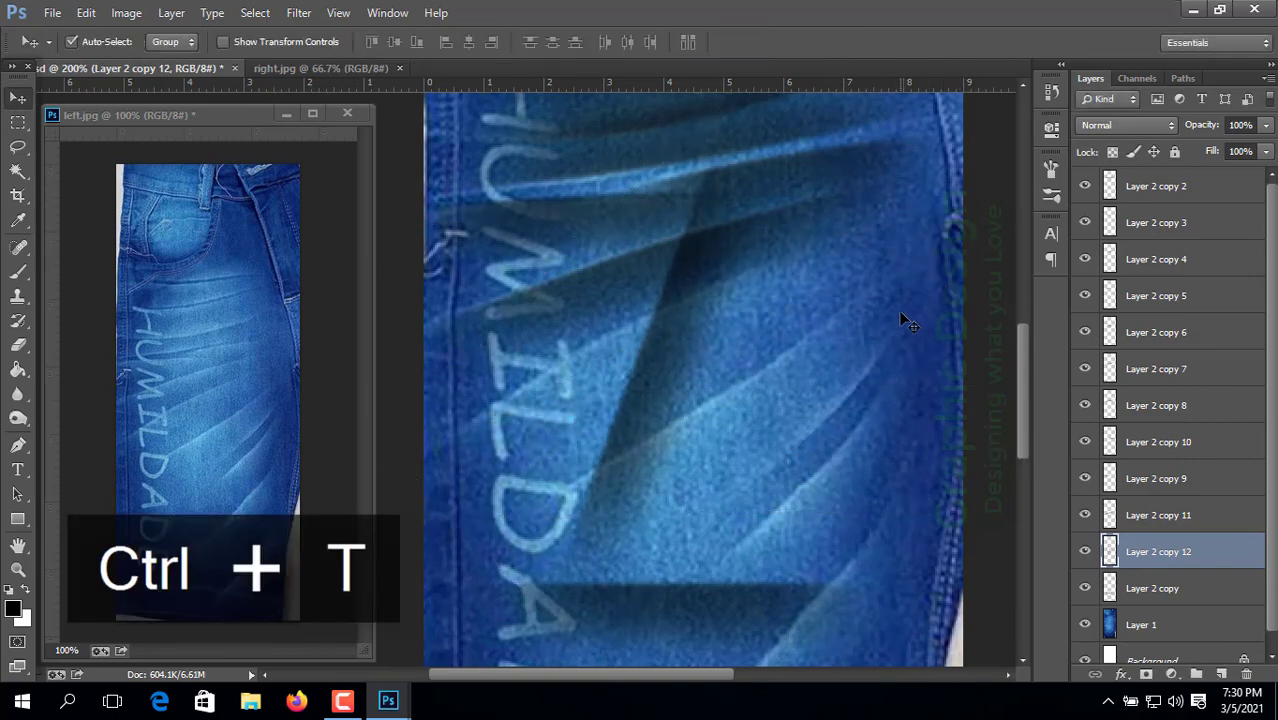
key("ctrl+t")
left_click_drag(905, 330, 968, 410)
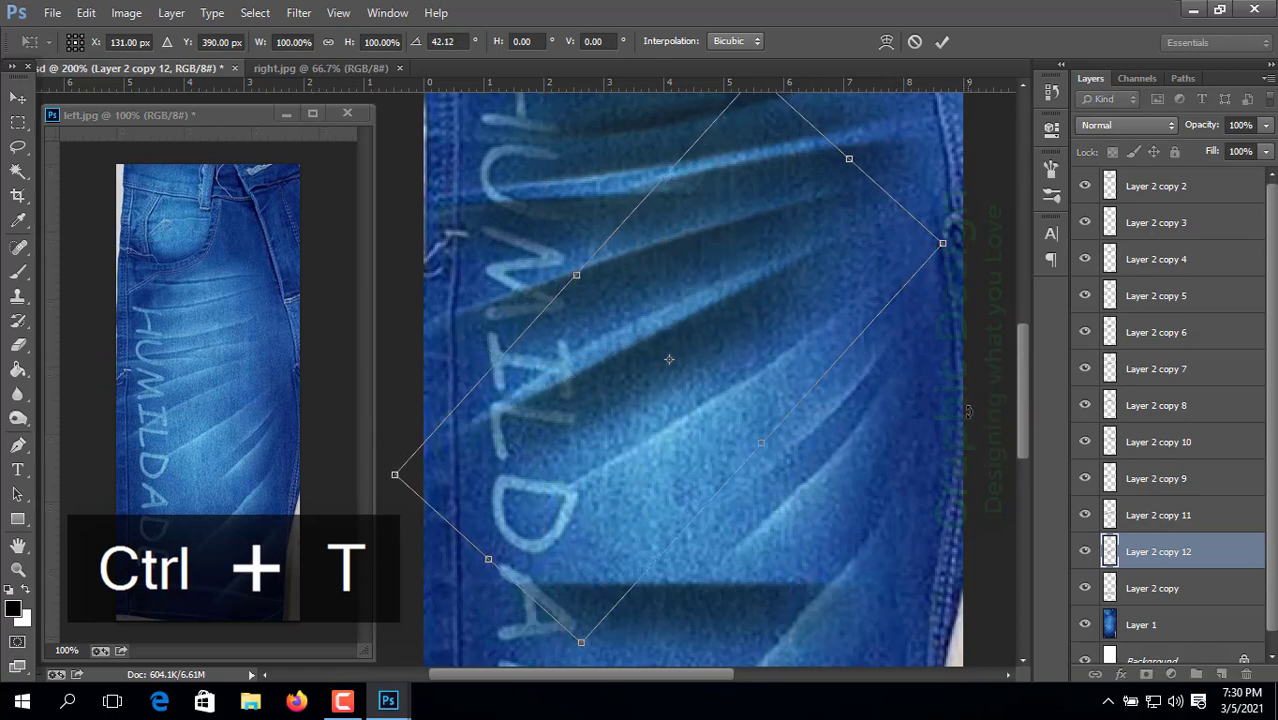
key("Left")
key("Up")
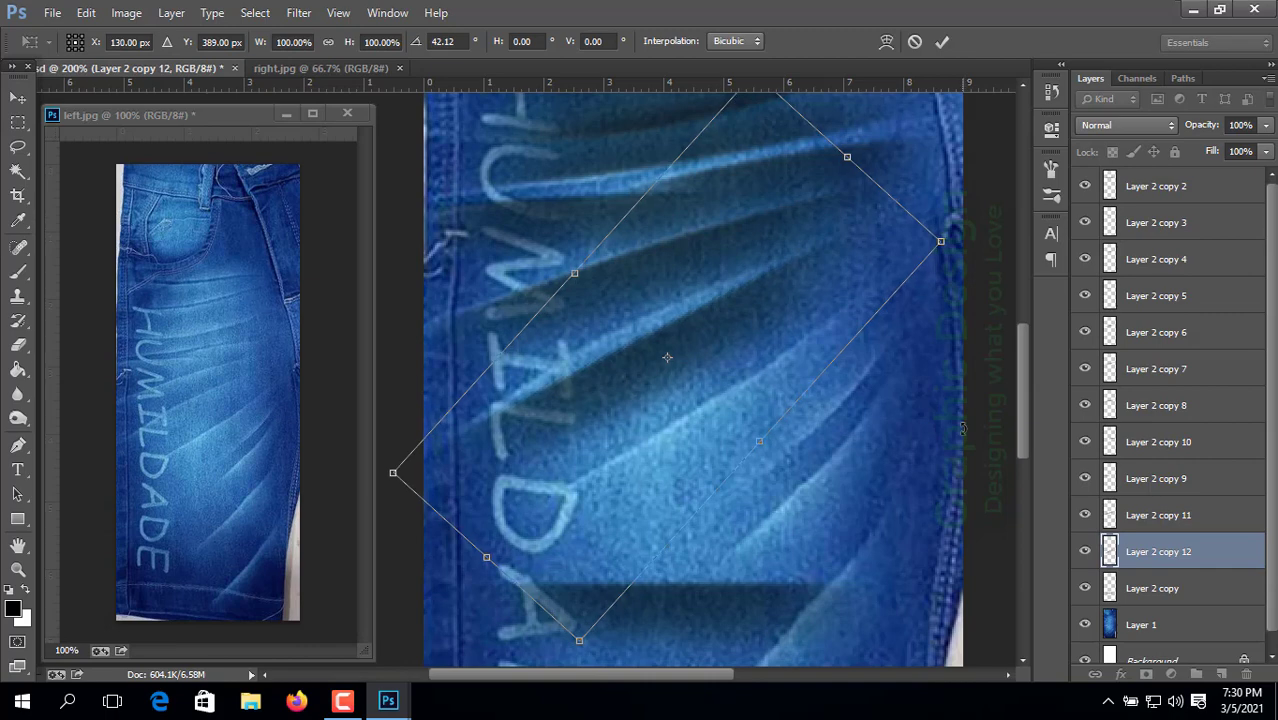
Step: Bend the shadow copy with a custom warp, curving its middle and pulling its left and right corners outward along the crease
left_click(886, 42)
left_click_drag(640, 364, 591, 345)
left_click_drag(571, 397, 556, 404)
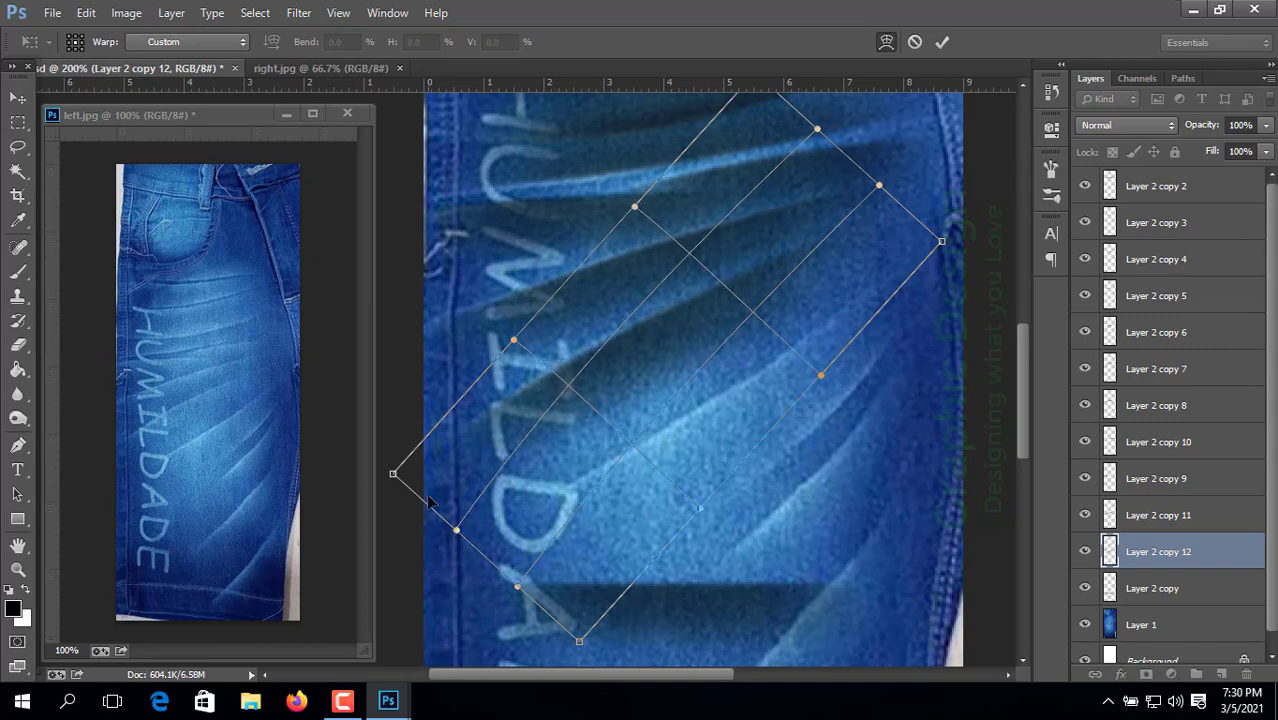
left_click_drag(420, 464, 414, 475)
left_click_drag(877, 236, 930, 231)
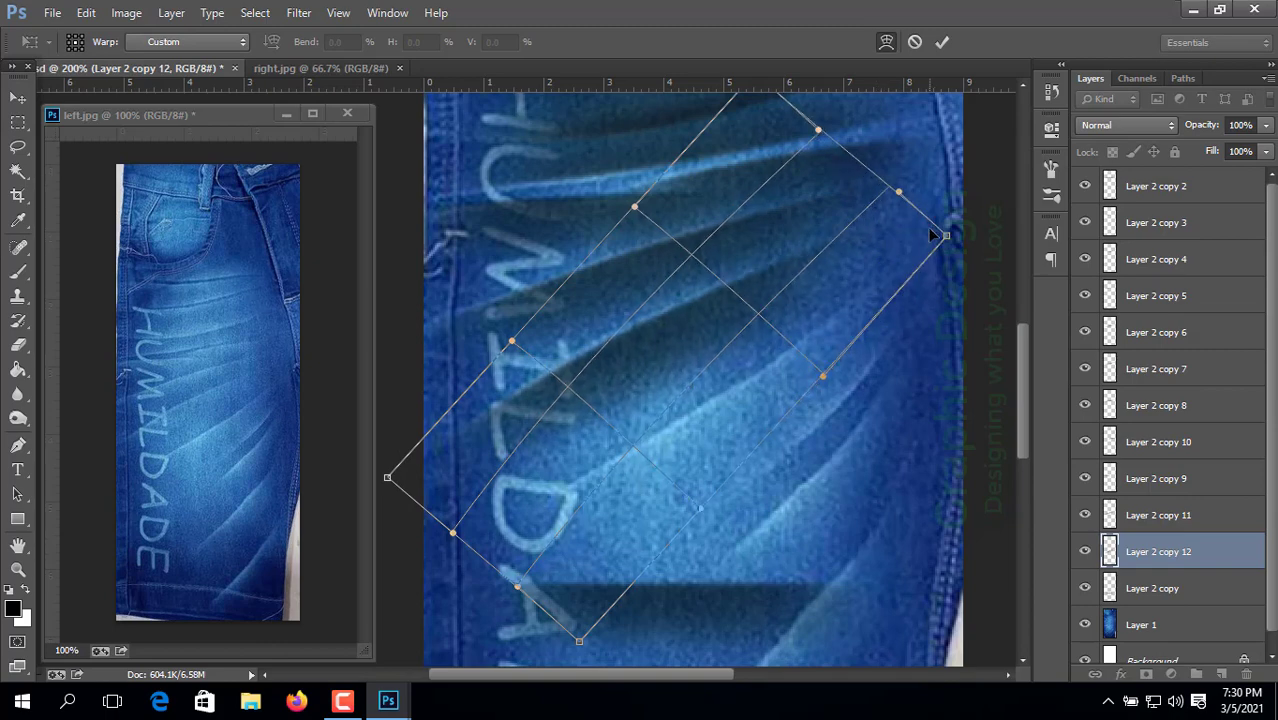
Step: Fine-tune the custom warp of Layer 2 copy 12, shifting it slightly upward and bending it to follow the crease, and apply it
key("Up")
key("Up")
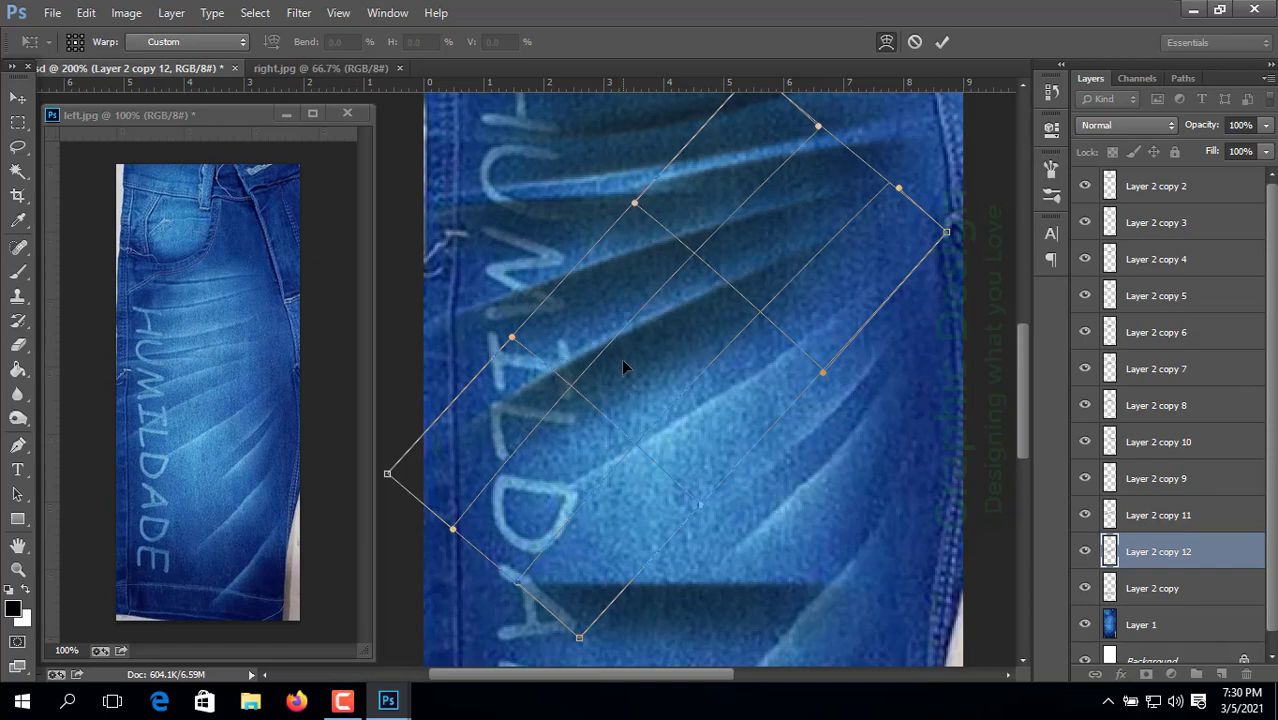
left_click_drag(467, 458, 463, 458)
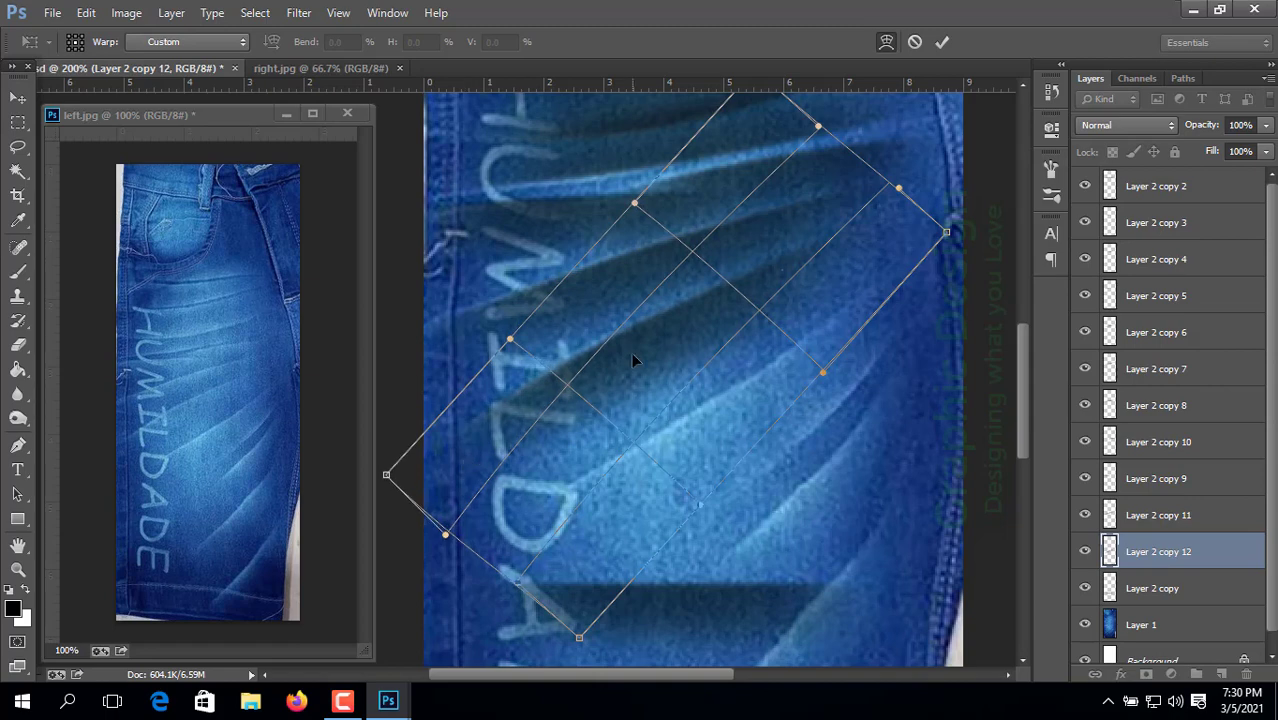
left_click_drag(632, 359, 634, 355)
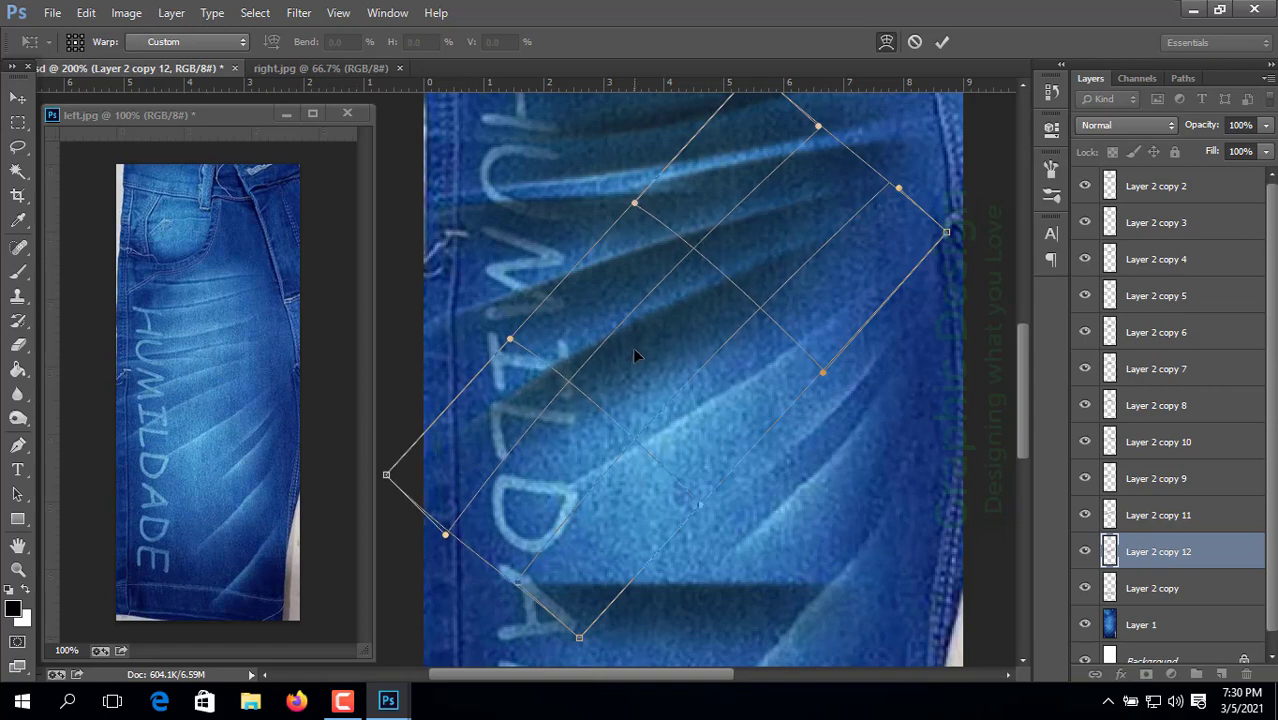
left_click_drag(510, 446, 515, 441)
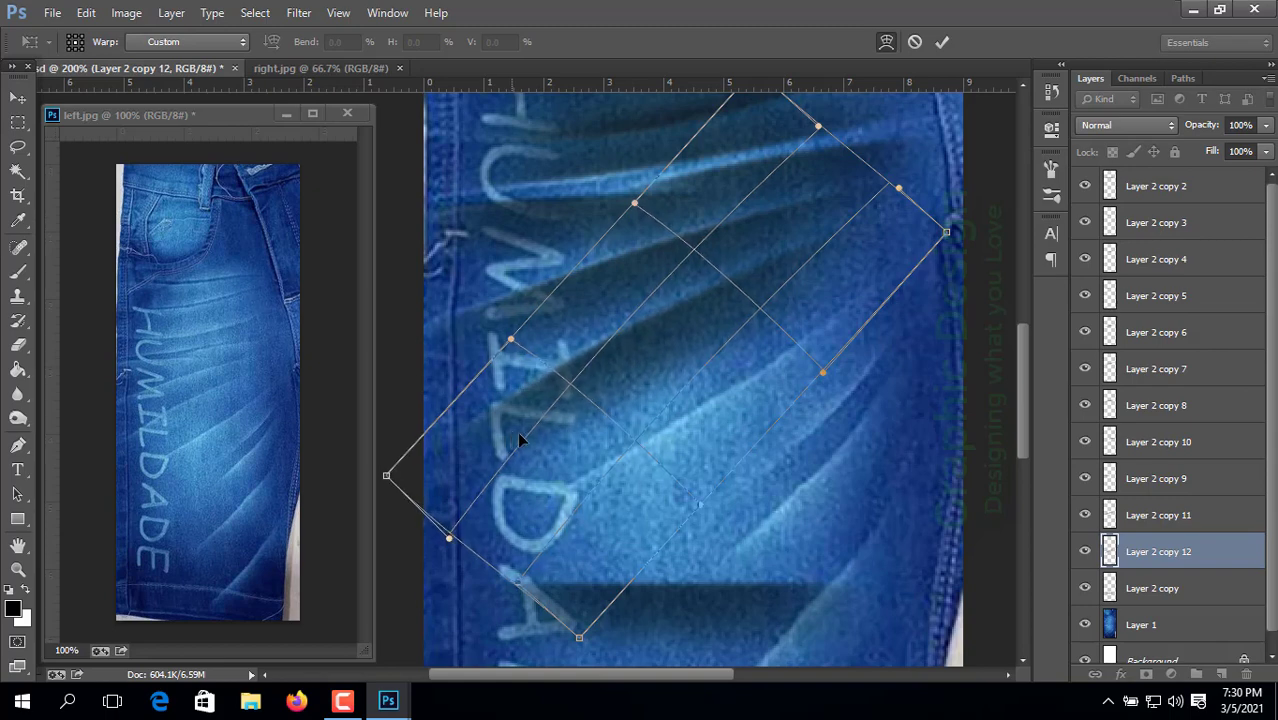
left_click_drag(647, 360, 650, 375)
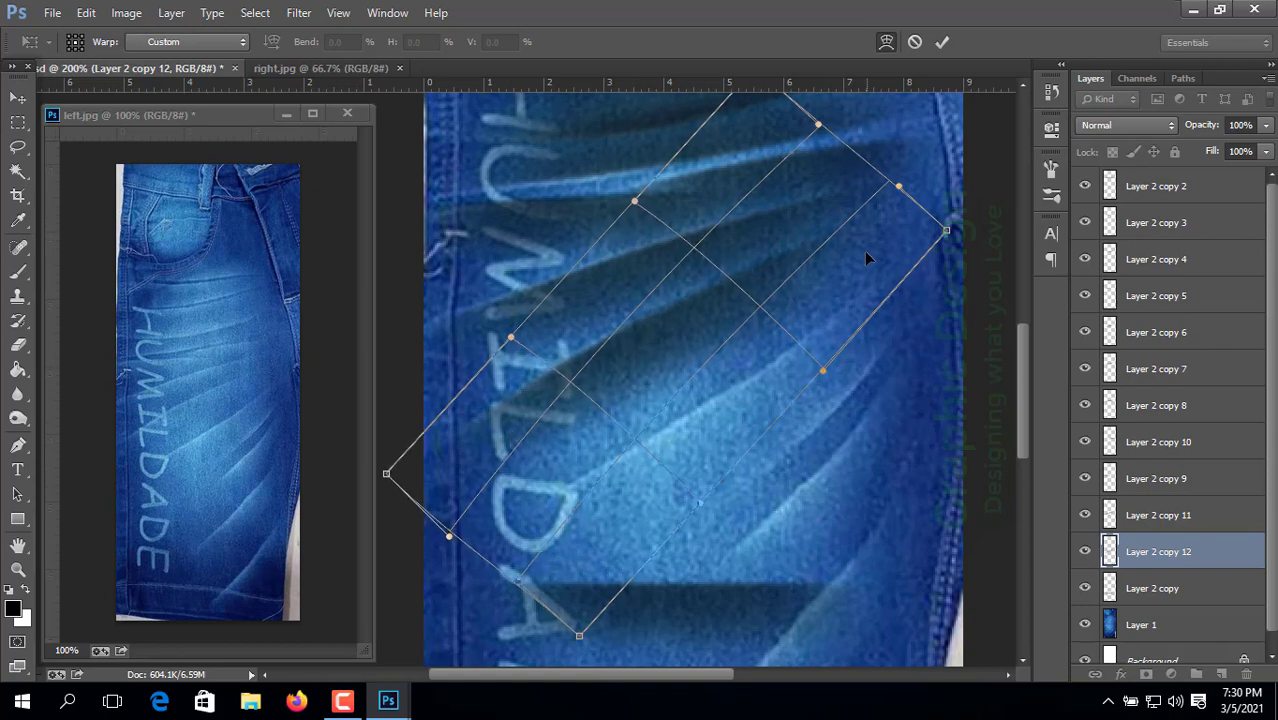
left_click_drag(836, 267, 840, 281)
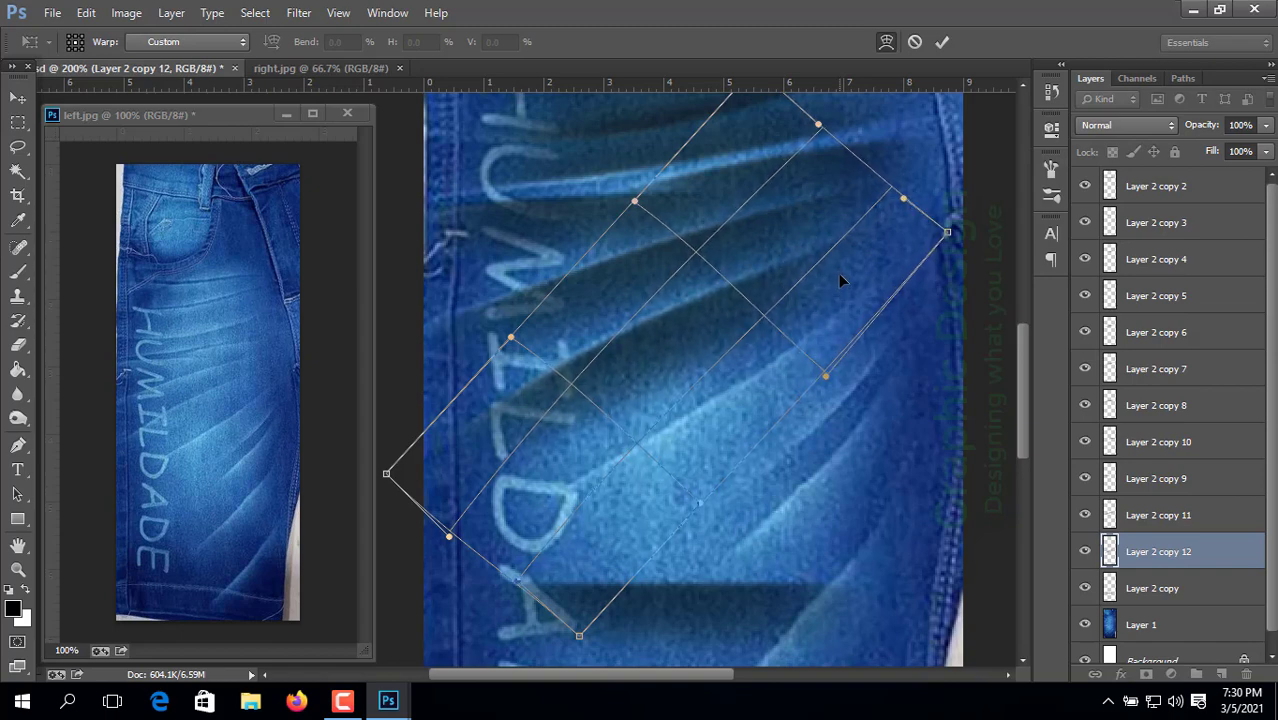
left_click_drag(851, 346, 852, 342)
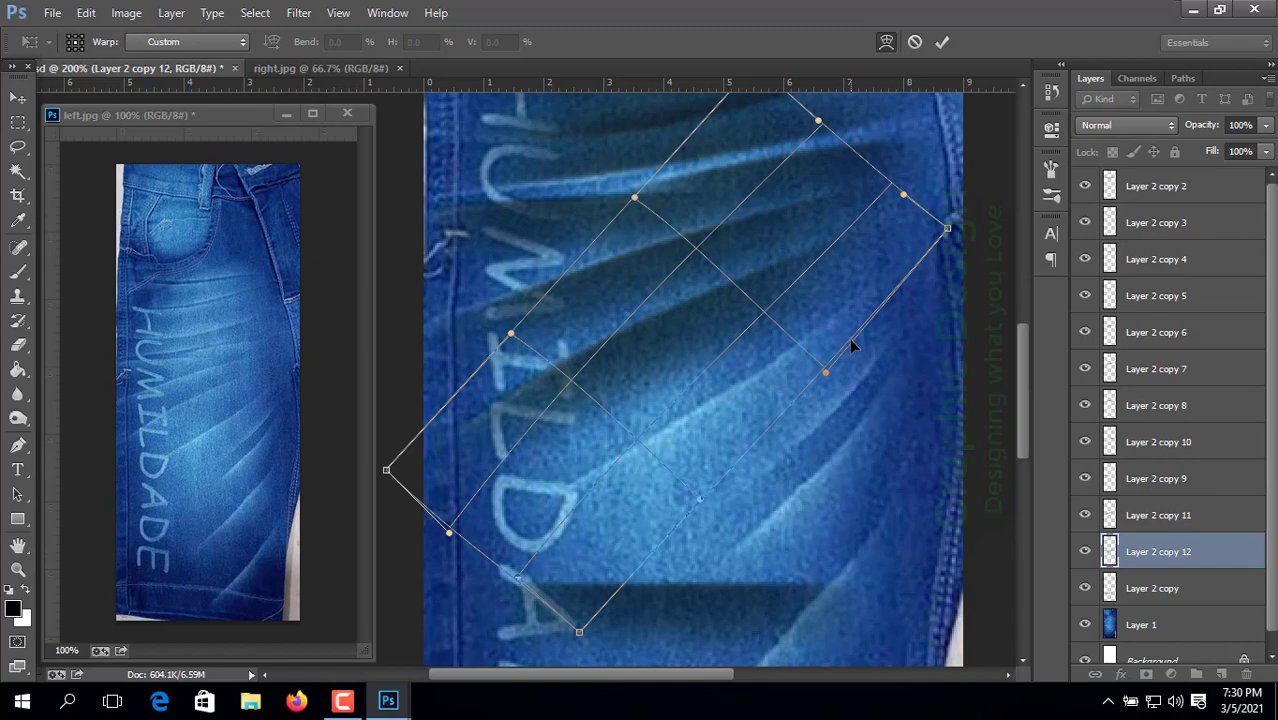
key("Return")
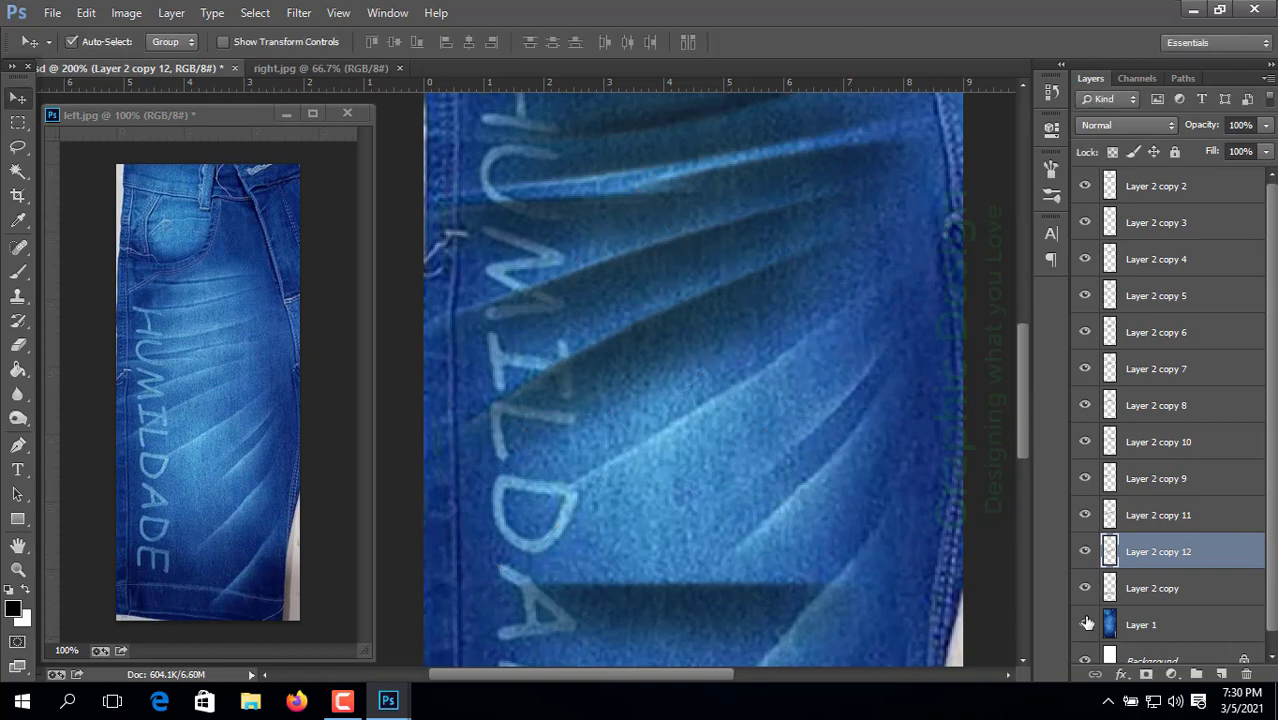
Step: Hide the jeans photo Layer 1 and draw a curved Pen path along the upper edge of the lowest slanted shadow, across the canvas width
left_click(1085, 625)
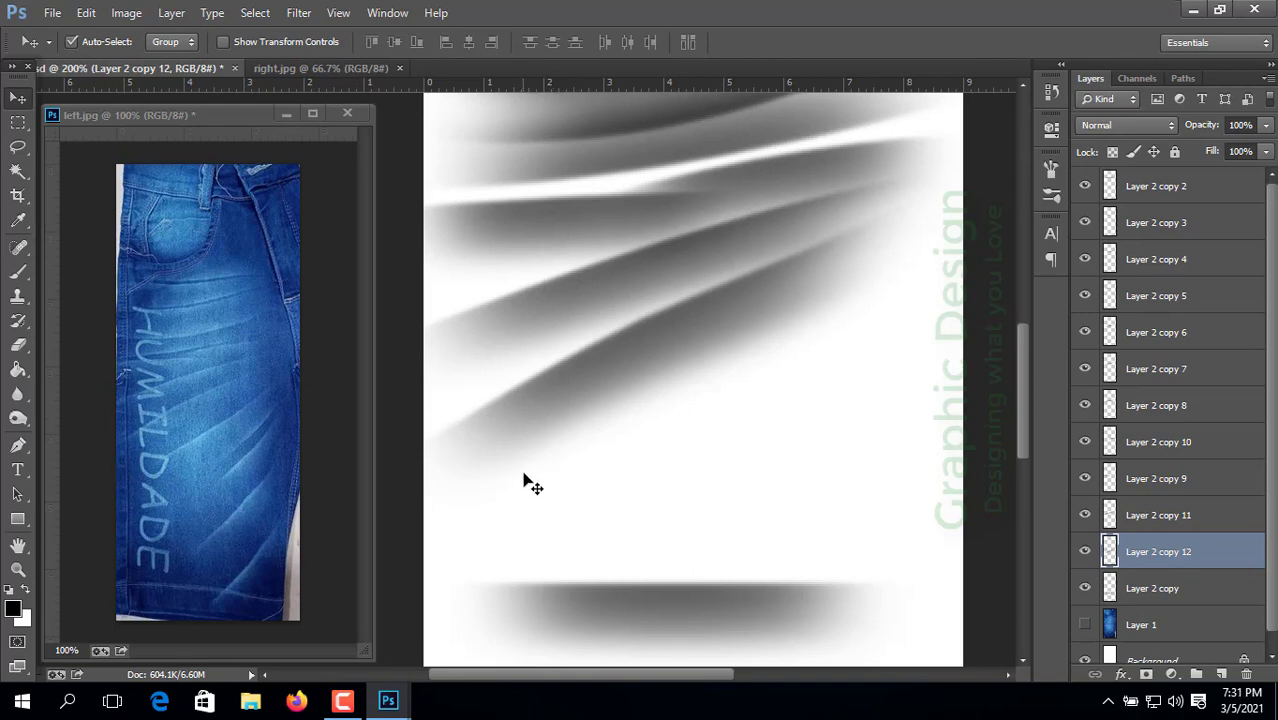
left_click(18, 445)
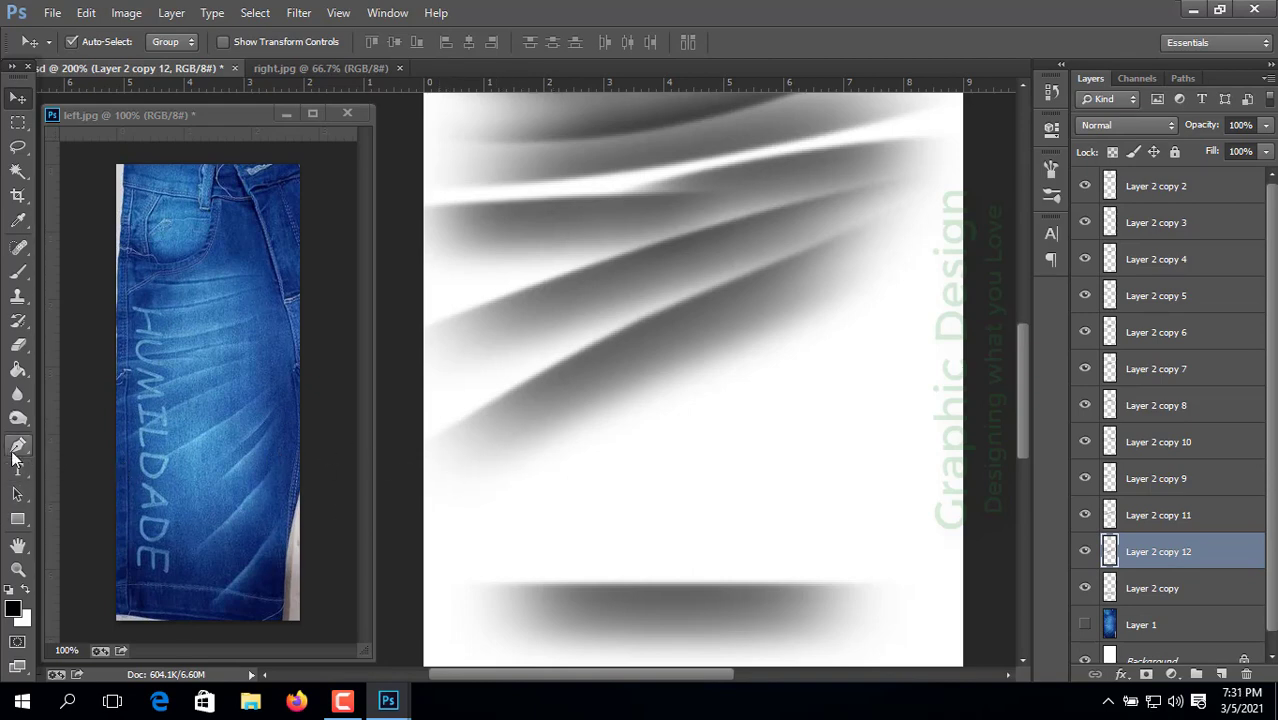
left_click(424, 453)
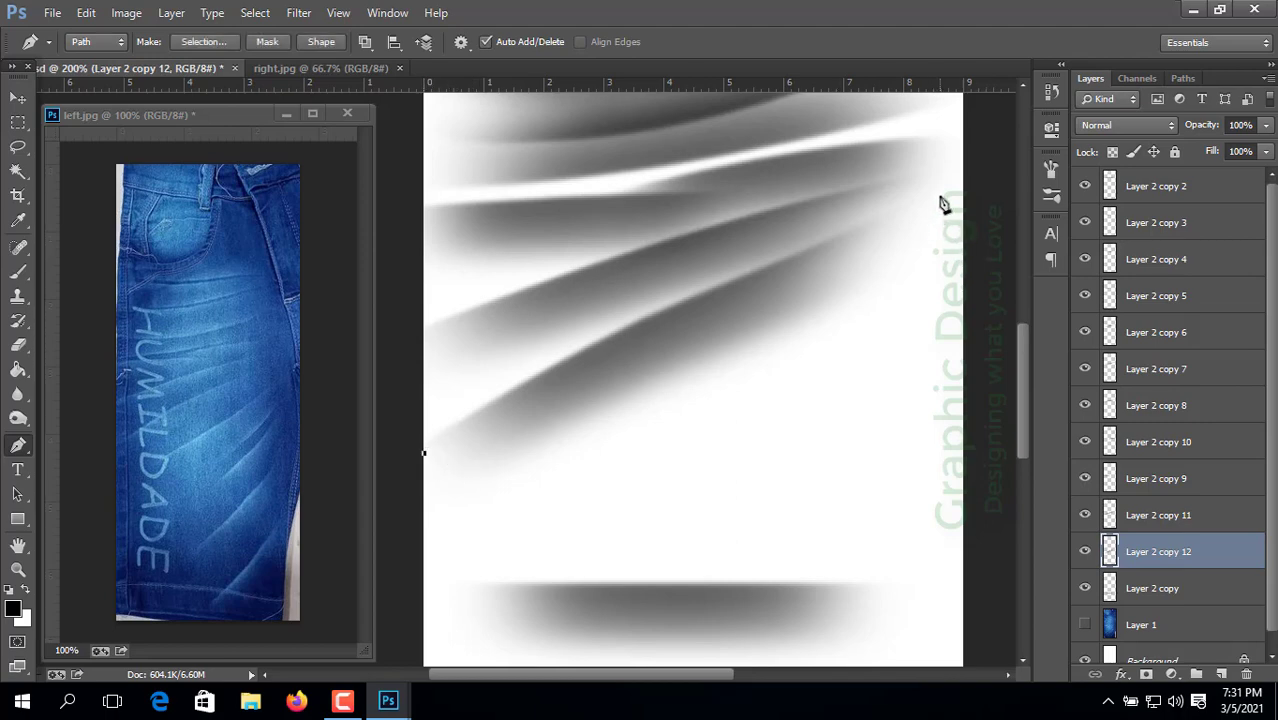
left_click_drag(936, 202, 1016, 192)
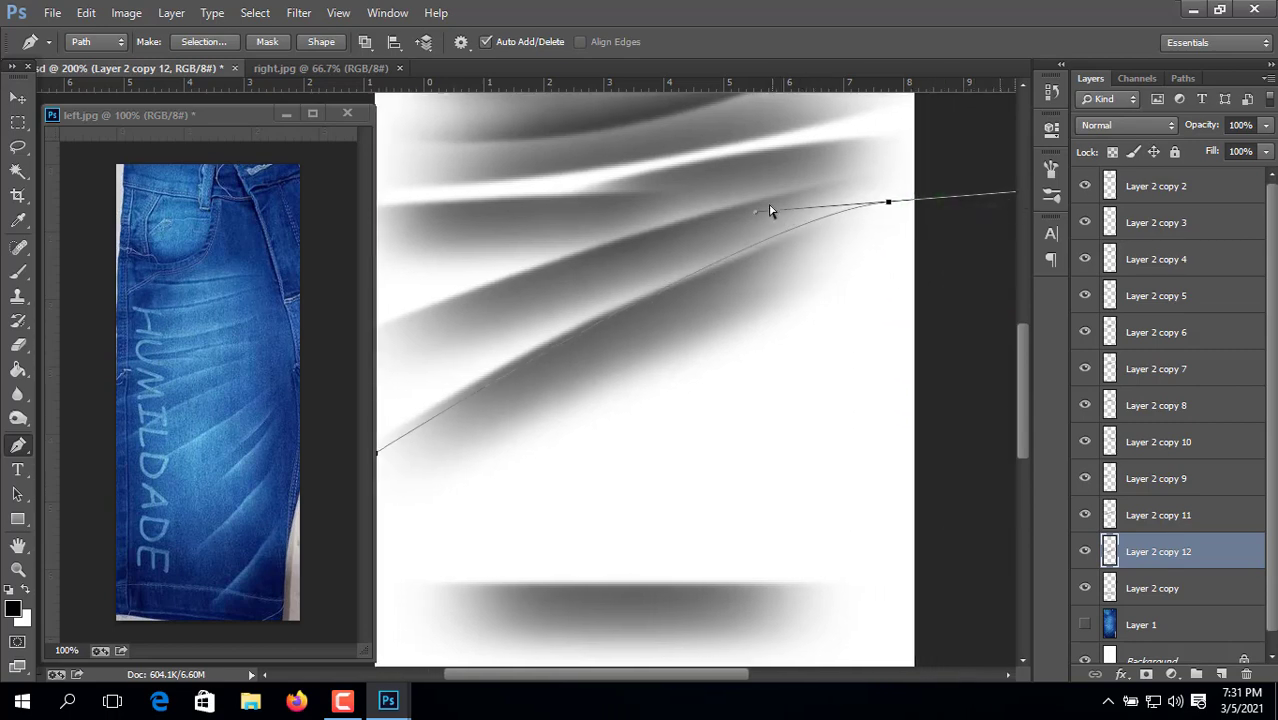
Step: Lengthen the path's curve handle toward the shadow's middle and raise the start anchor slightly so the path follows the shadow's upper edge
left_click_drag(755, 213, 751, 229)
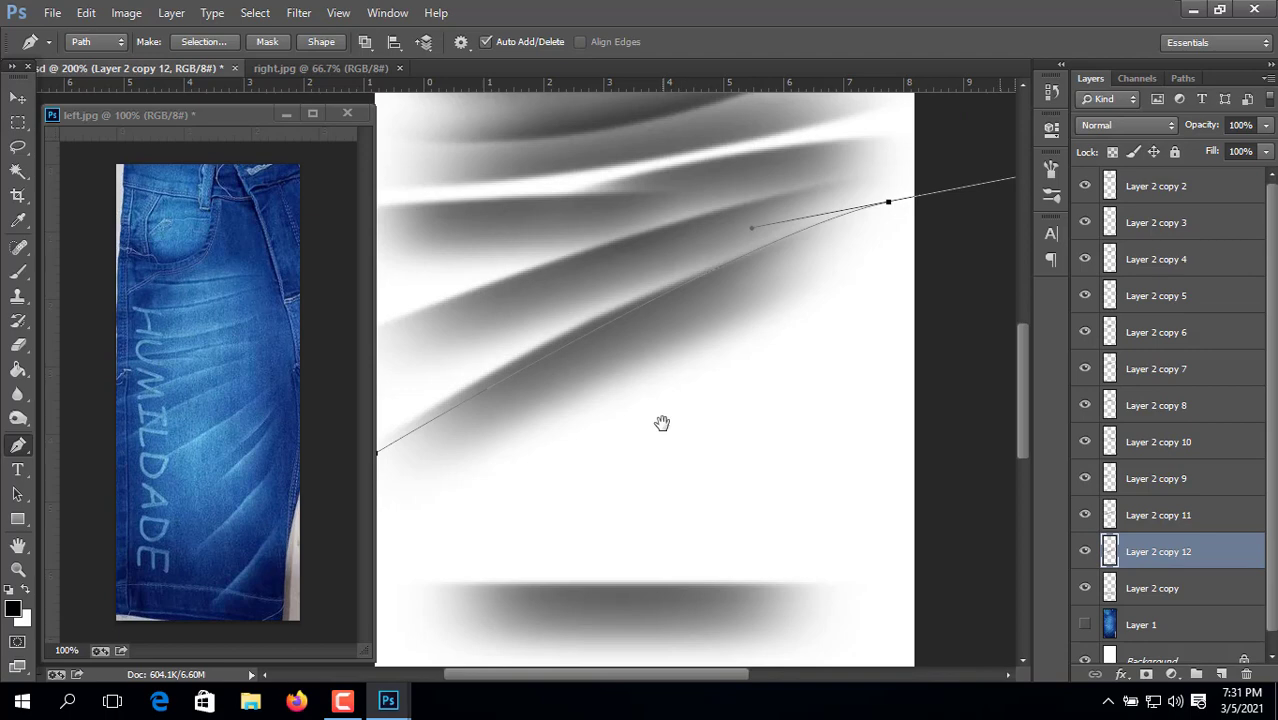
left_click_drag(662, 422, 693, 422)
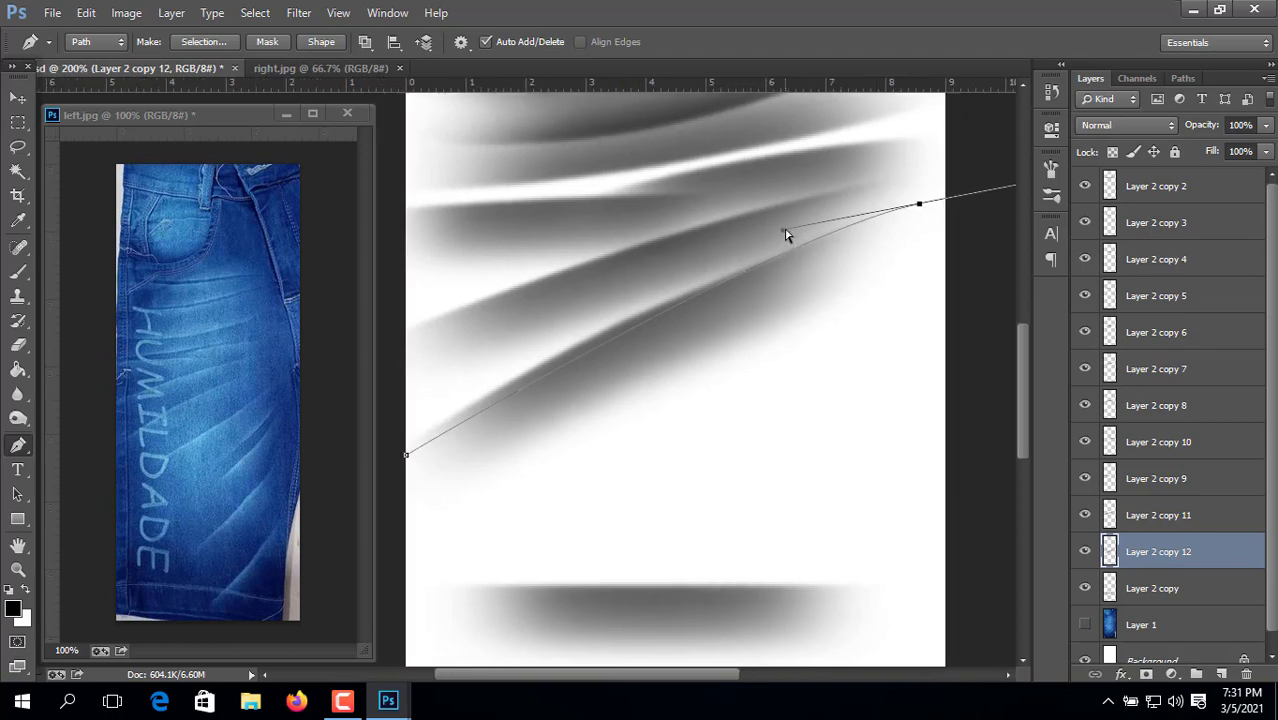
left_click_drag(782, 231, 766, 239)
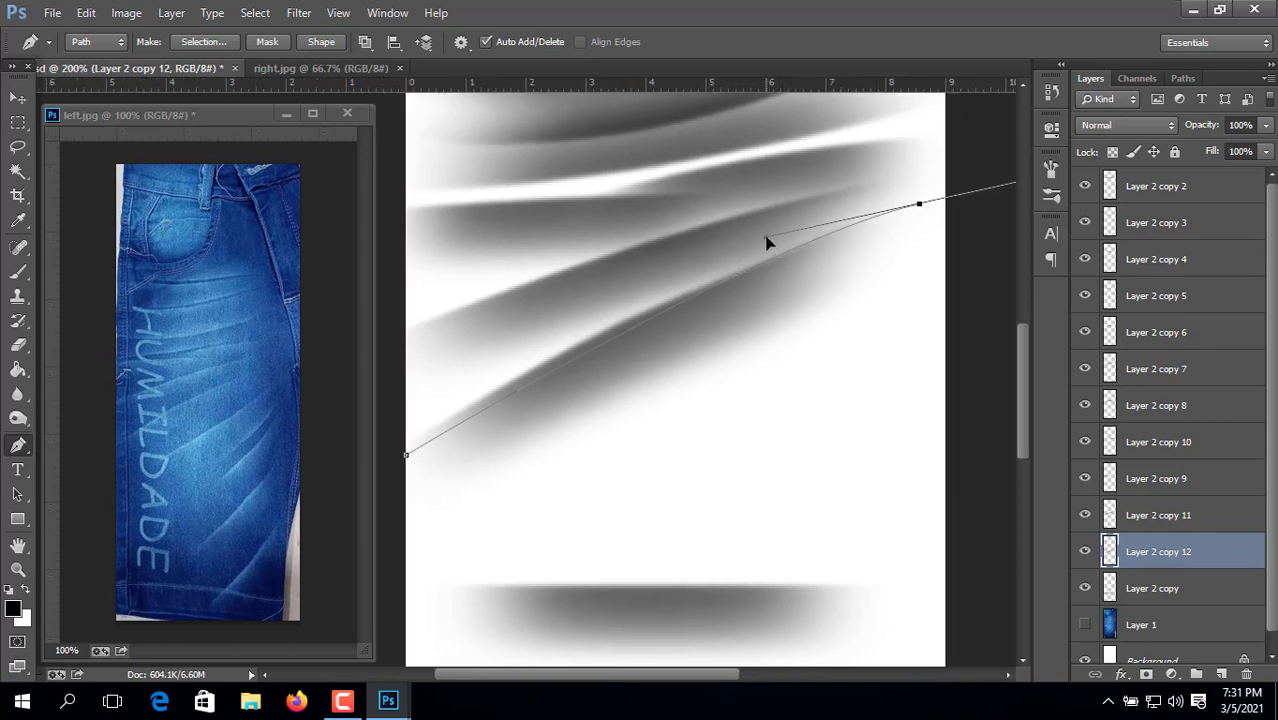
left_click(407, 453)
left_click_drag(407, 453, 407, 447)
left_click_drag(765, 237, 669, 268)
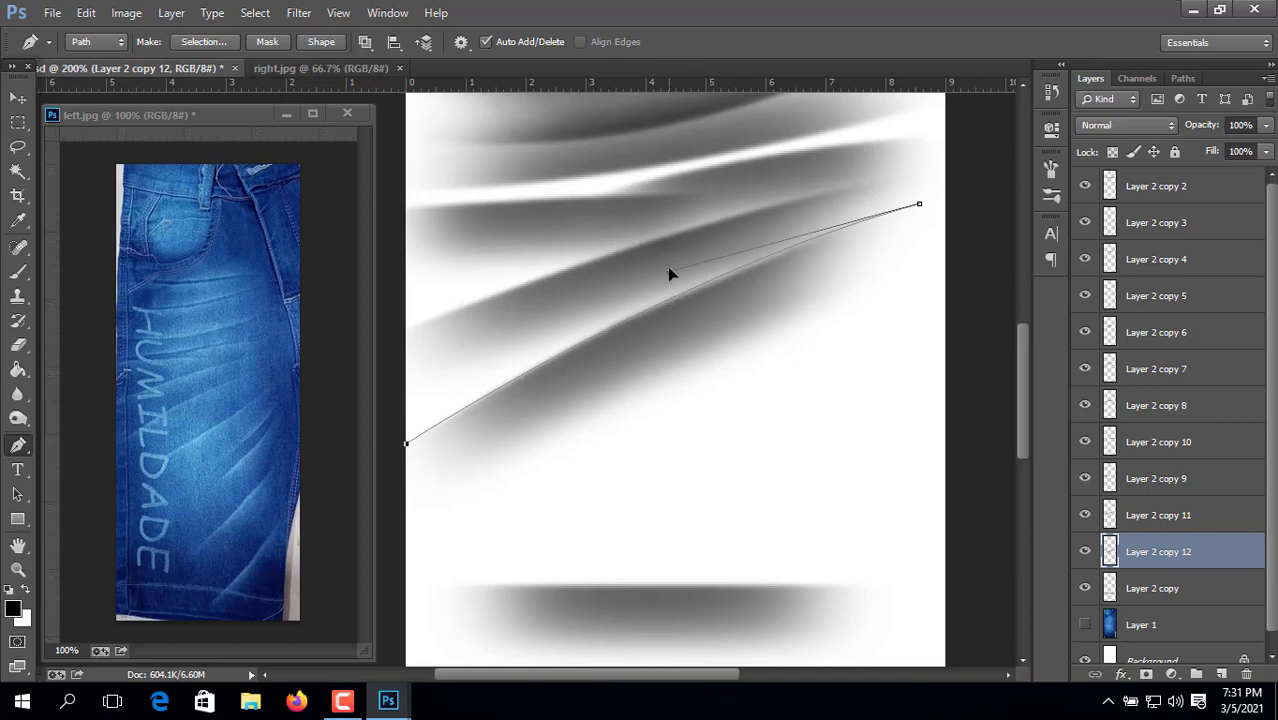
Step: Refine the path's bend by lowering its start anchor, extending the curve handle farther down the slope, and nudging the end anchor outward
left_click(922, 207)
left_click_drag(926, 212, 925, 208)
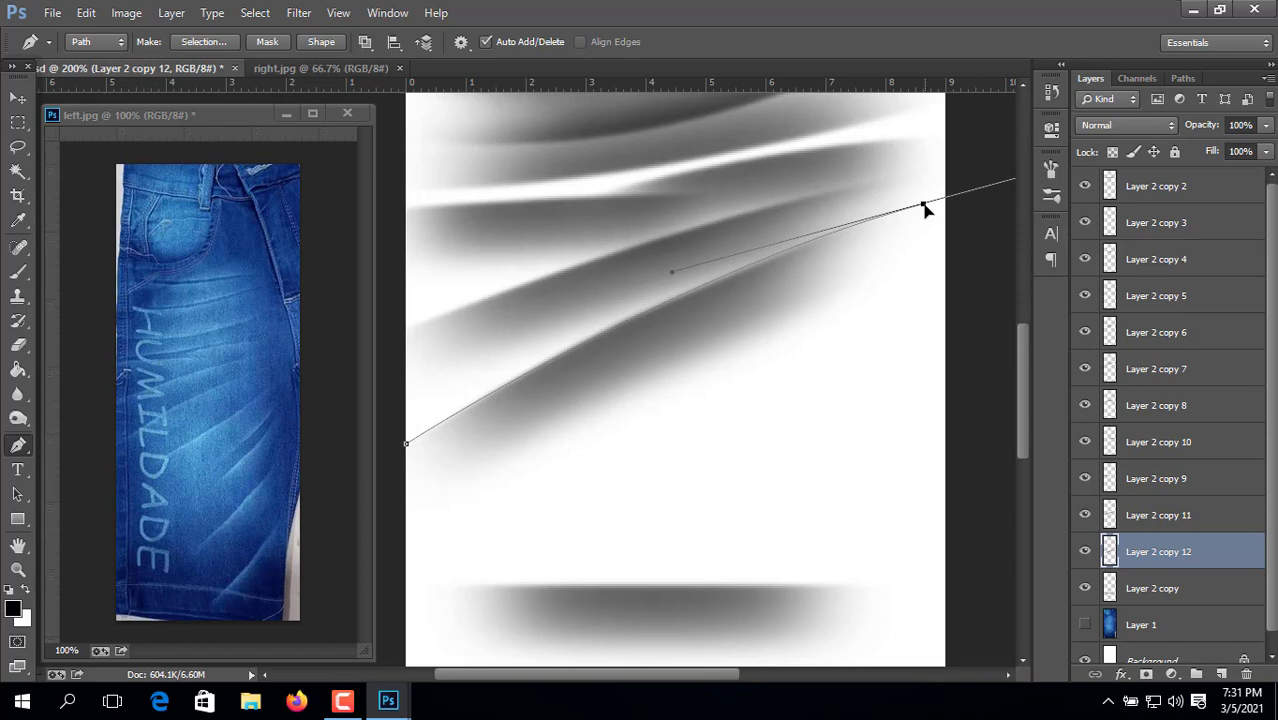
left_click(407, 446, "ctrl")
left_click_drag(406, 445, 406, 448)
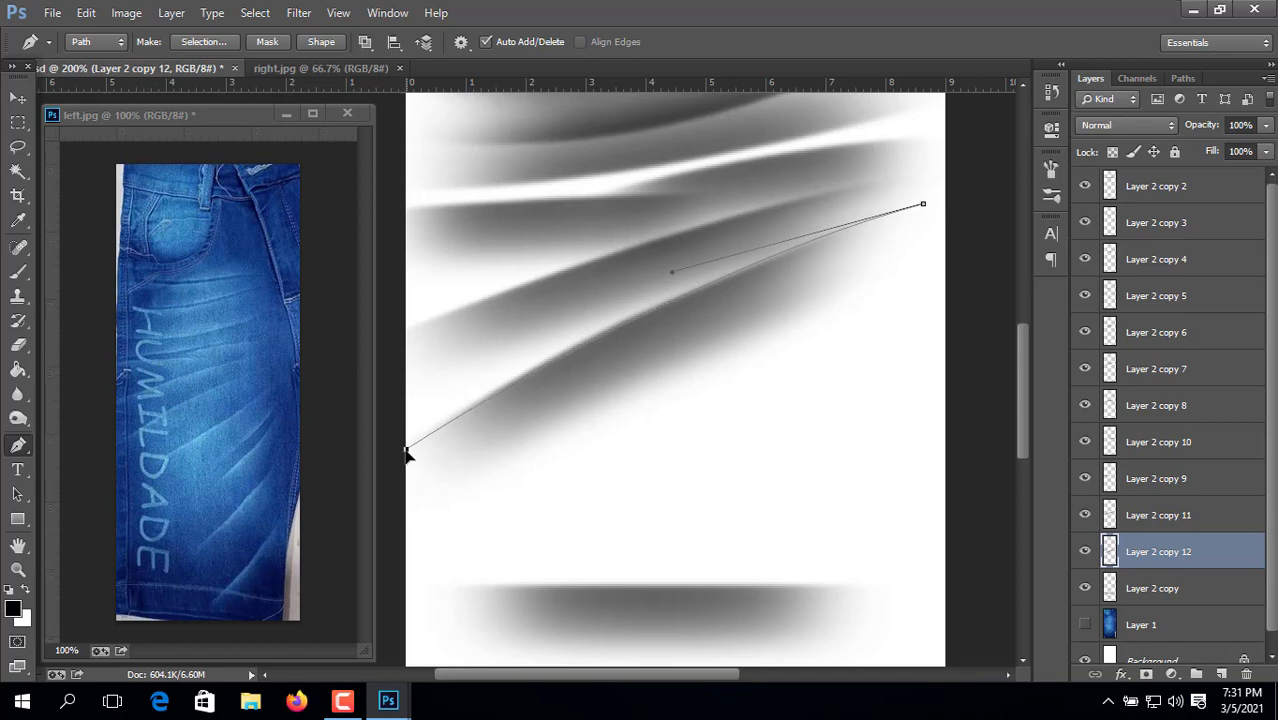
left_click_drag(671, 272, 540, 331)
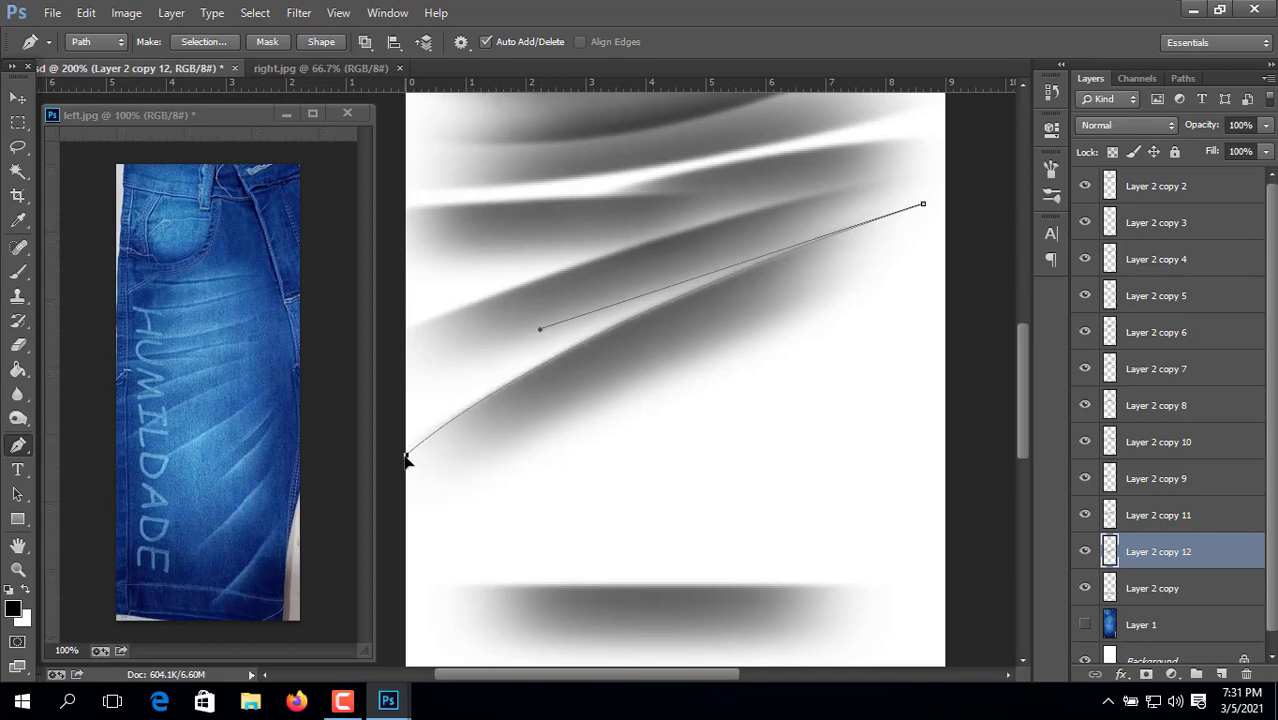
left_click(922, 203)
left_click_drag(922, 203, 926, 208)
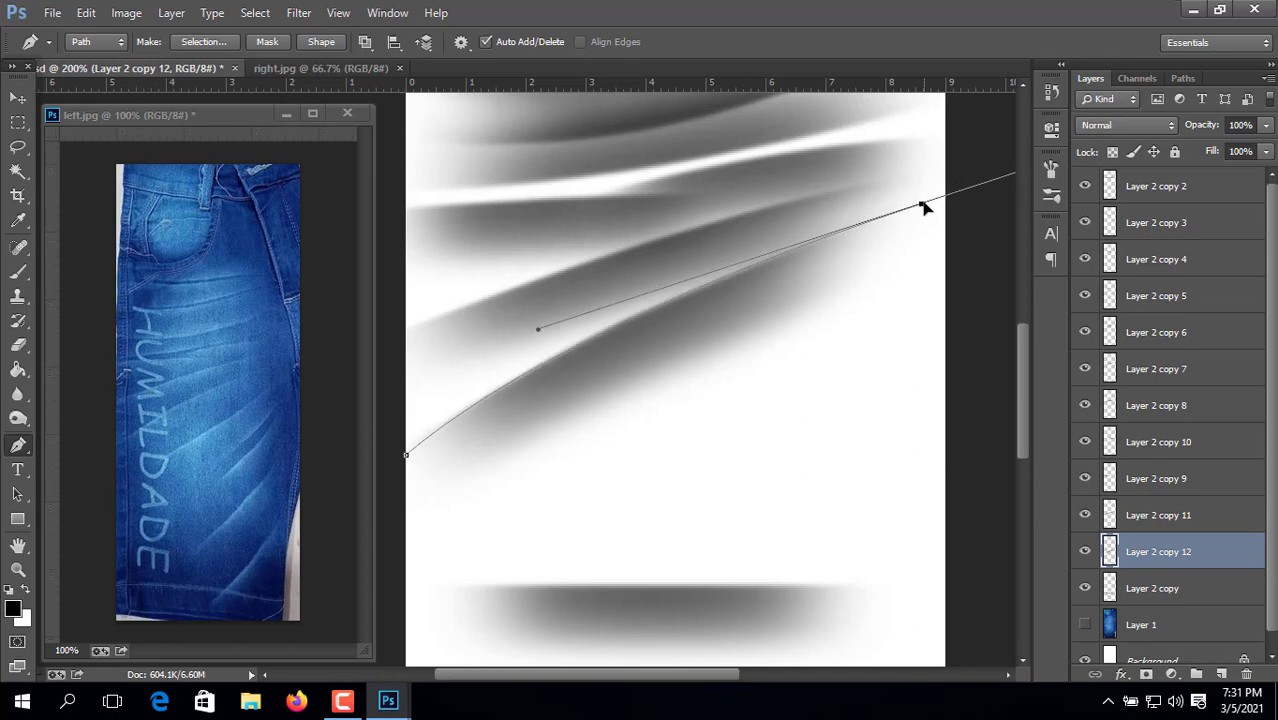